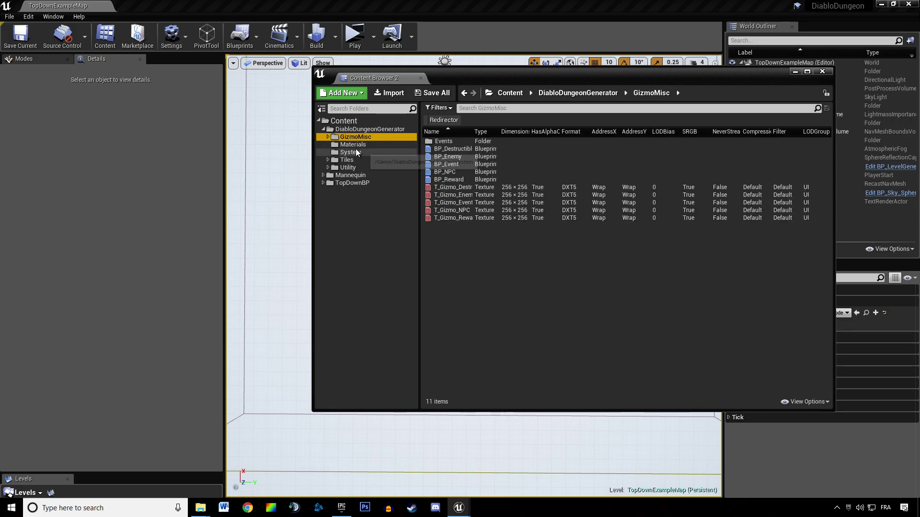
Move the DT_Levels data table from the Utility/LevelMetrics folder into the System folder.
left_click(357, 152)
left_click(361, 145)
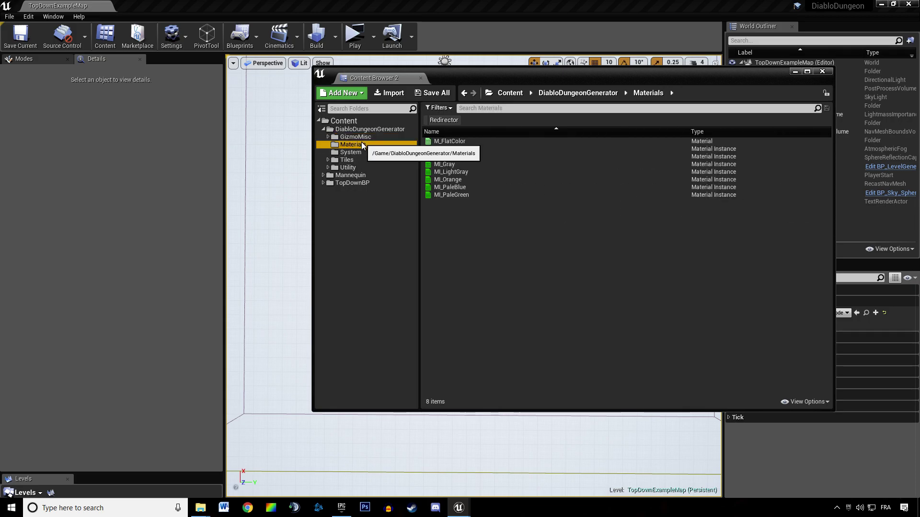
left_click(373, 151)
left_click(382, 161)
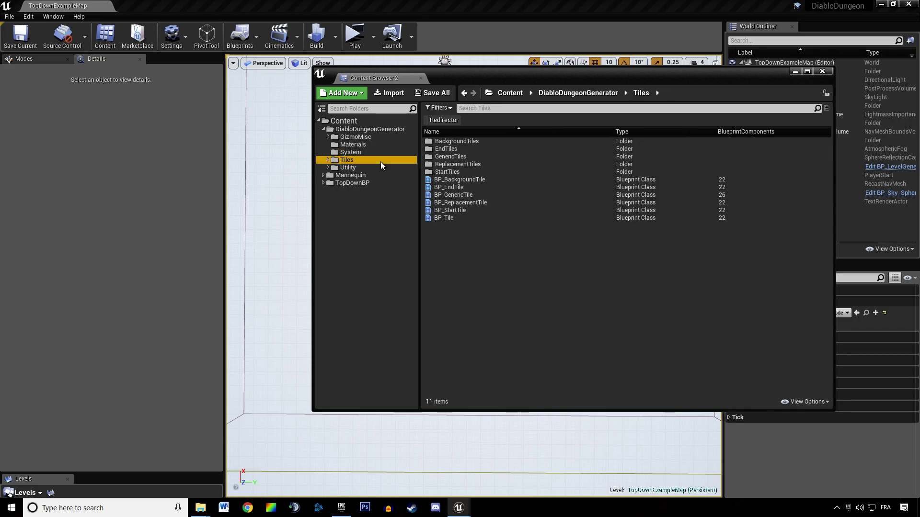
left_click(353, 168)
left_click(446, 141)
double_click(446, 142)
left_click(450, 141)
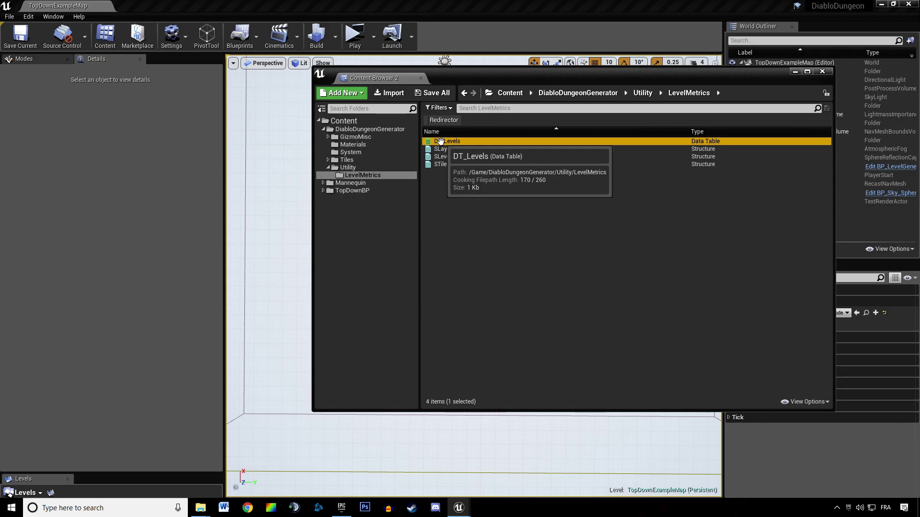
left_click_drag(451, 143, 357, 151)
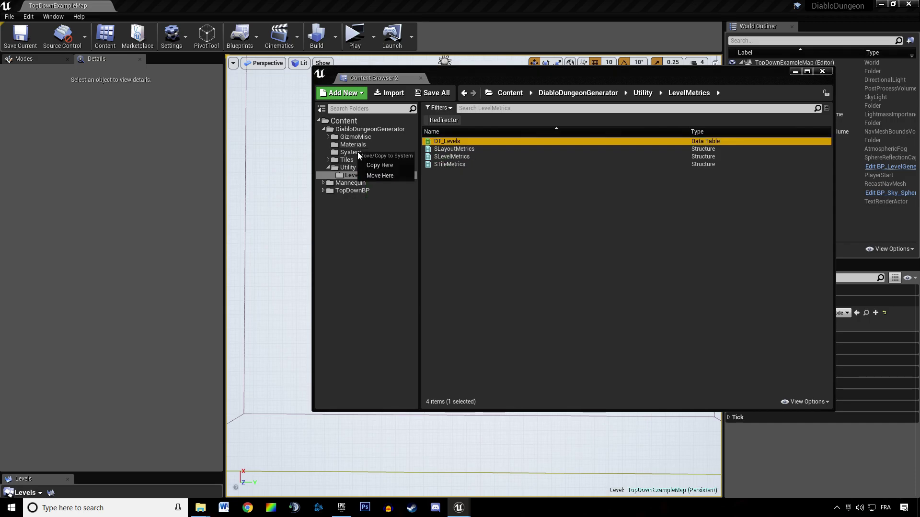
left_click(364, 173)
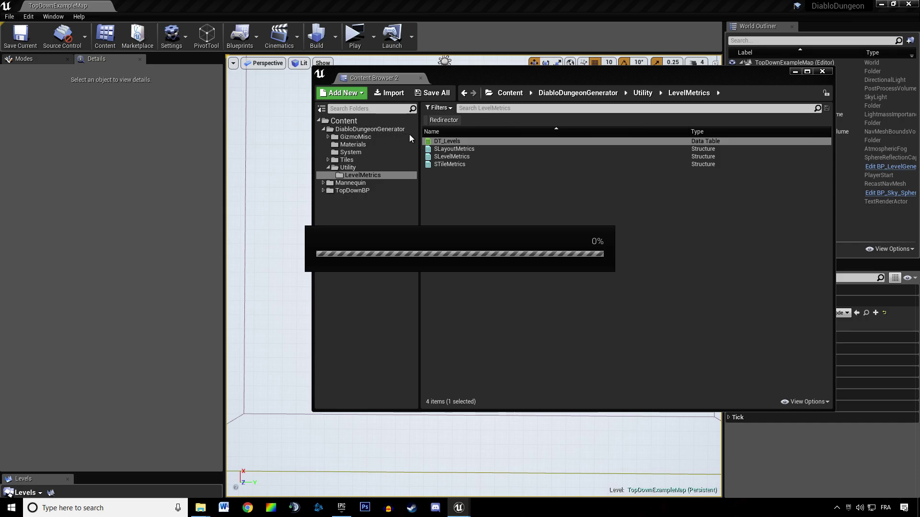
Check the root Content folder for leftover redirectors using the Redirector filter.
left_click(362, 123)
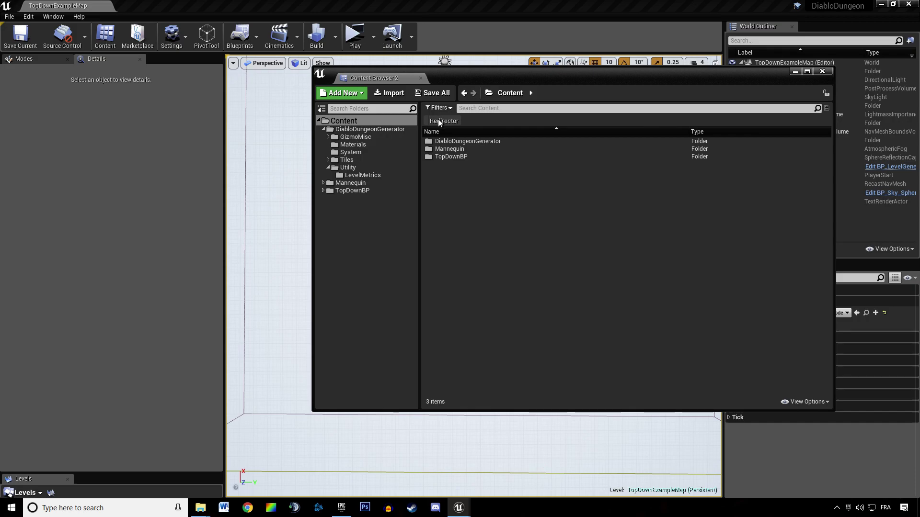
left_click(438, 119)
left_click(446, 122)
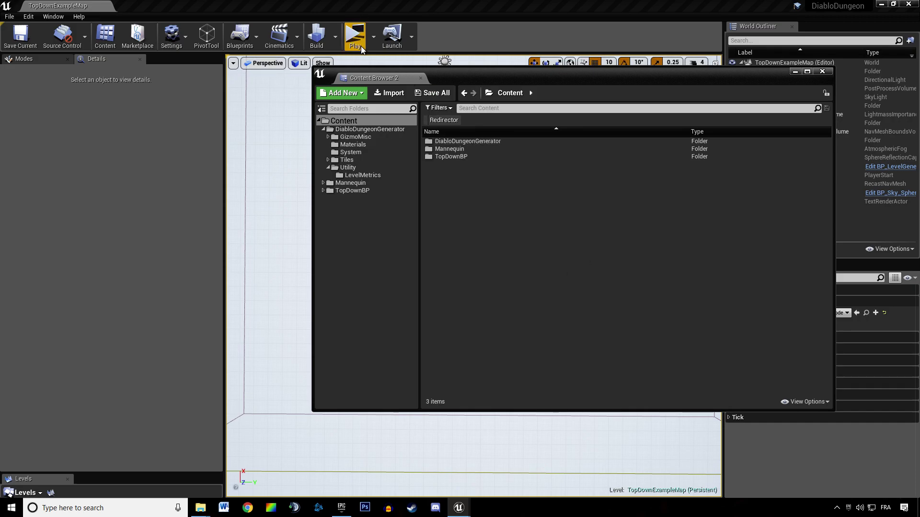
Select the BP_LevelGenerator actor in the level and enable Use Level Board in its Metrics.
left_click_drag(567, 80, 919, 190)
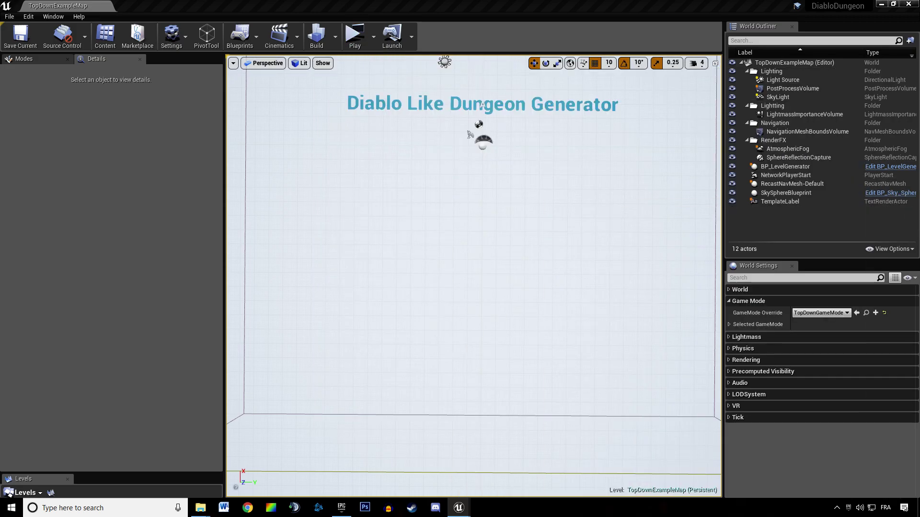
left_click(483, 144)
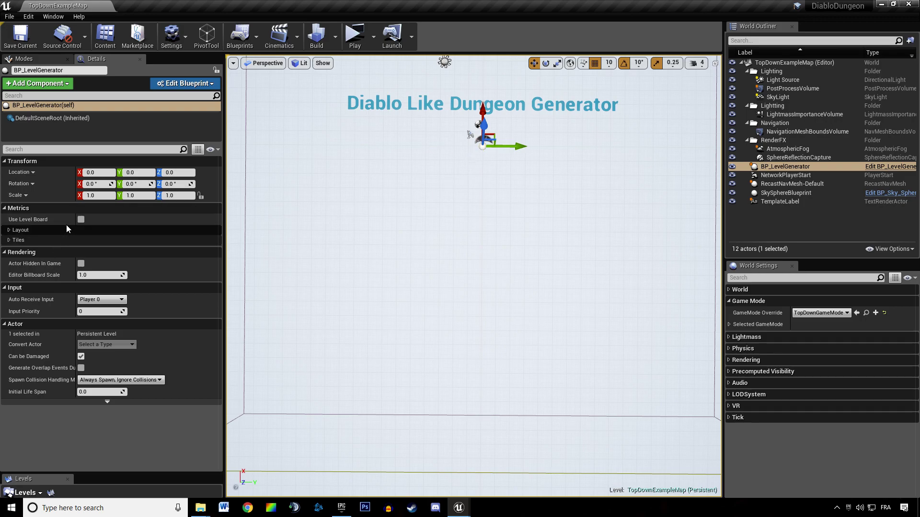
left_click(81, 220)
Open the DT_Levels data table from the System folder and dock its editor beside the level.
key("ctrl+shift+f")
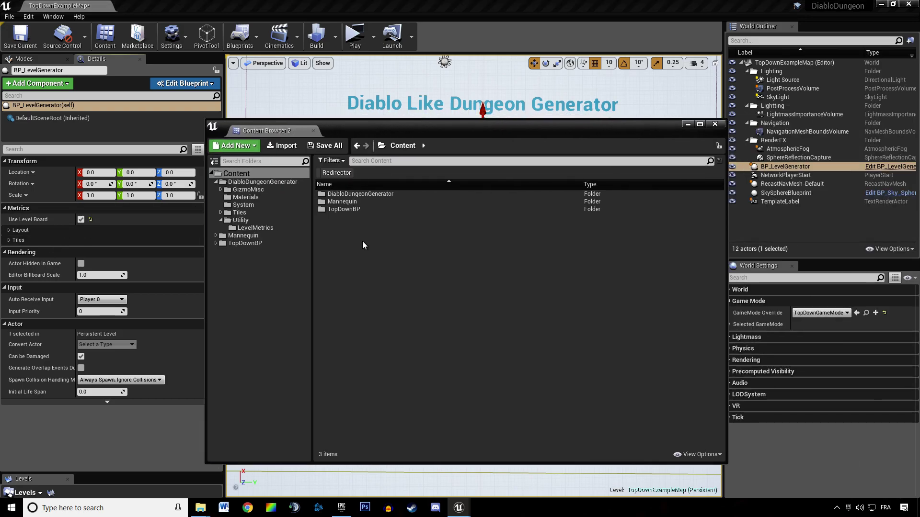
left_click(245, 197)
left_click(245, 205)
double_click(355, 225)
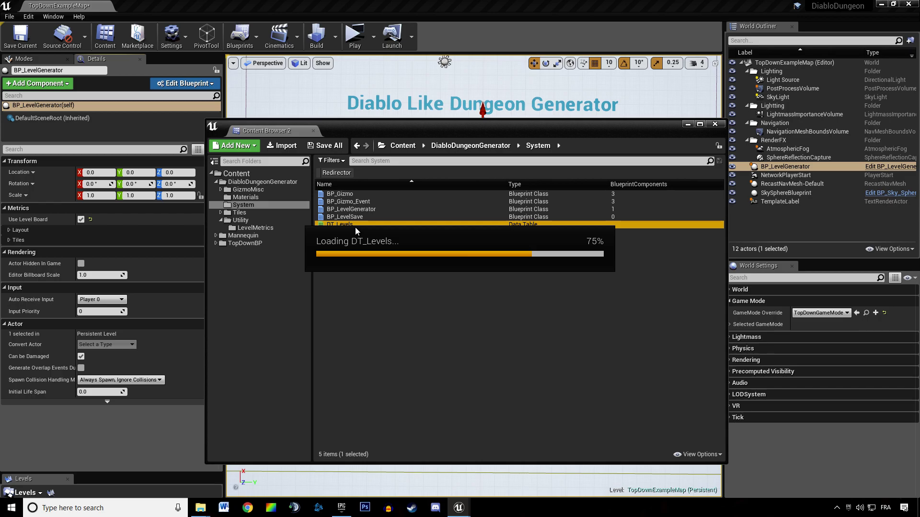
left_click_drag(264, 77, 142, 9)
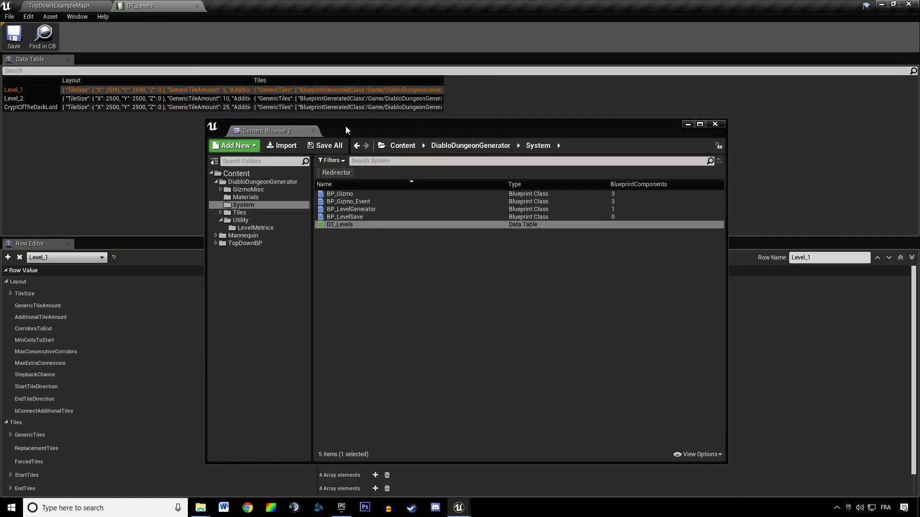
Return to TopDownExampleMap and play the level to inspect the generated dungeon, ending the preview when done.
left_click(96, 21)
left_click(71, 5)
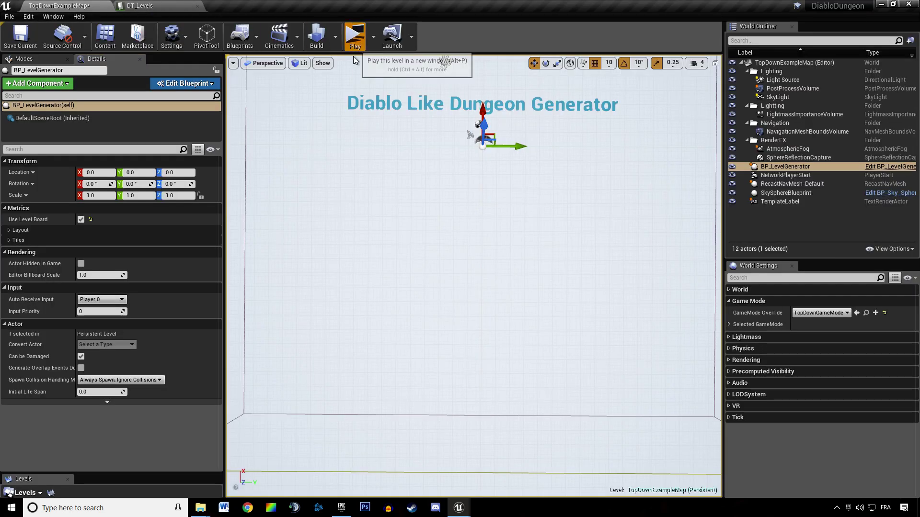
key("alt+p")
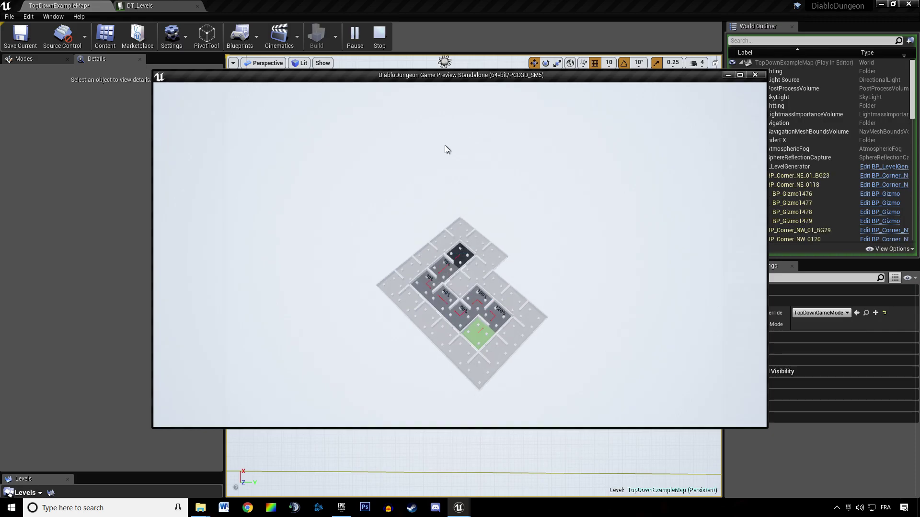
key("Escape")
Delete the CryptOfTheDarkLord and Level_2 rows from the DT_Levels data table.
left_click(158, 6)
left_click(33, 128)
left_click(31, 107)
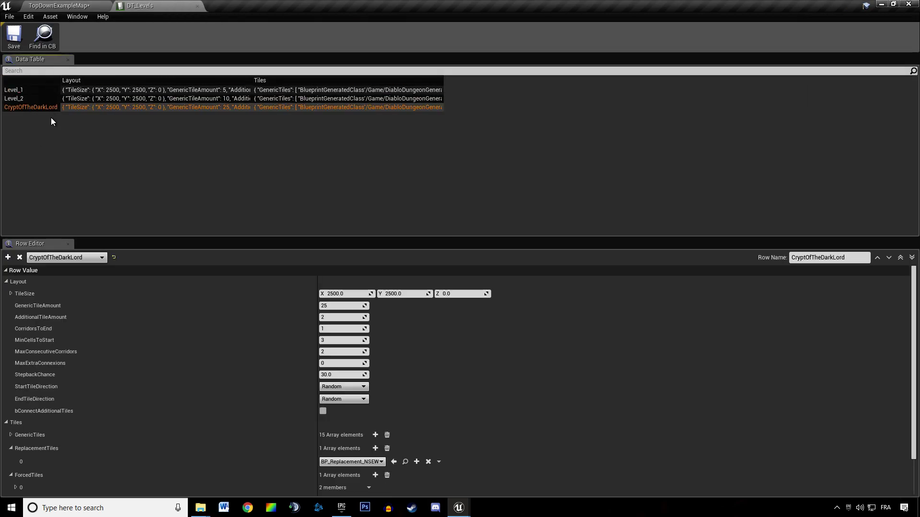
left_click(23, 257)
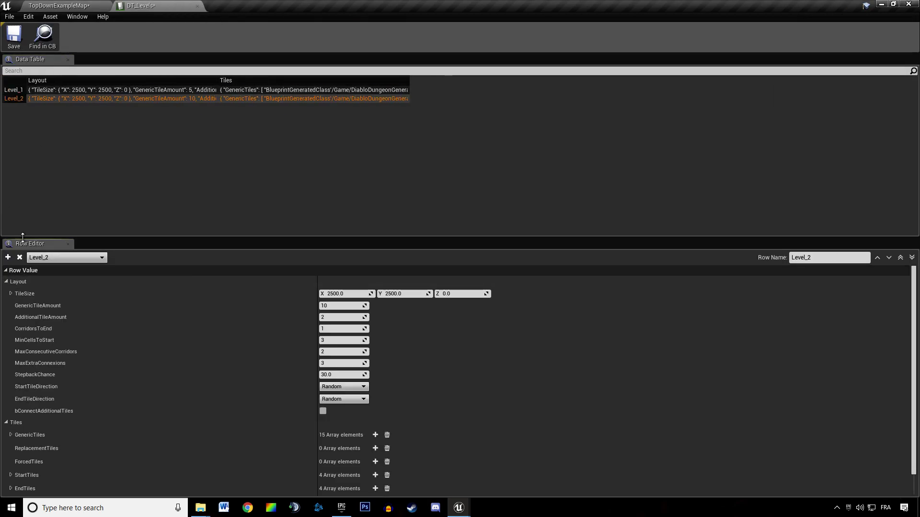
left_click(22, 255)
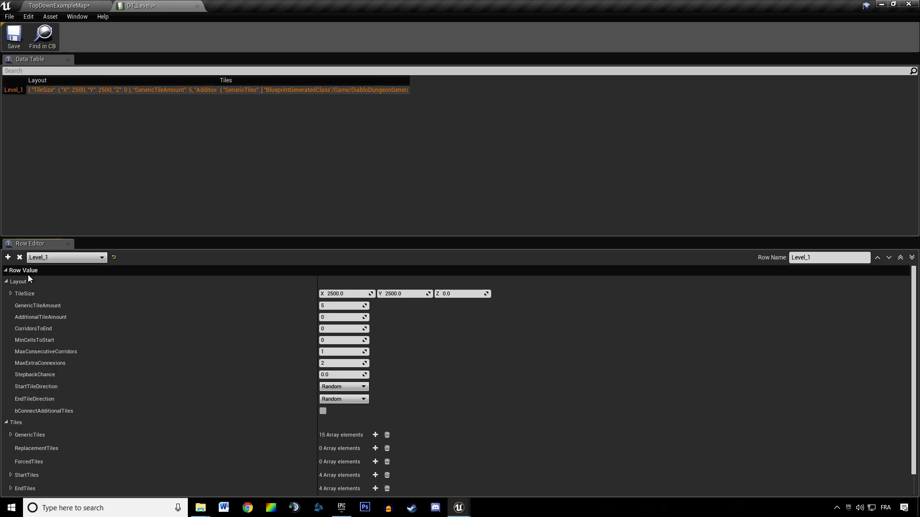
Replace the Level_1 row in DT_Levels with a newly added default row and save the changes.
left_click(7, 282)
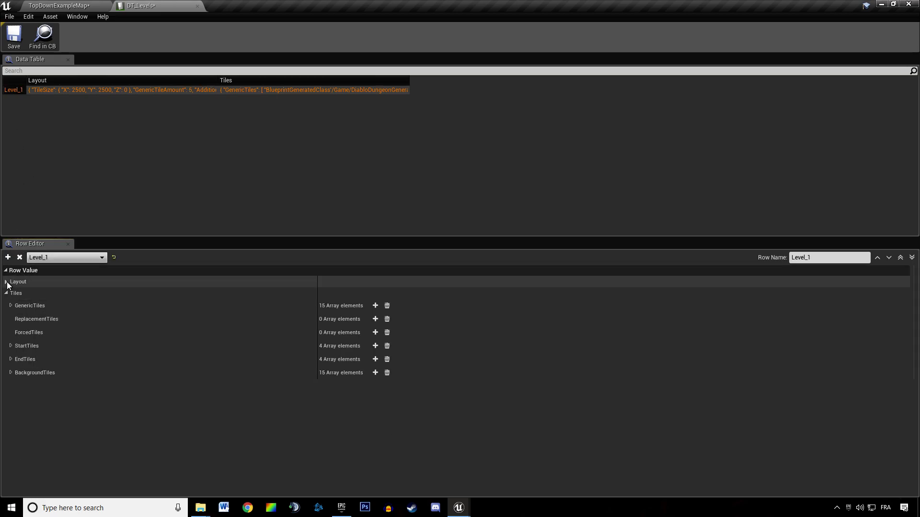
left_click(6, 293)
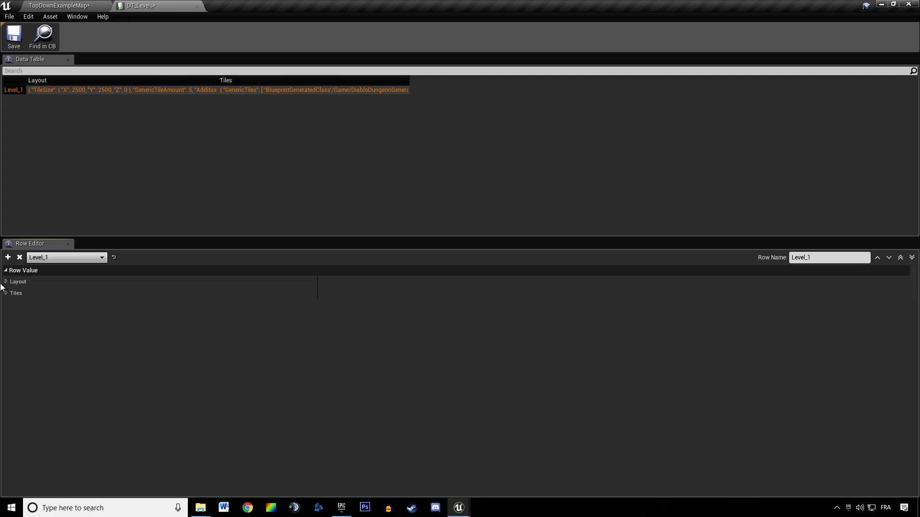
left_click(9, 258)
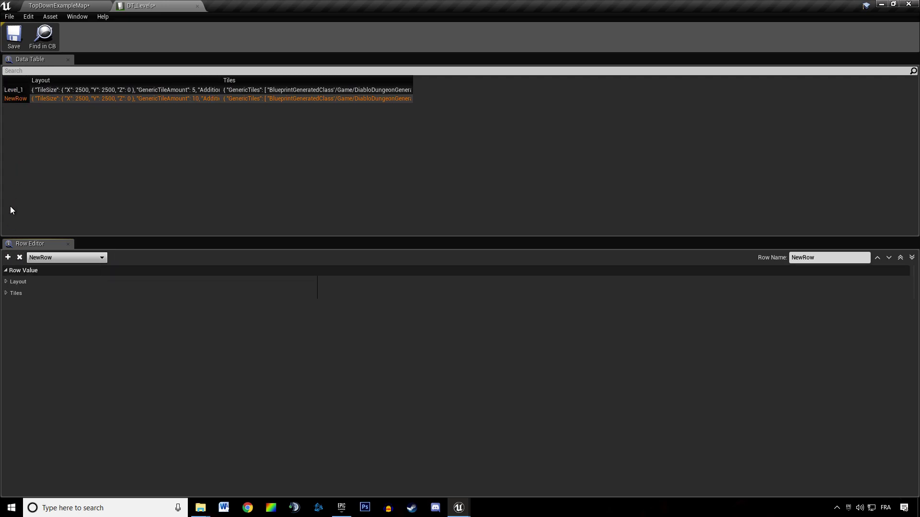
left_click(16, 91)
left_click(19, 258)
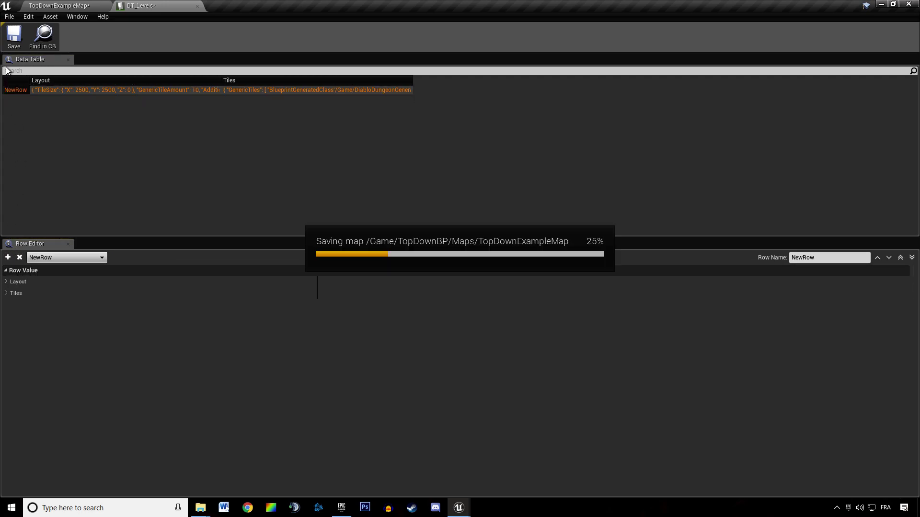
Play TopDownExampleMap to inspect the dungeon generated from the new default row, and stop the preview.
left_click(58, 5)
left_click(355, 35)
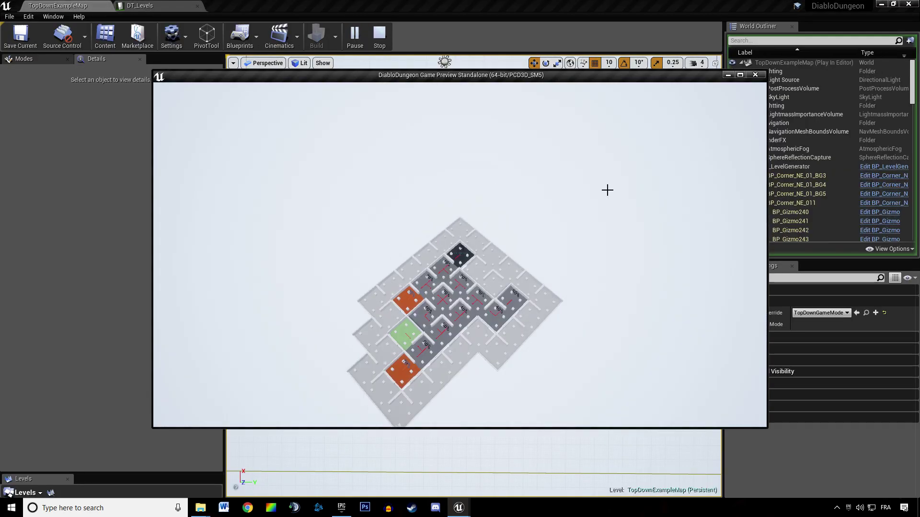
key("Escape")
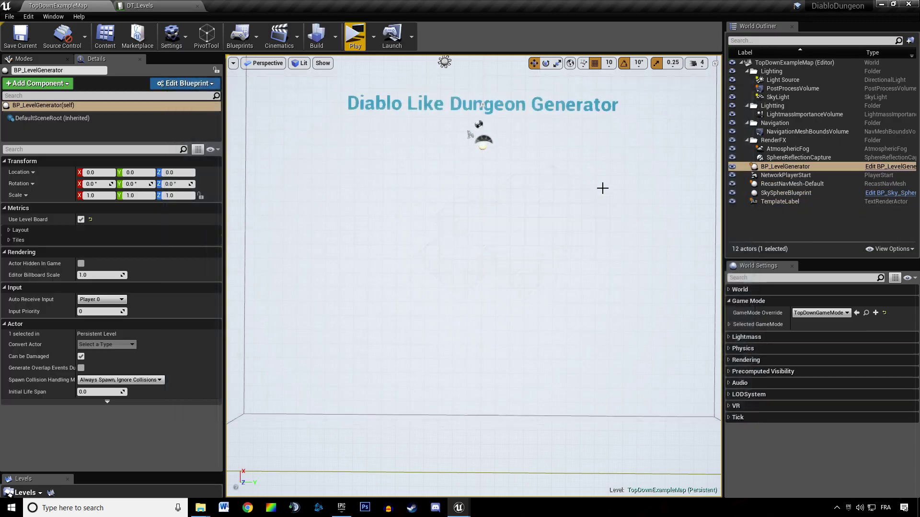
Expand the Layout and Tiles values of NewRow in DT_Levels and enlarge the row editor area.
left_click(146, 5)
left_click(8, 293)
left_click(7, 281)
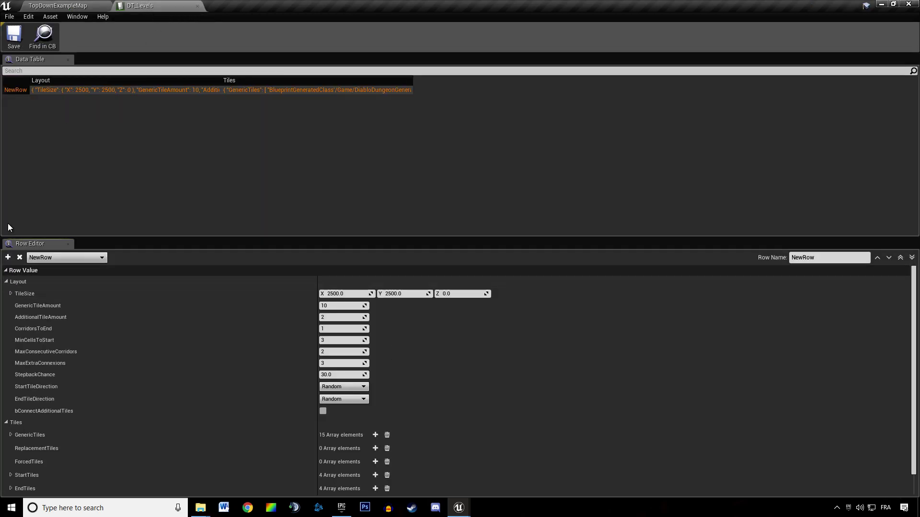
left_click_drag(441, 238, 444, 127)
Run the level preview again from TopDownExampleMap to examine the generated layout.
left_click(58, 5)
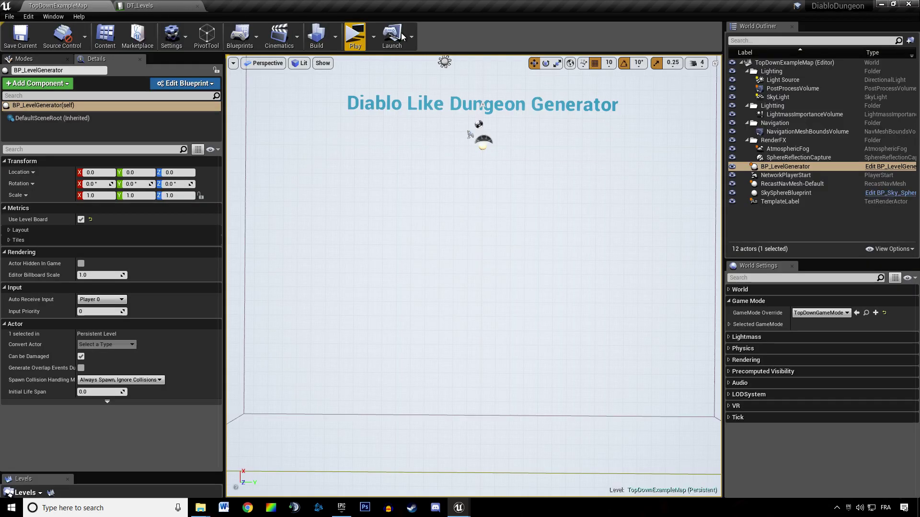
left_click(355, 39)
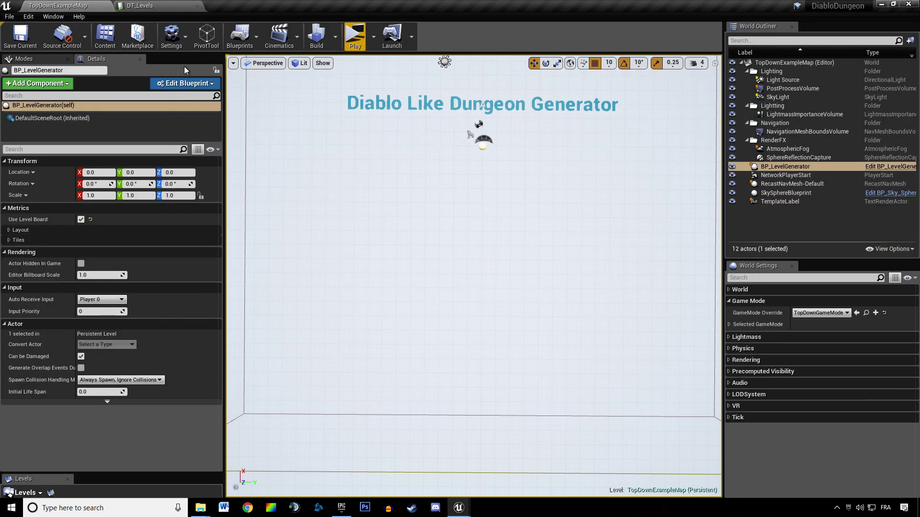
Rename the NewRow entry in the DT_Levels data table as UndergroundCave.
left_click(163, 5)
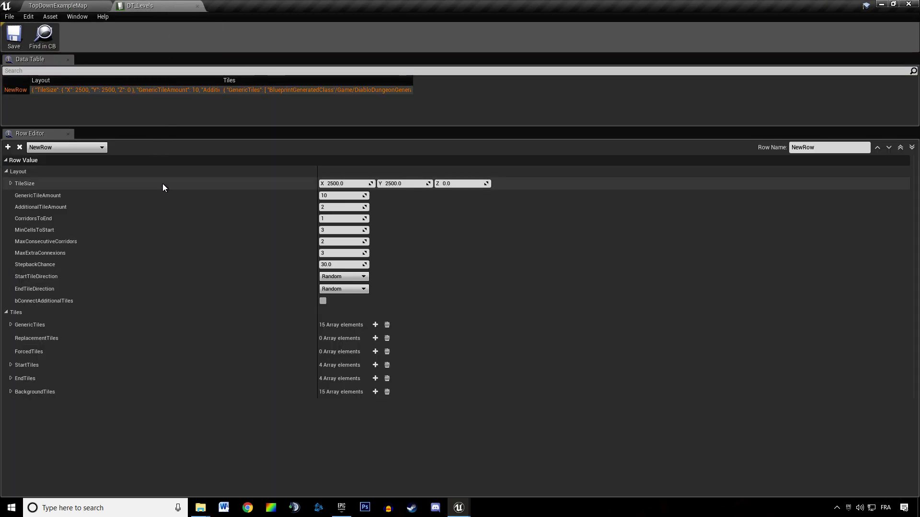
left_click(831, 147)
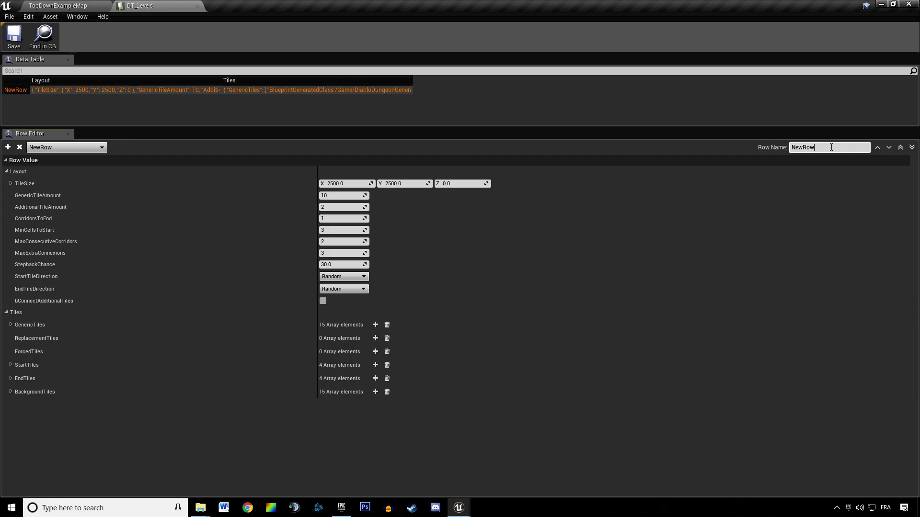
type("C")
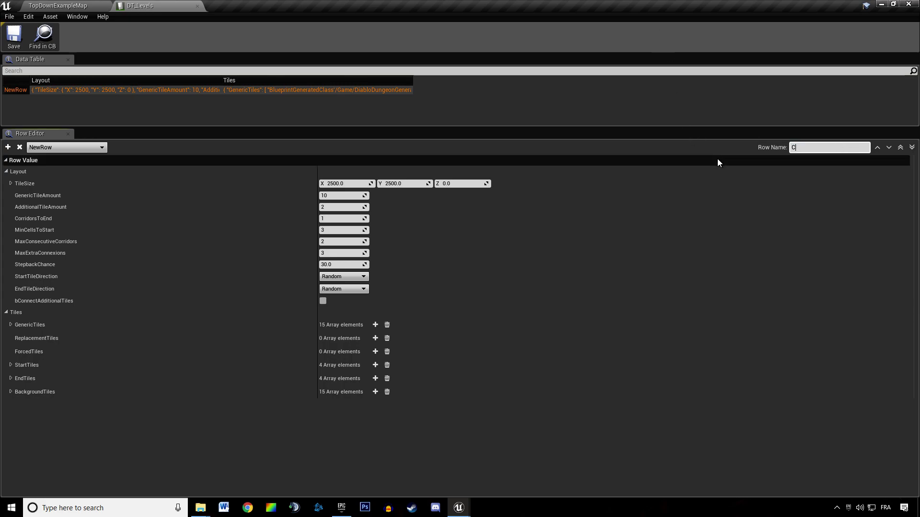
type("ave")
key("Return")
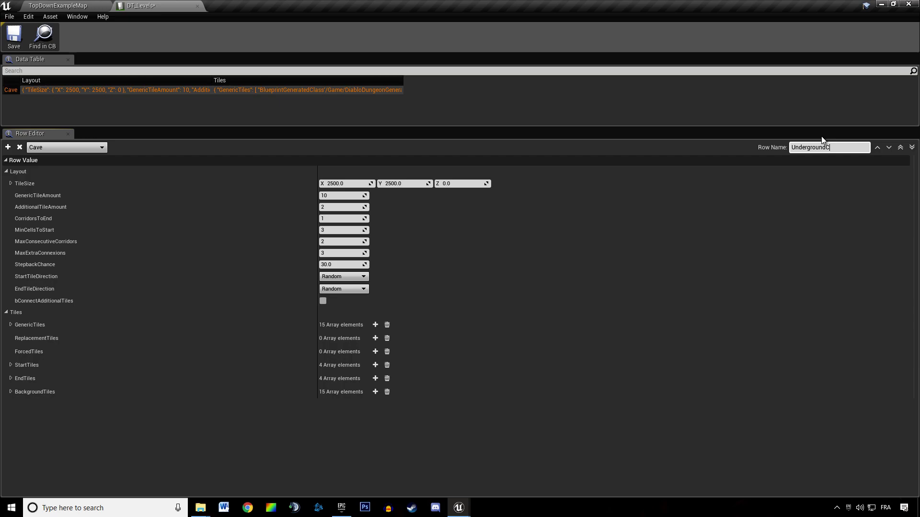
key("Return")
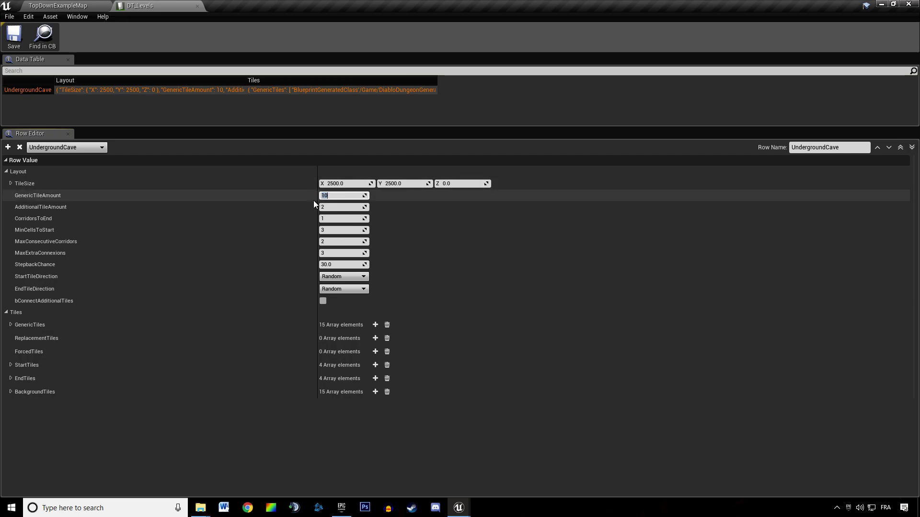
Set the GenericTileAmount of the UndergroundCave row to 7.
type("7")
key("Return")
type("12")
key("Return")
key("BackSpace")
type("7")
key("Return")
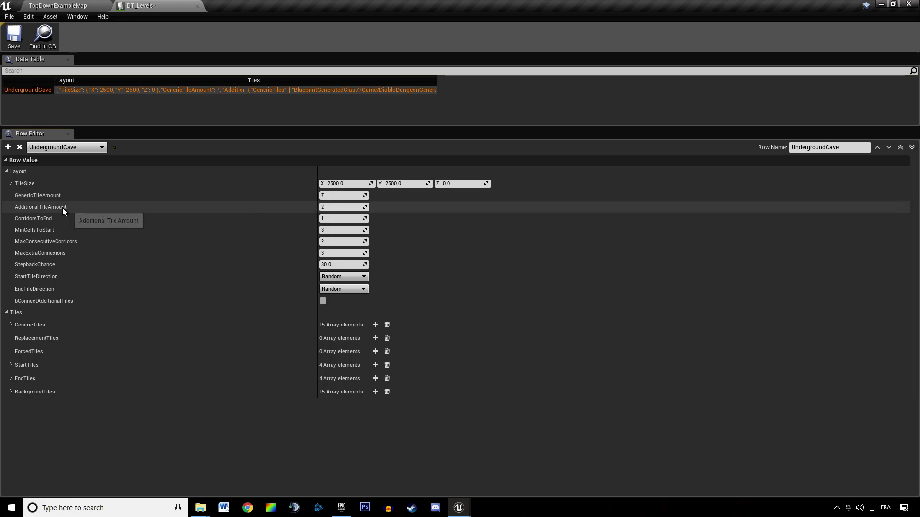
Set both AdditionalTileAmount and CorridorsToEnd of the UndergroundCave row to 0.
left_click(332, 207)
type("0")
key("Return")
left_click(331, 221)
type("0")
key("Return")
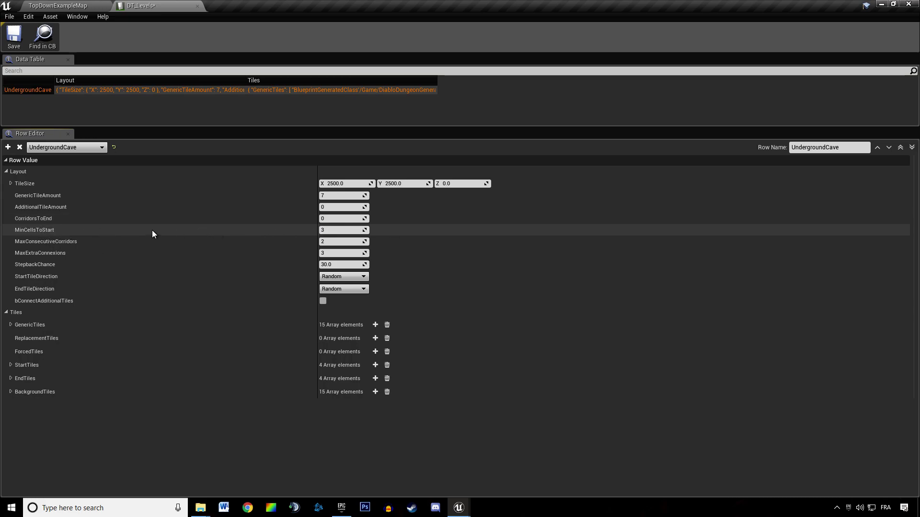
Set MinCellsToStart to 0 and MaxConsecutiveCorridors to 1 for the UndergroundCave row.
left_click(344, 231)
type("0")
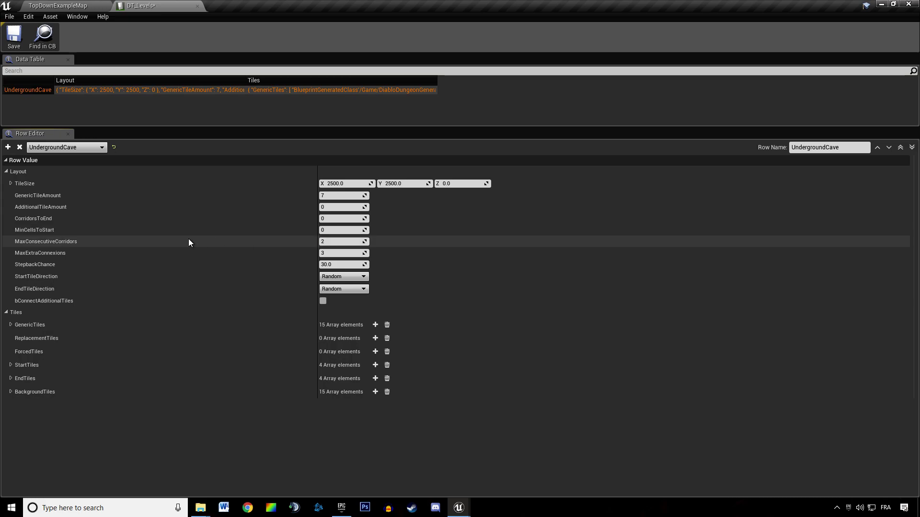
left_click(342, 241)
type("1")
key("Return")
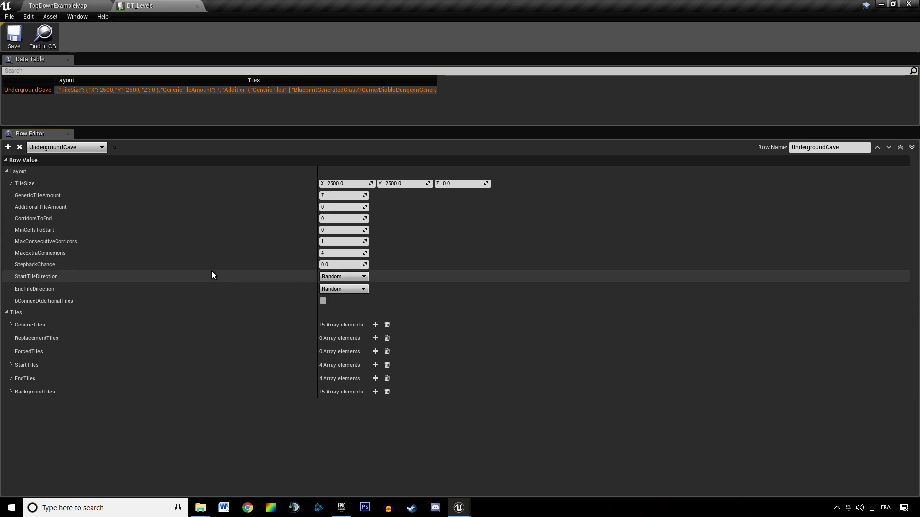
Set StartTileDirection to West and EndTileDirection to East for the UndergroundCave row, and save the data table.
left_click(330, 288)
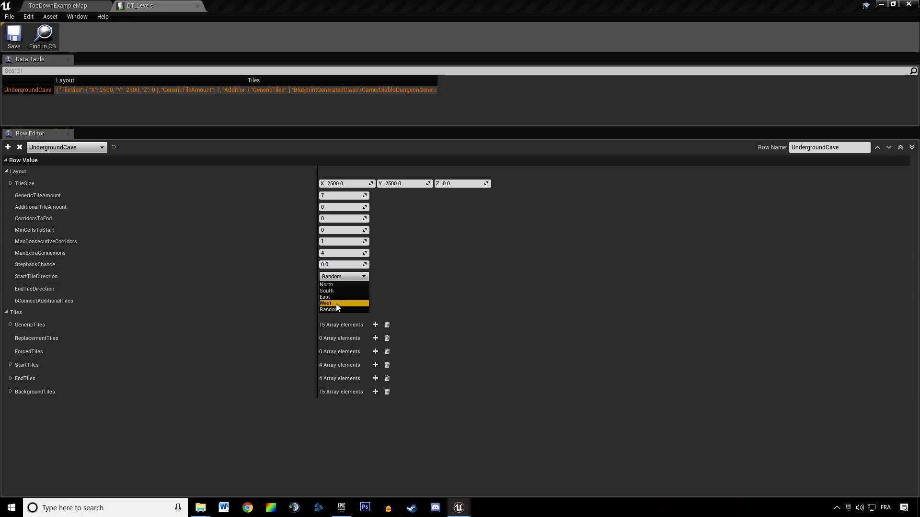
left_click(335, 304)
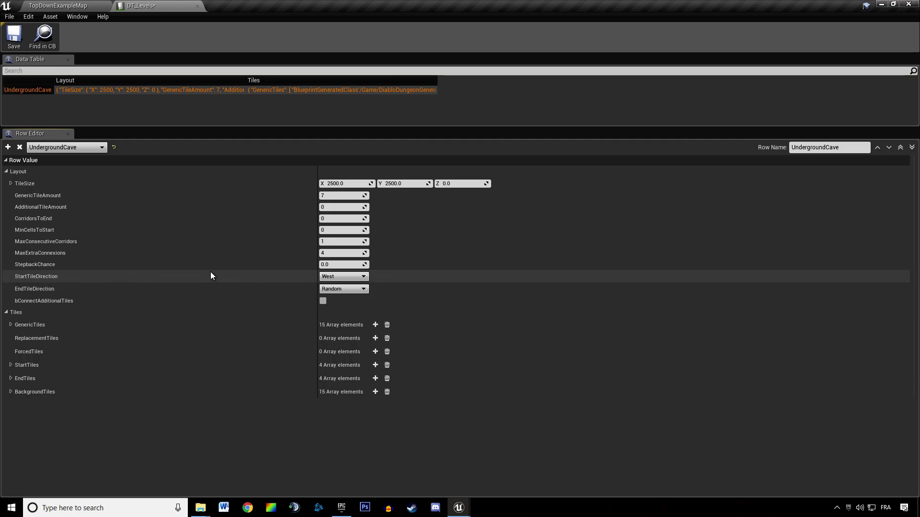
left_click(363, 289)
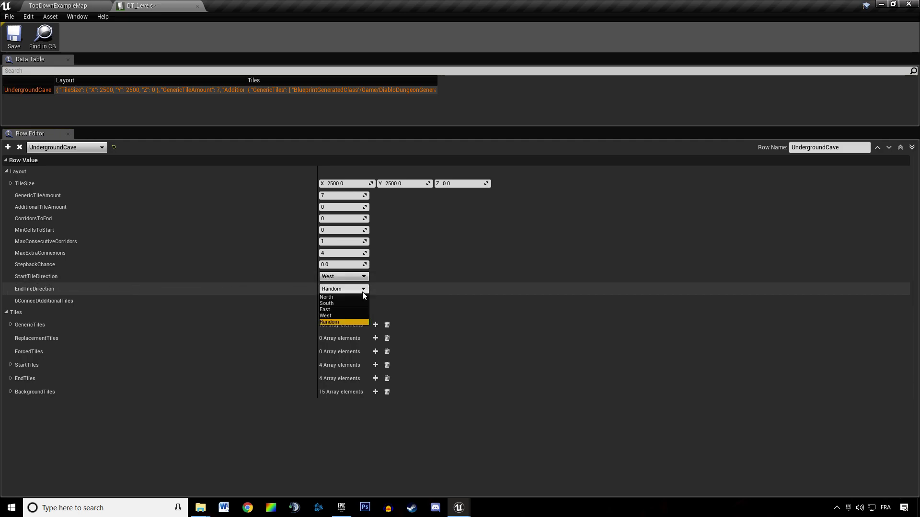
left_click(343, 308)
left_click(14, 35)
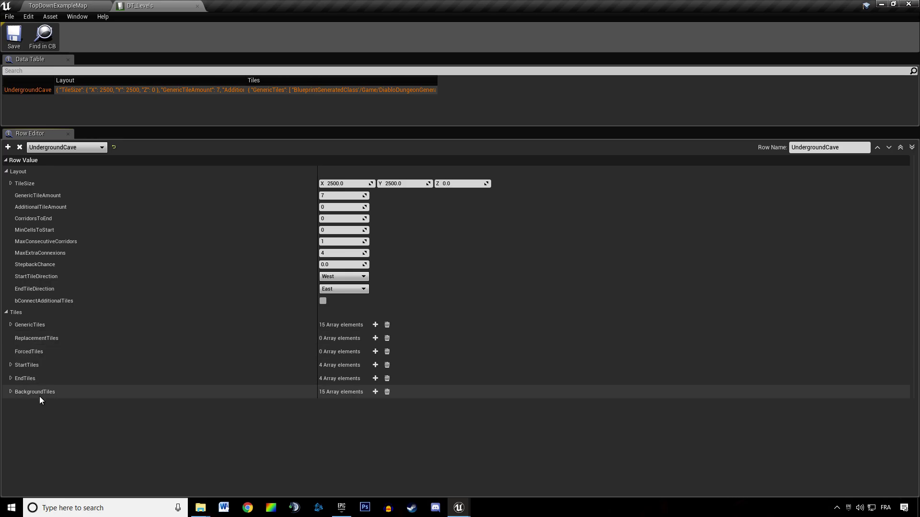
Play-test TopDownExampleMap, set the UndergroundCave StepbackChance to 40, and play-test the map again.
left_click(58, 5)
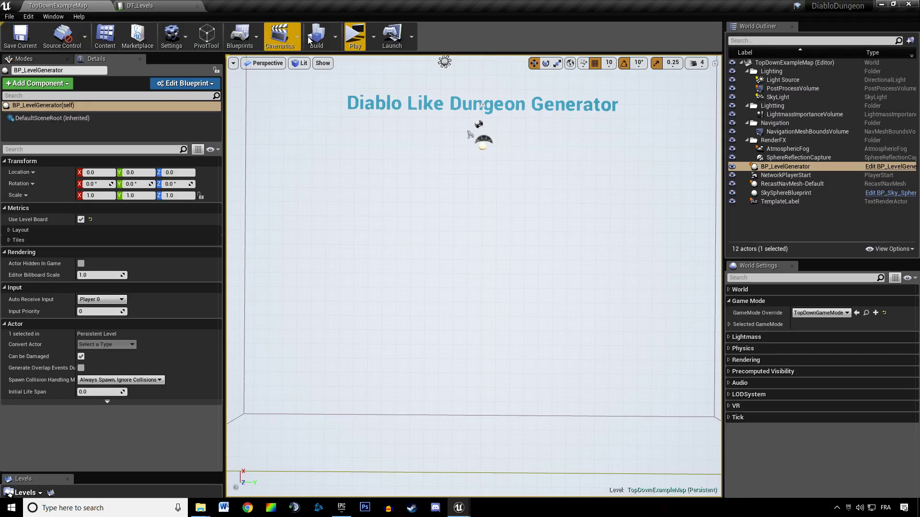
left_click(355, 35)
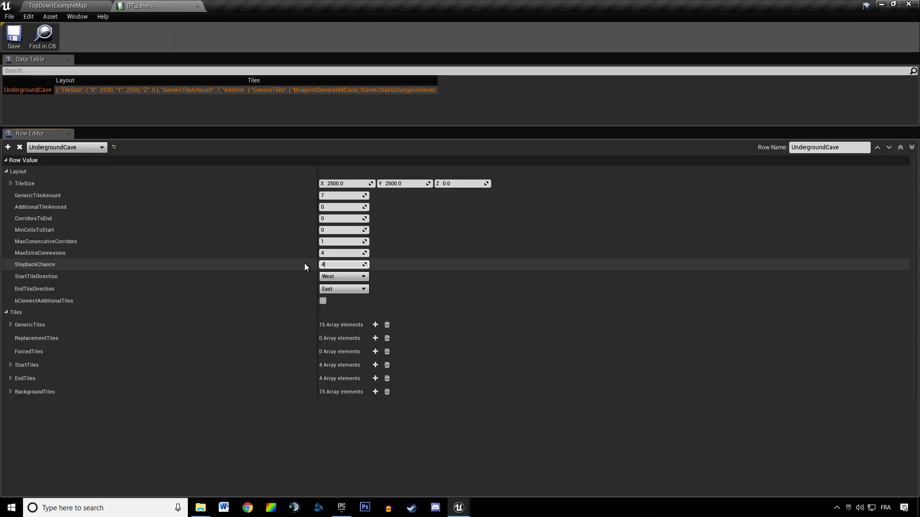
left_click(57, 5)
left_click(354, 36)
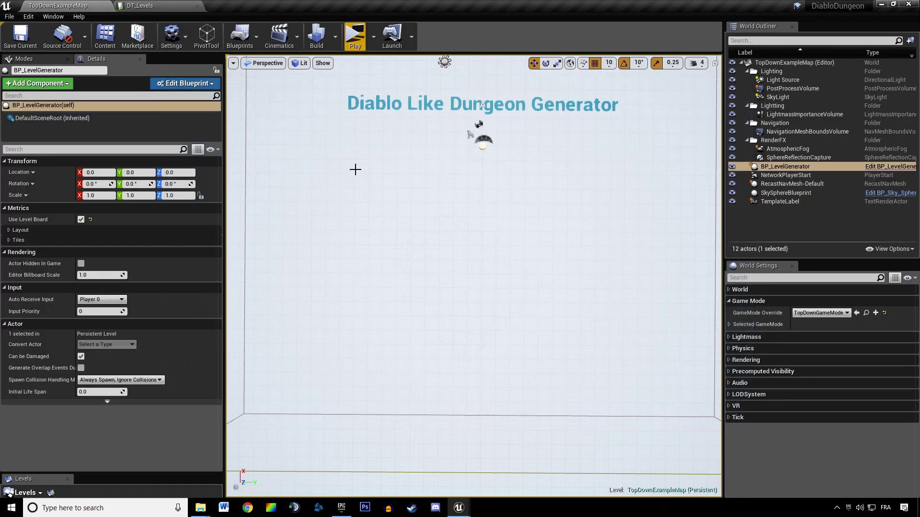
Try a GenericTileAmount of 10 in the UndergroundCave row, save the table, and preview the generated dungeon.
left_click(140, 5)
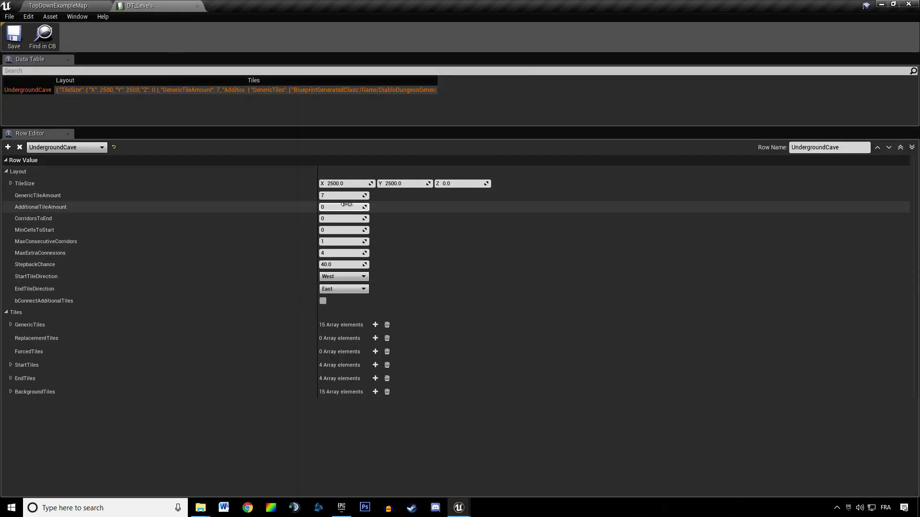
left_click_drag(343, 193, 337, 190)
left_click(13, 36)
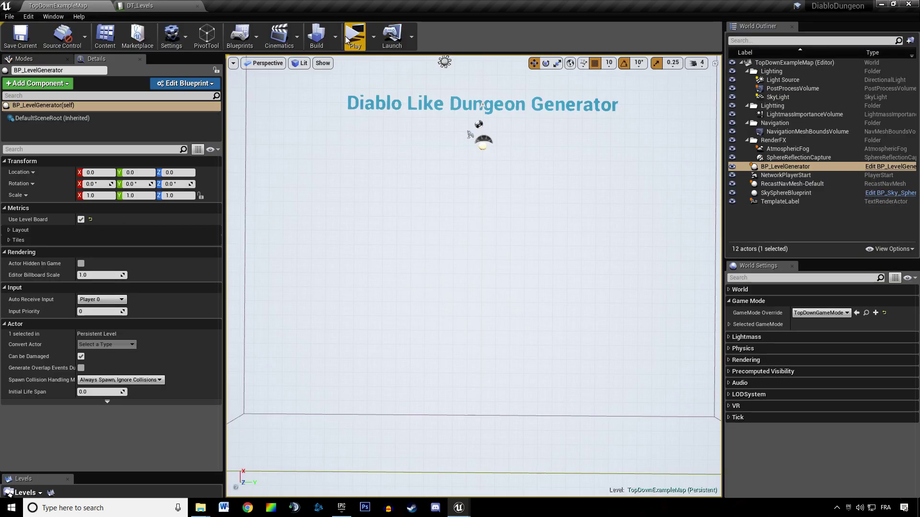
left_click(360, 36)
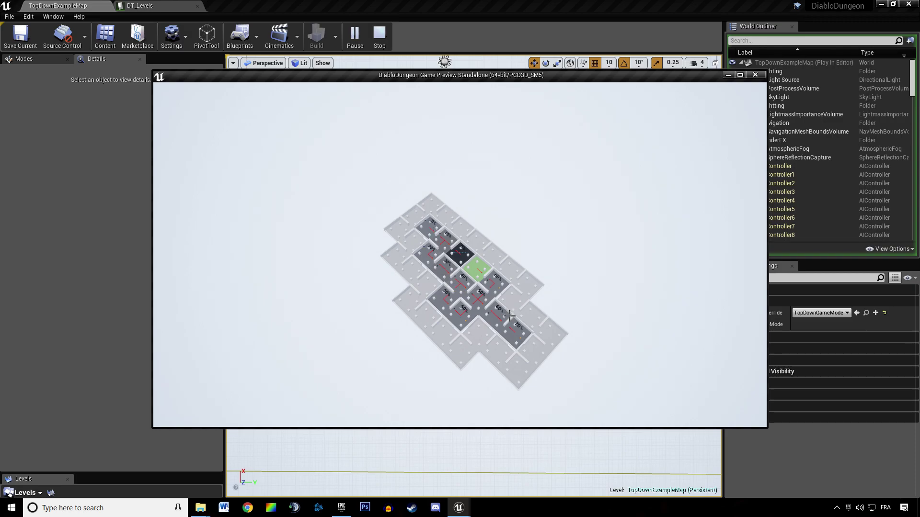
key("Escape")
Set GenericTileAmount to 6 and AdditionalTileAmount to 3 for the UndergroundCave row, and enable bConnectAdditionalTiles.
left_click(140, 5)
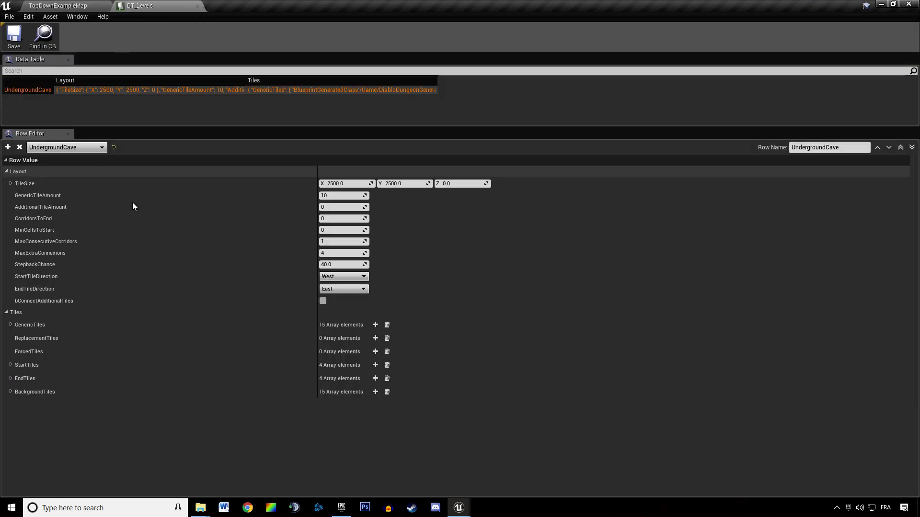
left_click(338, 197)
type("6")
key("Return")
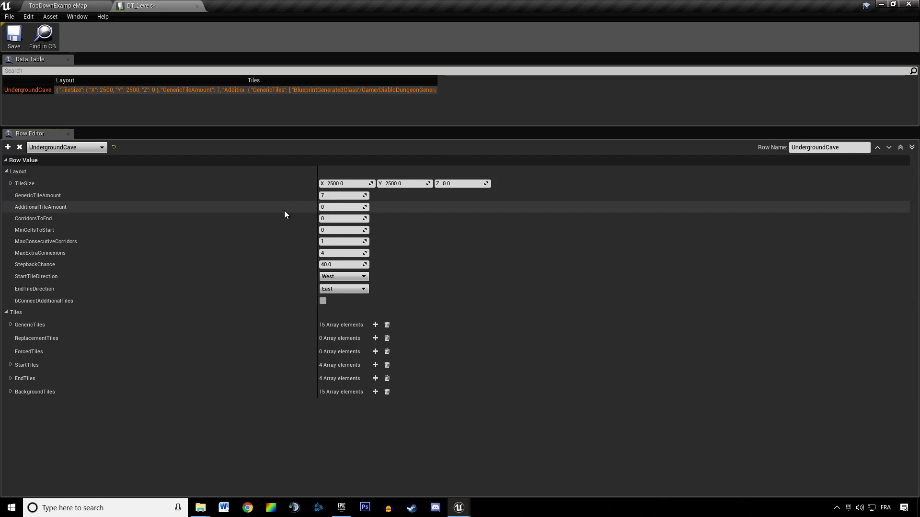
type("7")
key("Return")
type("6")
key("Tab")
key("Return")
left_click(277, 251)
left_click(323, 301)
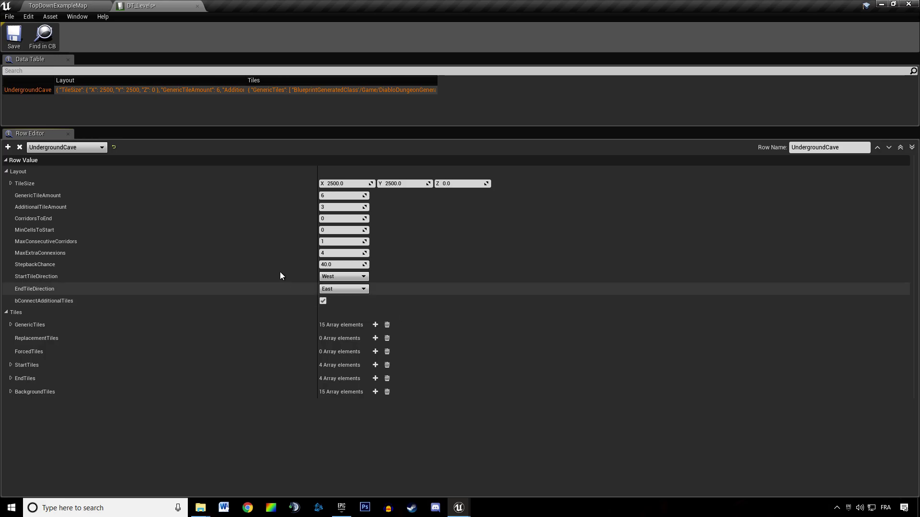
Play-test TopDownExampleMap and regenerate the dungeon repeatedly to examine how the additional tiles connect, then stop the preview.
left_click(58, 5)
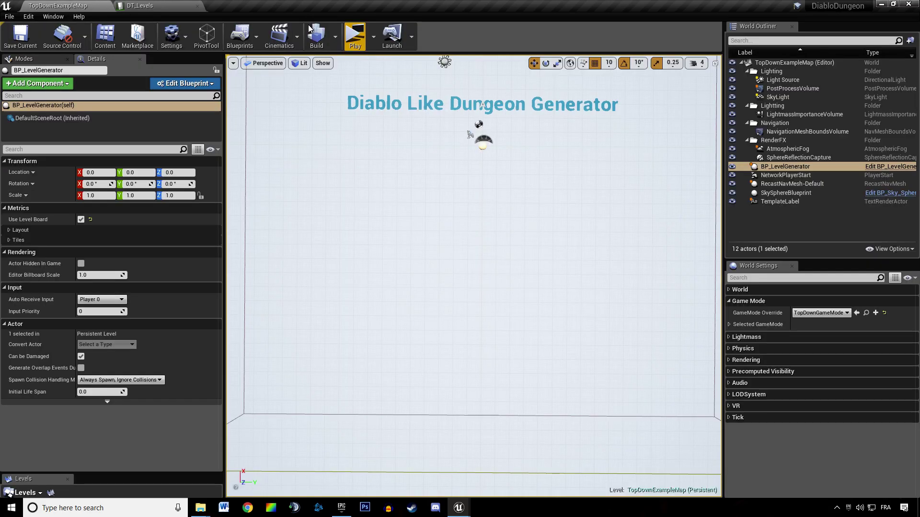
left_click(355, 36)
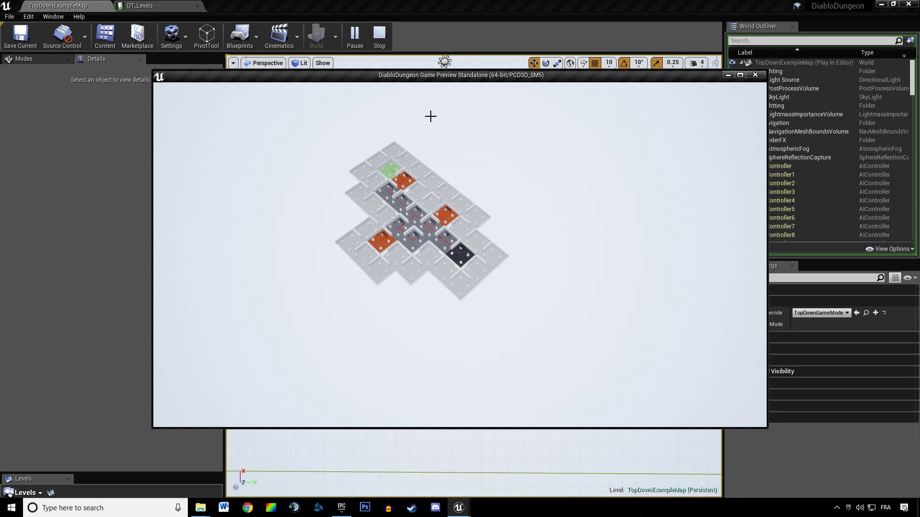
key("space")
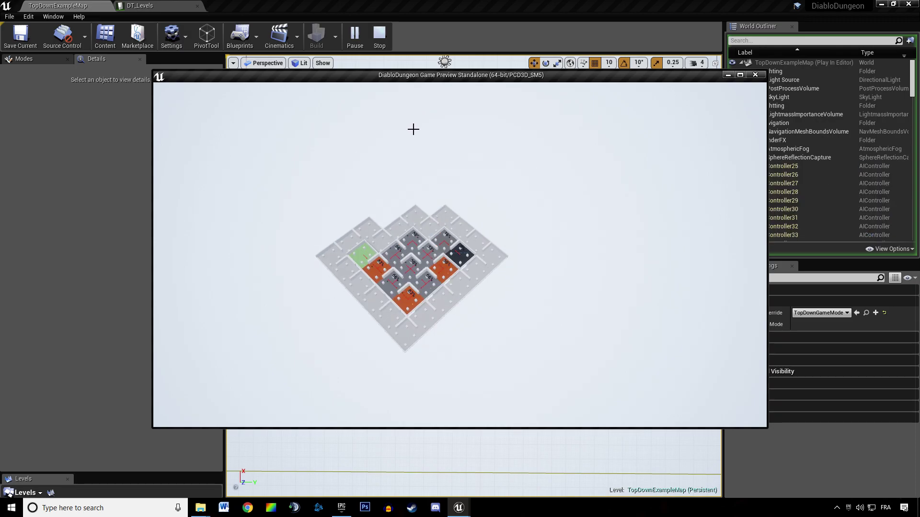
key("space")
key("space")
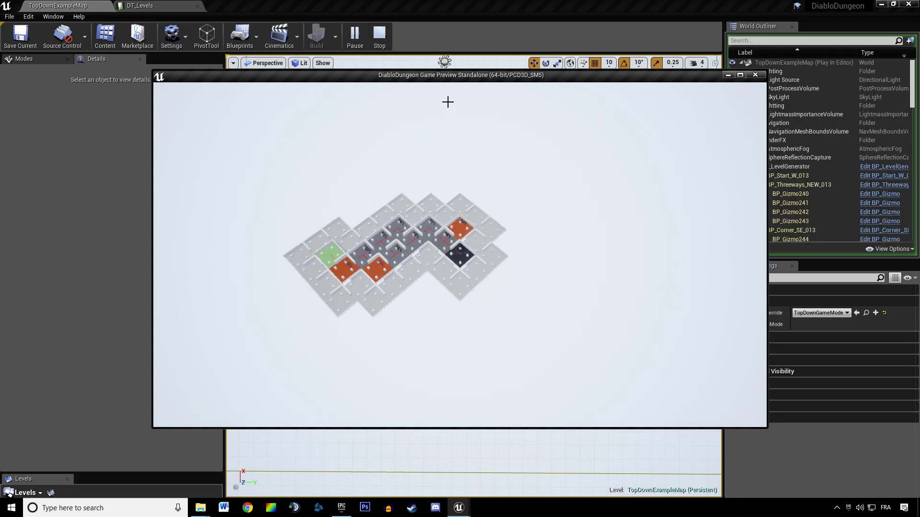
key("space")
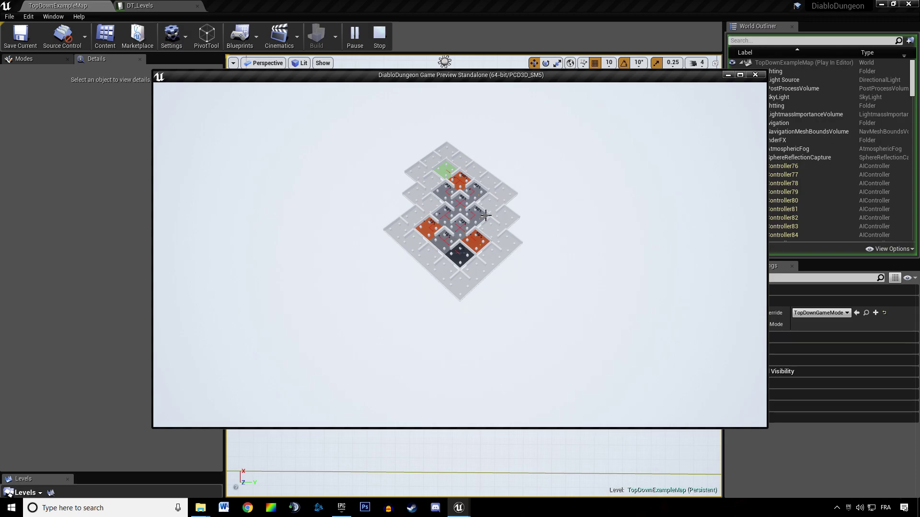
key("space")
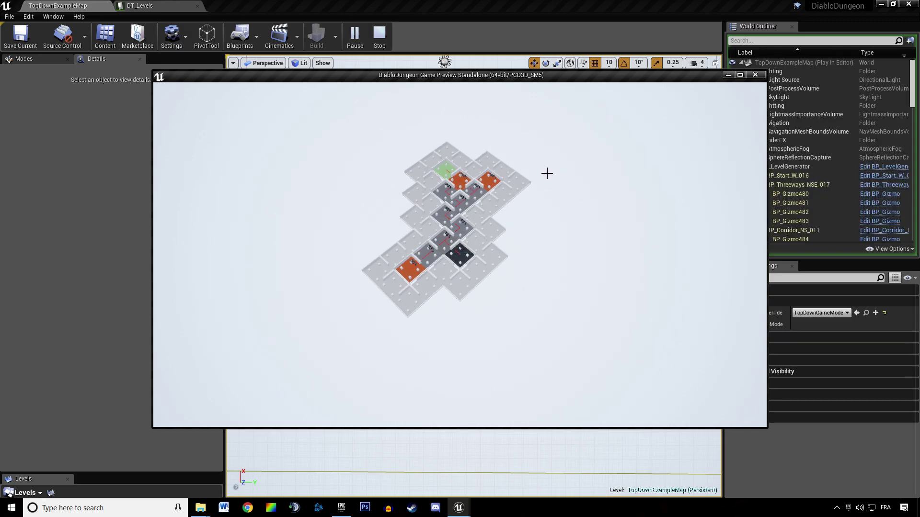
key("space")
key("space")
key("space")
key("space")
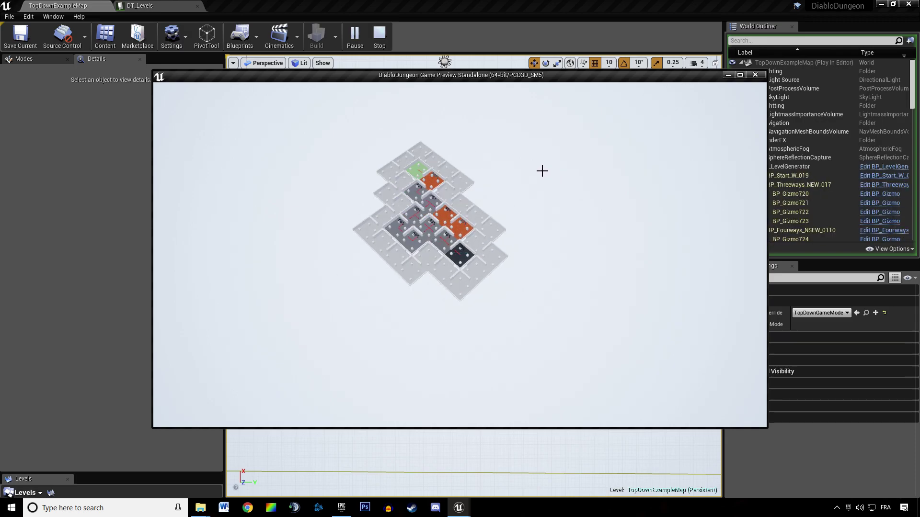
key("space")
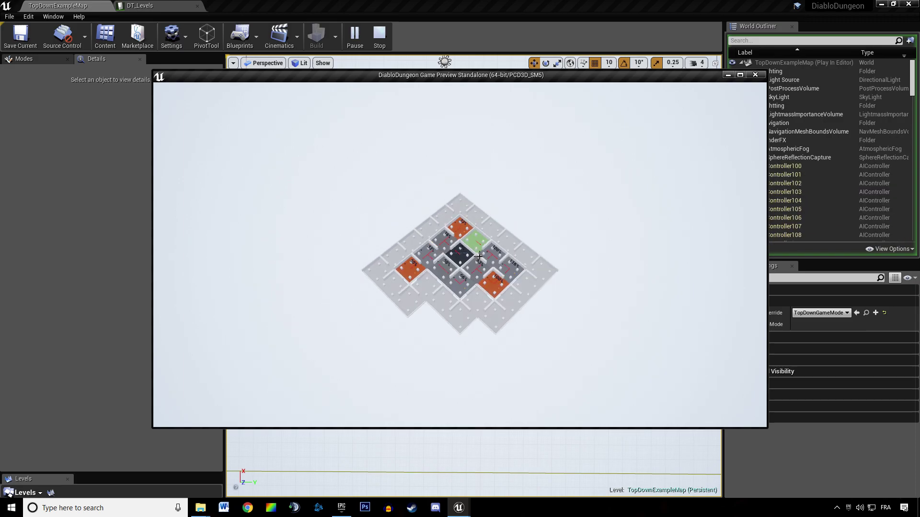
key("space")
key("space")
key("space")
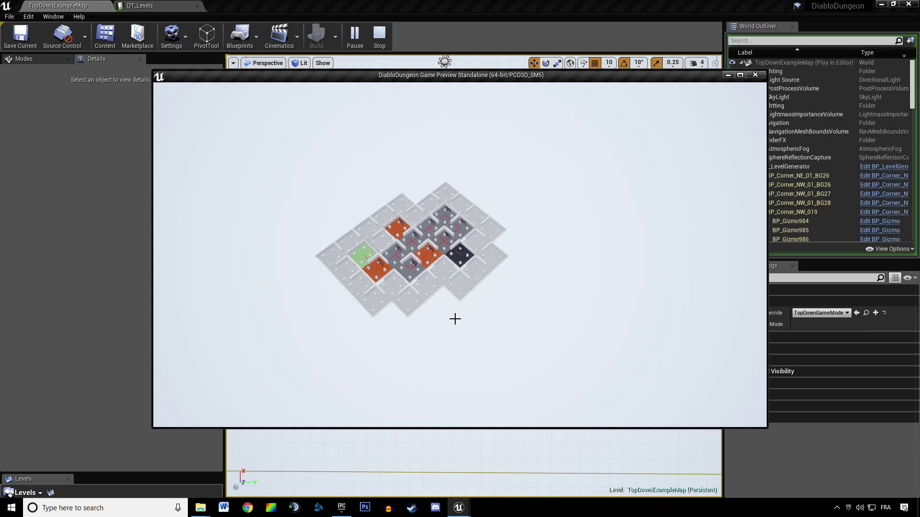
key("space")
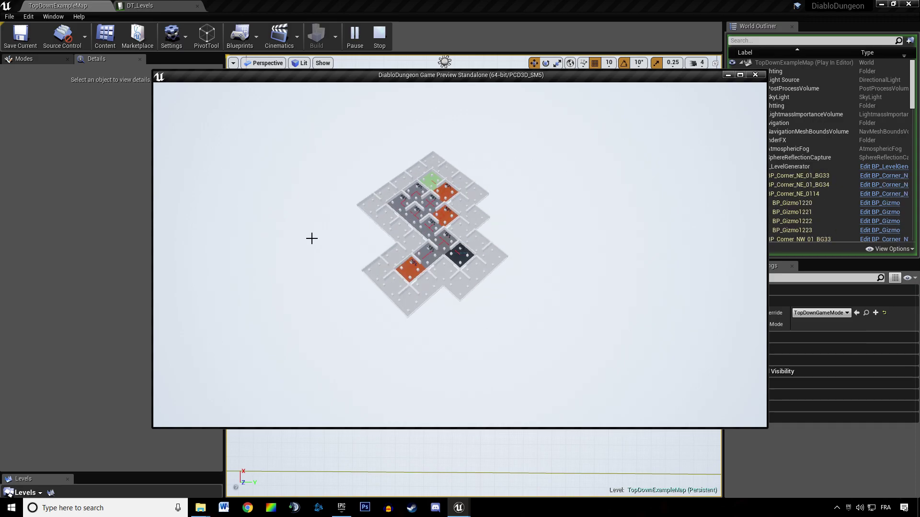
key("Escape")
Add a new row named HallsOfDespair to the DT_Levels data table and save it.
left_click(143, 5)
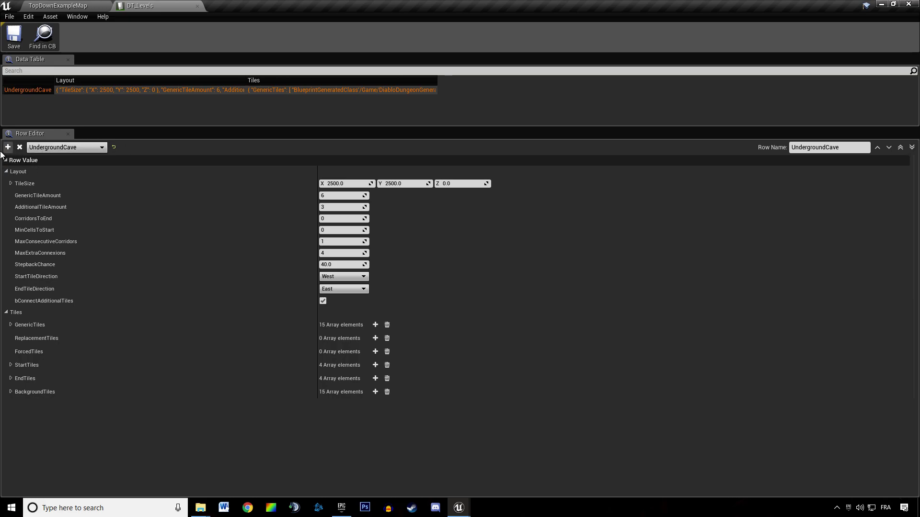
left_click(6, 171)
left_click(14, 183)
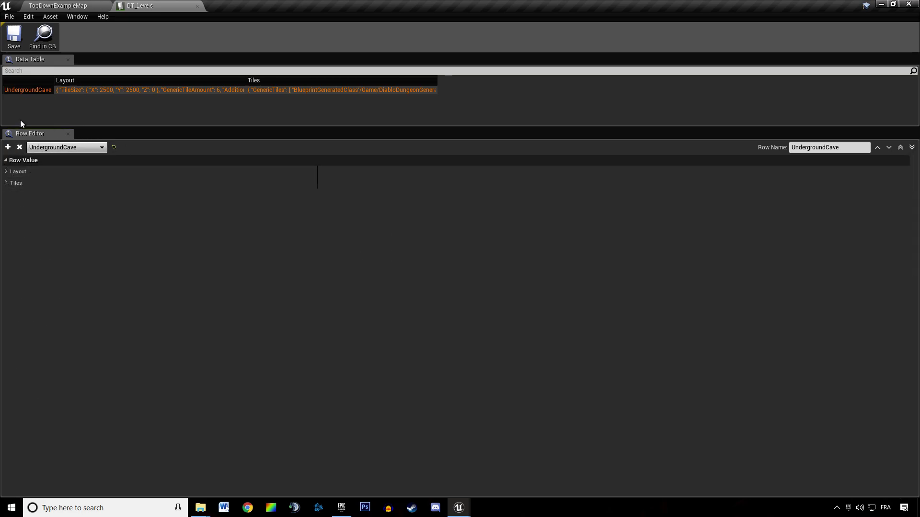
left_click(8, 147)
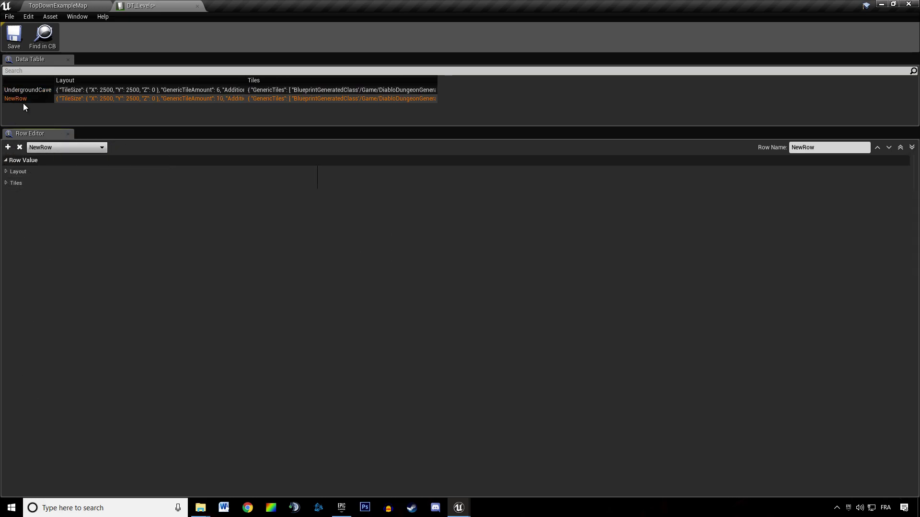
left_click_drag(816, 148, 629, 141)
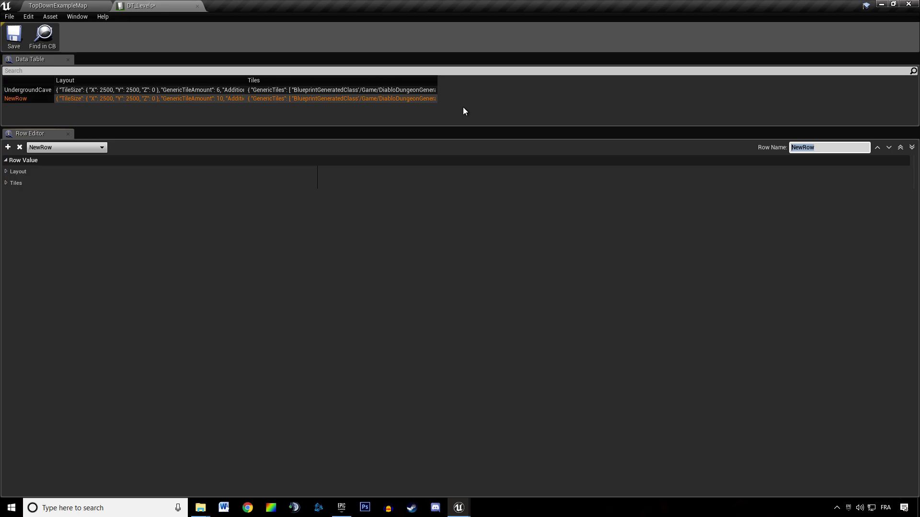
type("HallsOfDespair")
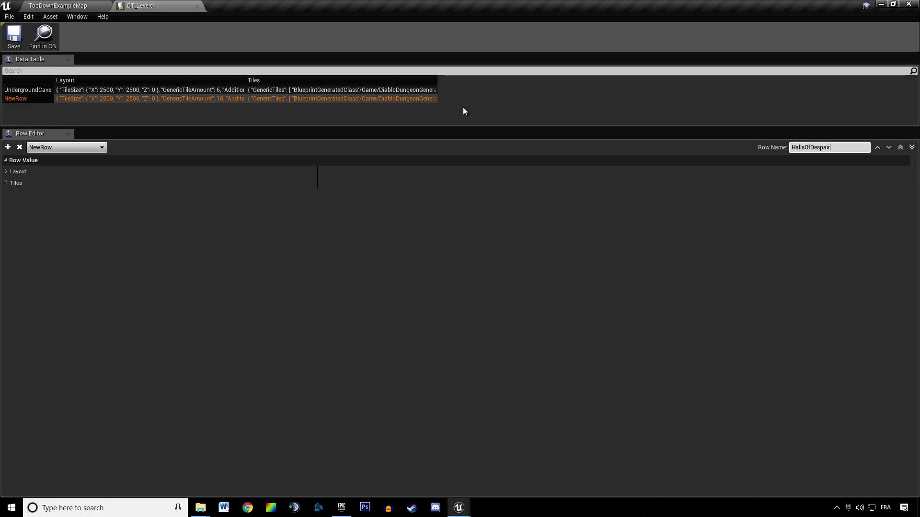
key("Return")
key("ctrl+s")
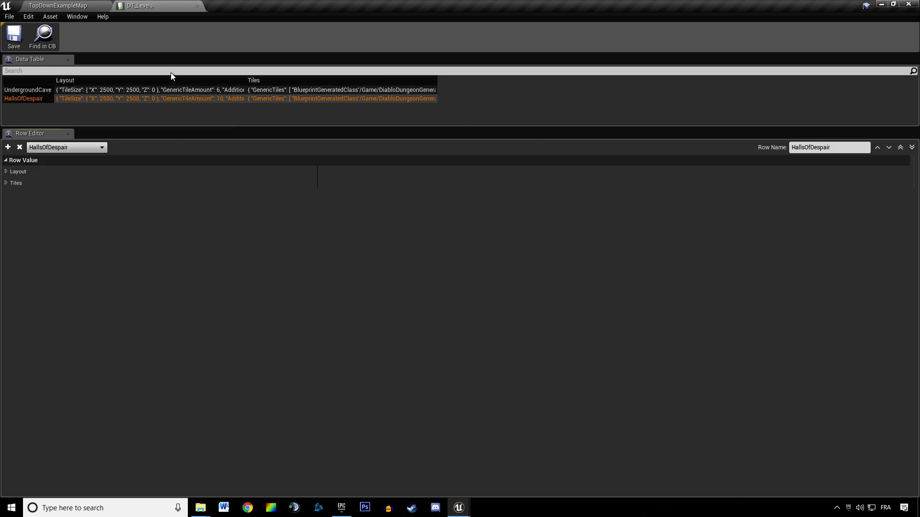
Set GenericTileAmount to 15 and AdditionalTileAmount to 0 in the layout of the HallsOfDespair row.
left_click(8, 173)
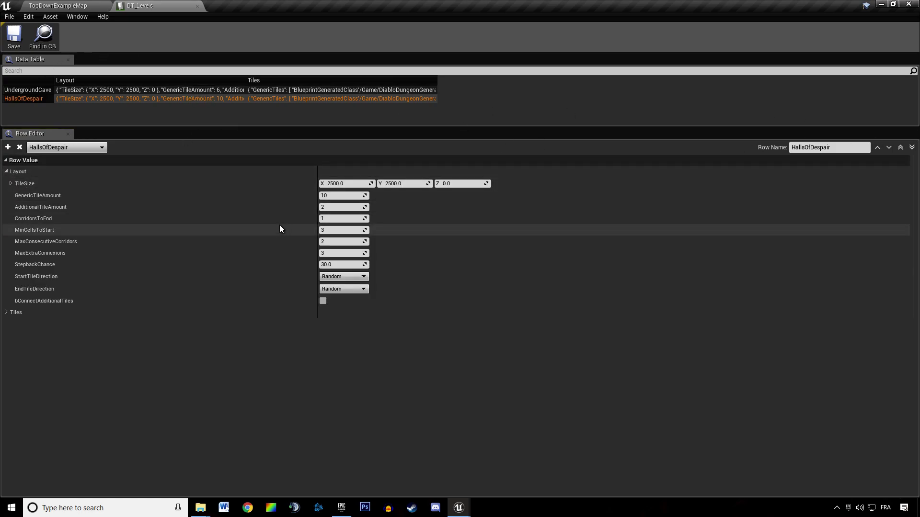
left_click_drag(355, 199, 369, 199)
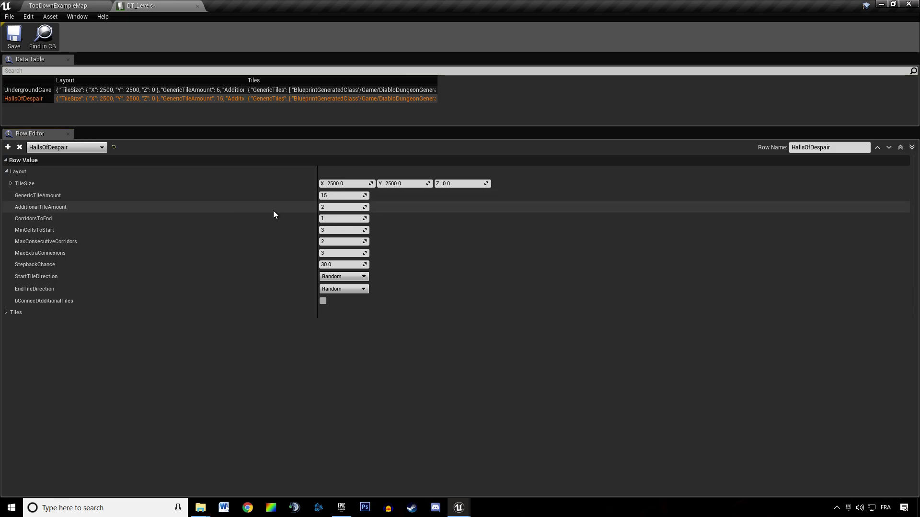
key("Return")
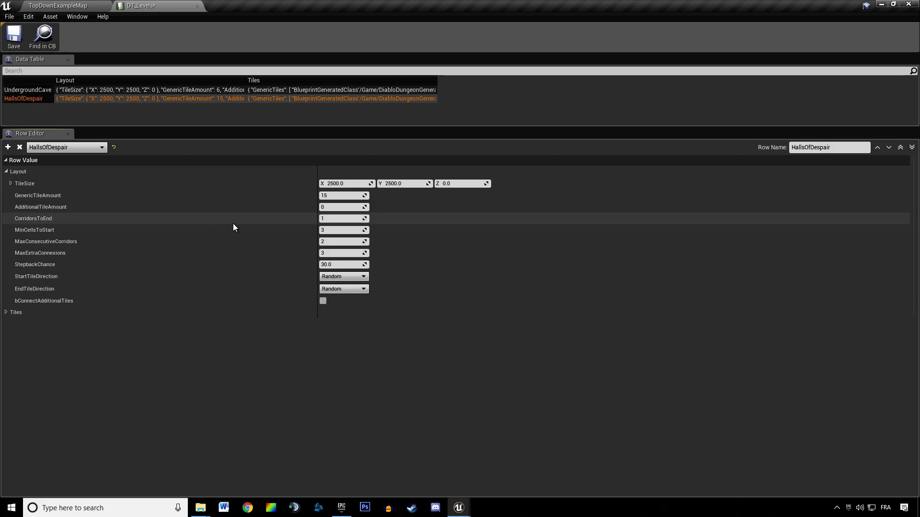
Set CorridorsToEnd to 3 and MinCellsToStart to 8 for the HallsOfDespair row.
left_click(336, 219)
type("3")
key("Return")
type("8")
key("Return")
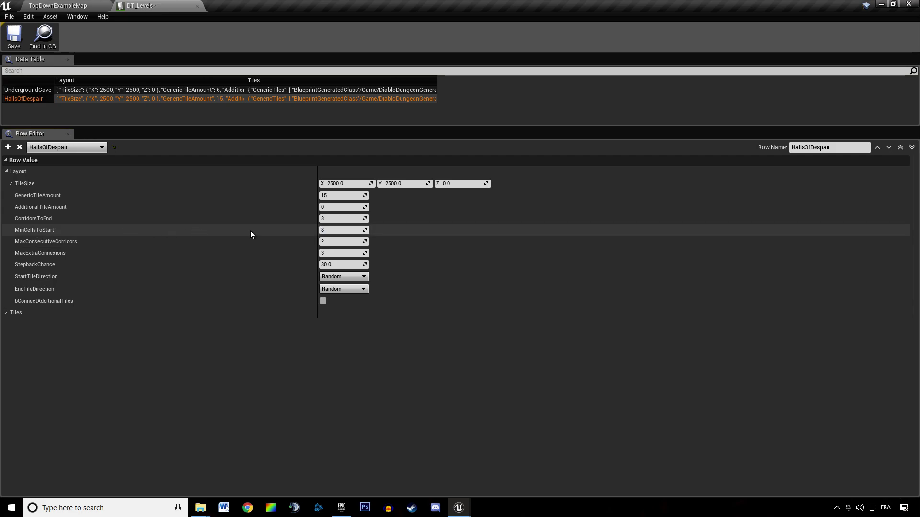
Set MaxConsecutiveCorridors of the HallsOfDespair row to 4.
left_click(335, 242)
type("4")
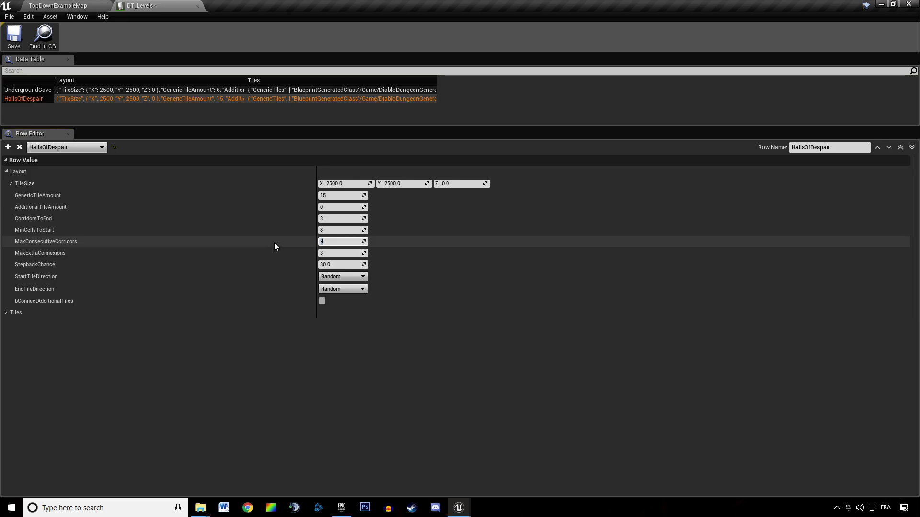
key("Return")
key("Tab")
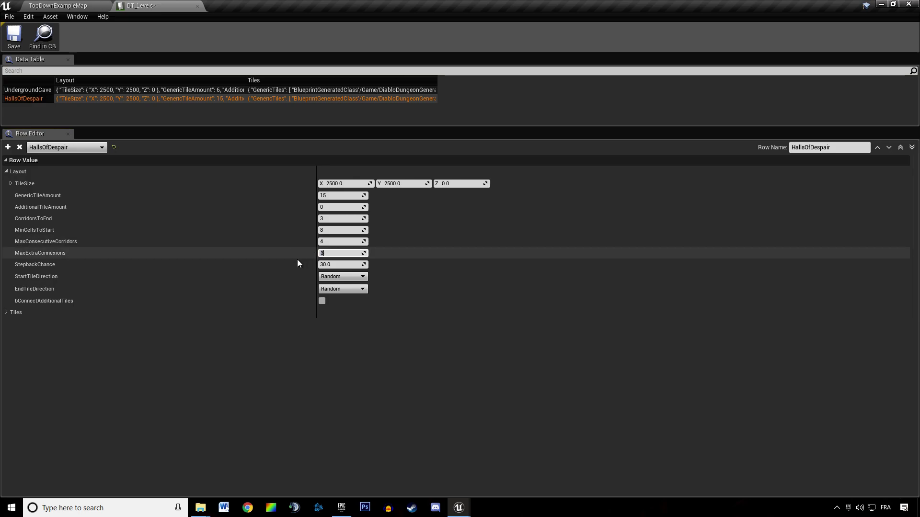
Set MaxExtraConnexions to 2 and StepbackChance to 0 for the HallsOfDespair row.
type("2")
key("Tab")
type("0")
key("Return")
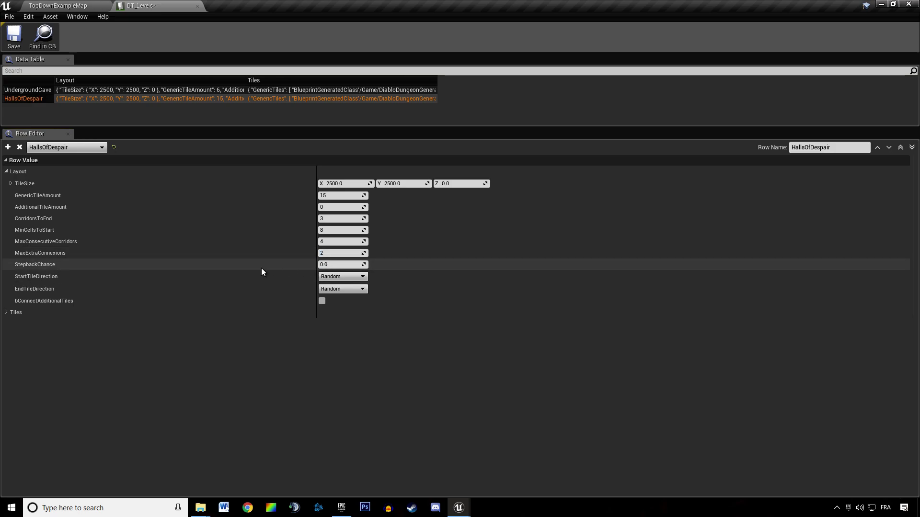
left_click(38, 90)
left_click(38, 99)
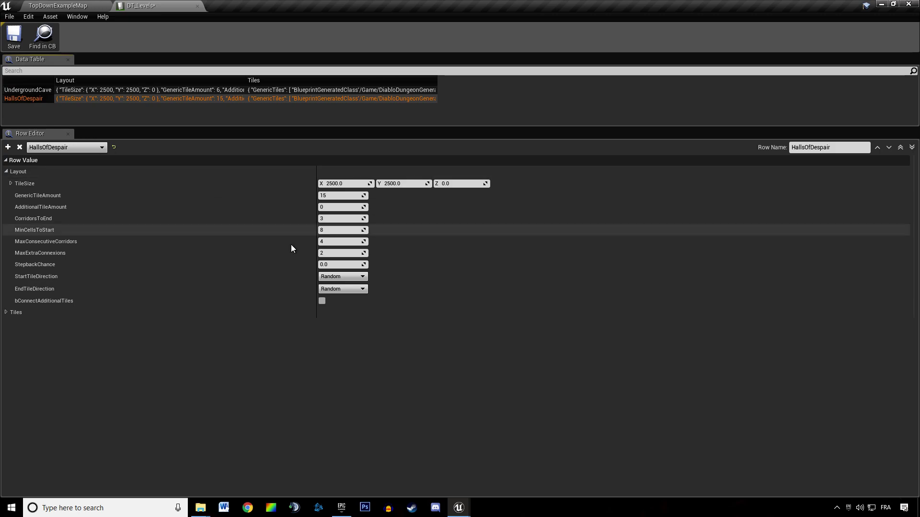
Set EndTileDirection of the HallsOfDespair row to North and save the data table.
left_click(336, 277)
left_click(313, 277)
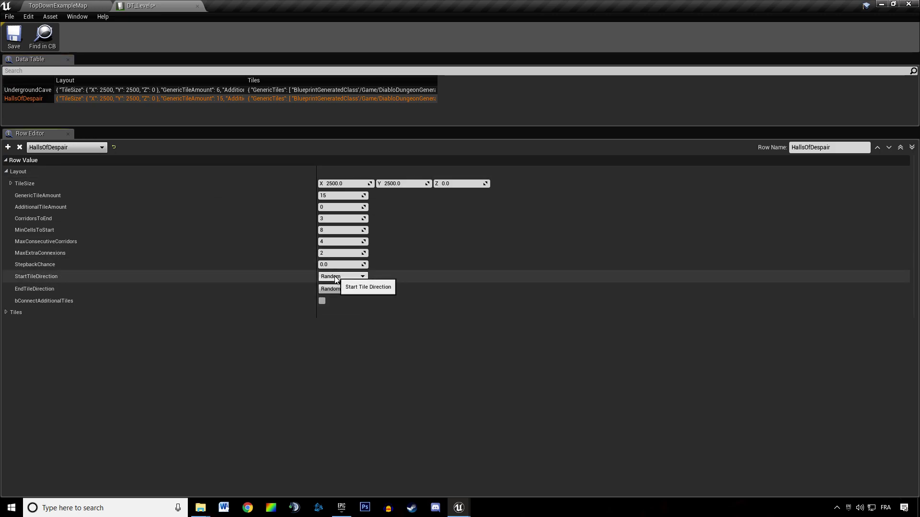
left_click(335, 291)
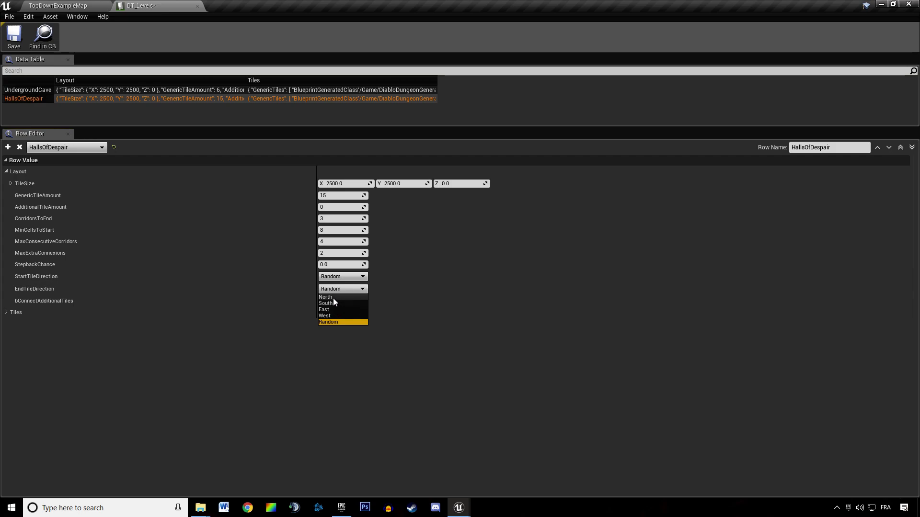
left_click(332, 298)
left_click(11, 45)
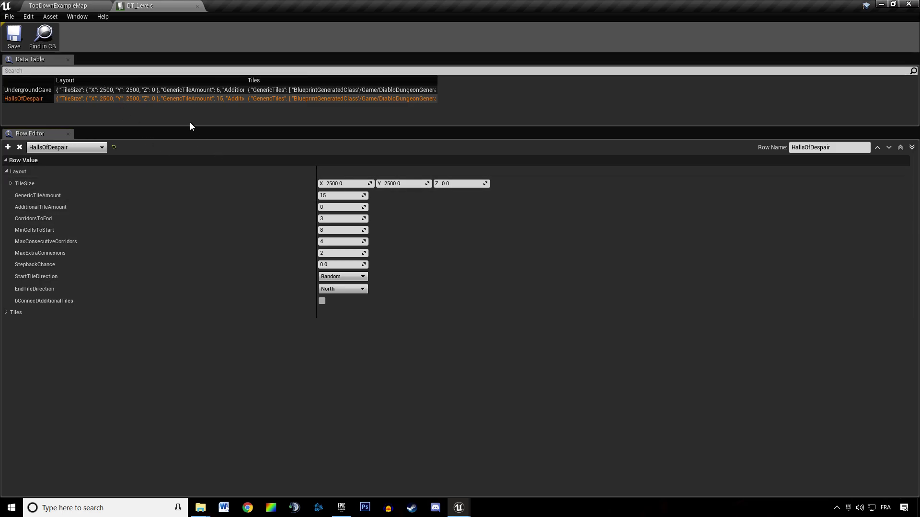
Play TopDownExampleMap, regenerate the dungeon several times to test the level layouts, and stop the preview.
left_click(79, 4)
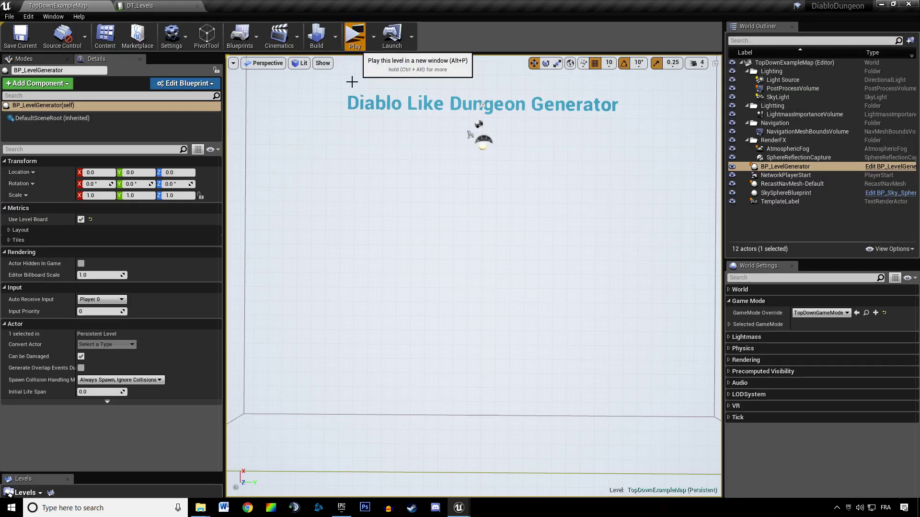
left_click(354, 33)
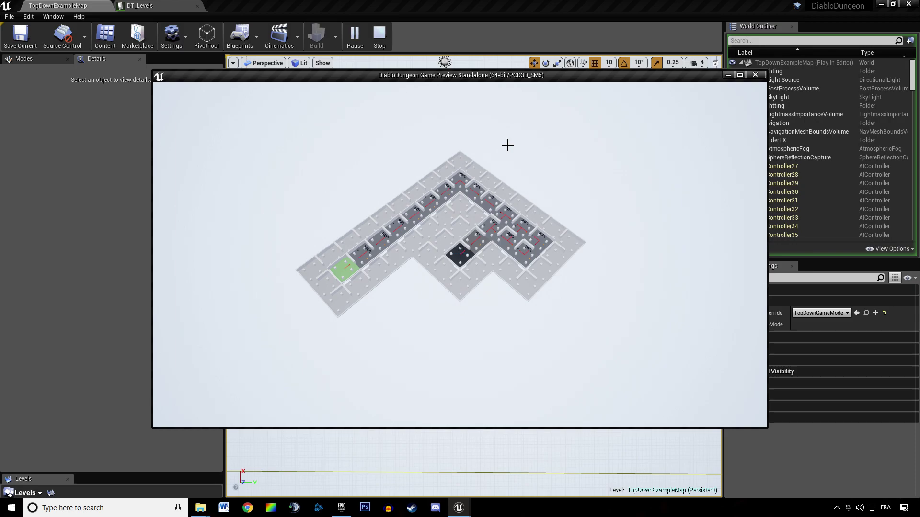
key("space")
key("space")
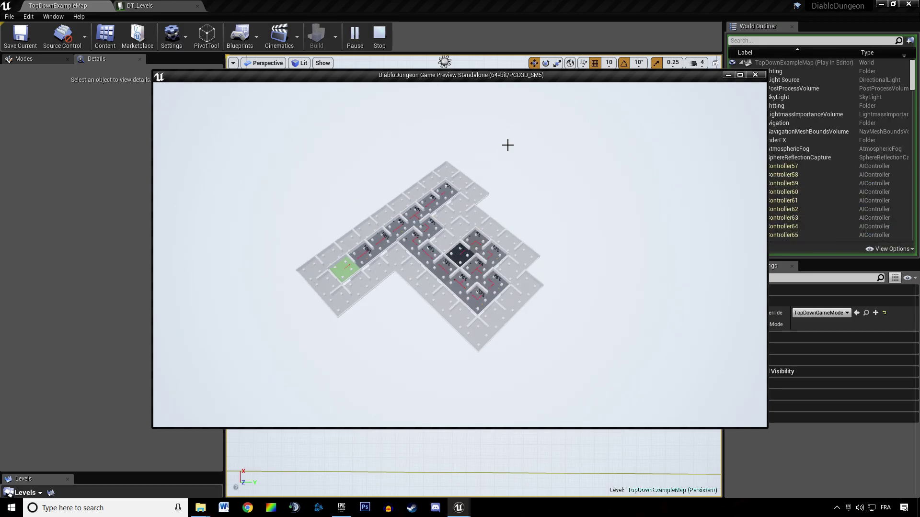
key("space")
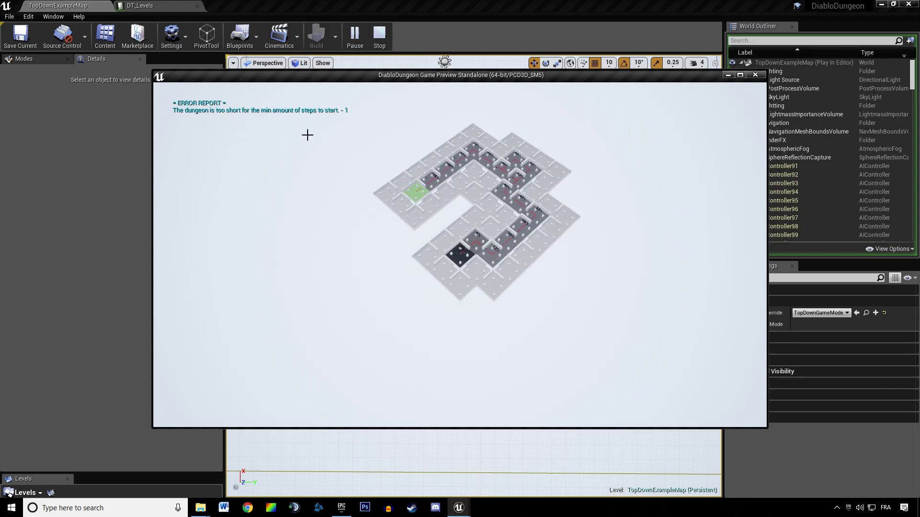
key("Escape")
Review the Layout and Tiles settings of BP_LevelGenerator and of the UndergroundCave and HallsOfDespair rows in DT_Levels.
right_click_drag(396, 120, 419, 111)
left_click(10, 230)
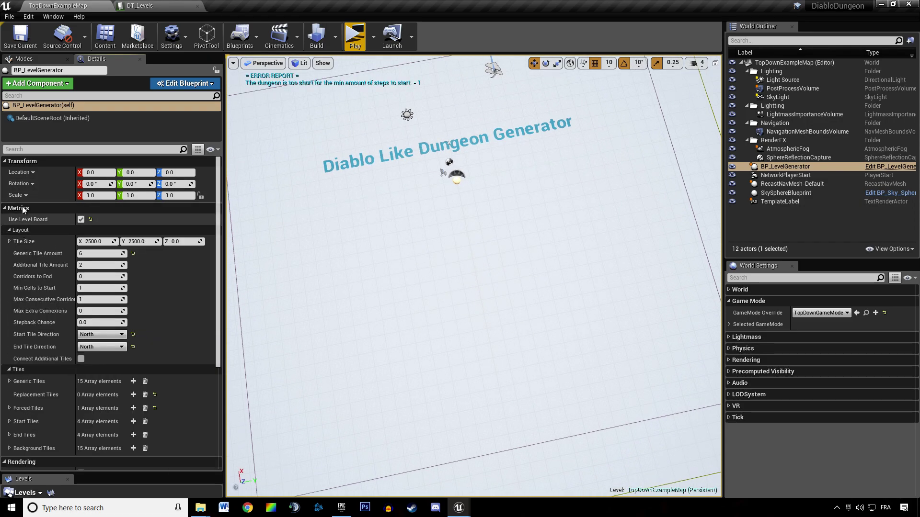
left_click(163, 5)
left_click(18, 91)
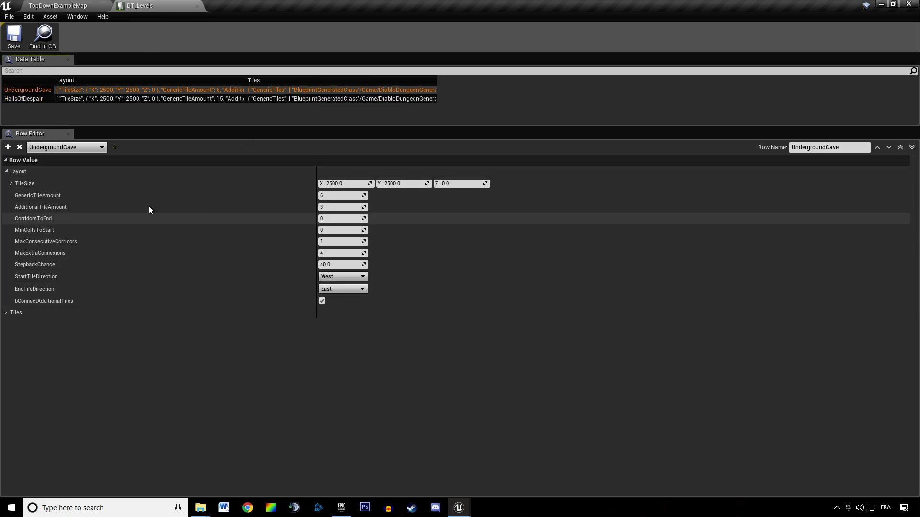
left_click(14, 171)
right_click(9, 165)
left_click(7, 171)
left_click(8, 171)
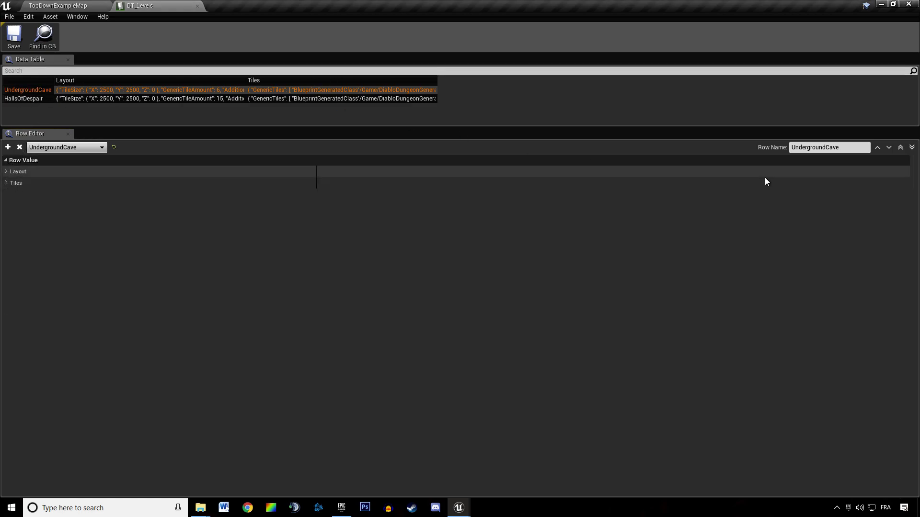
left_click(25, 99)
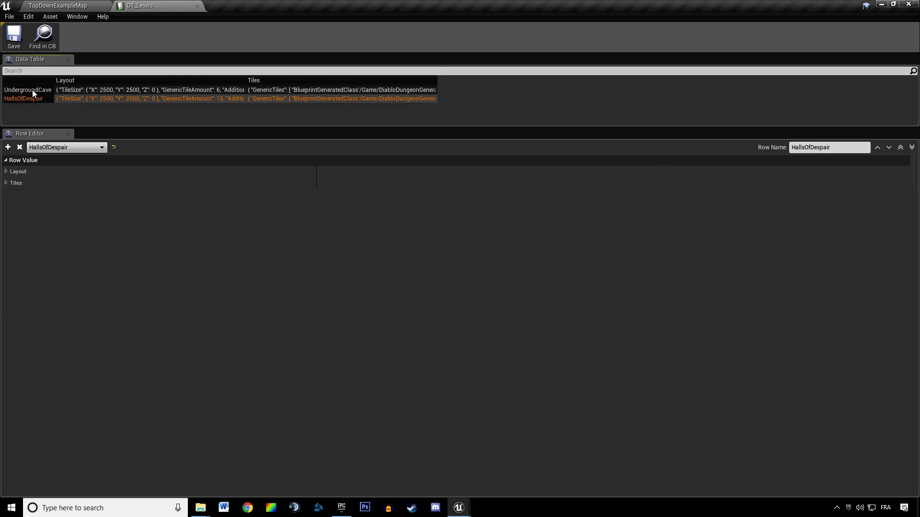
left_click(27, 106)
left_click(28, 98)
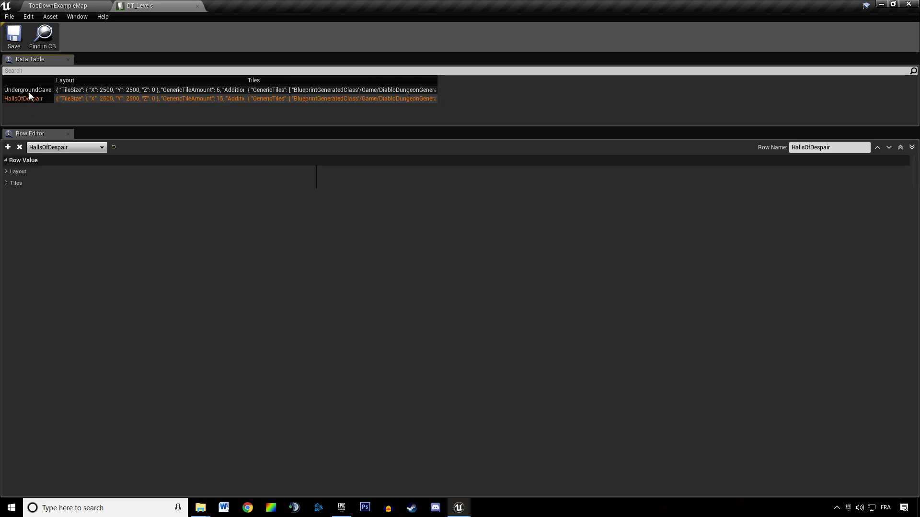
left_click(6, 183)
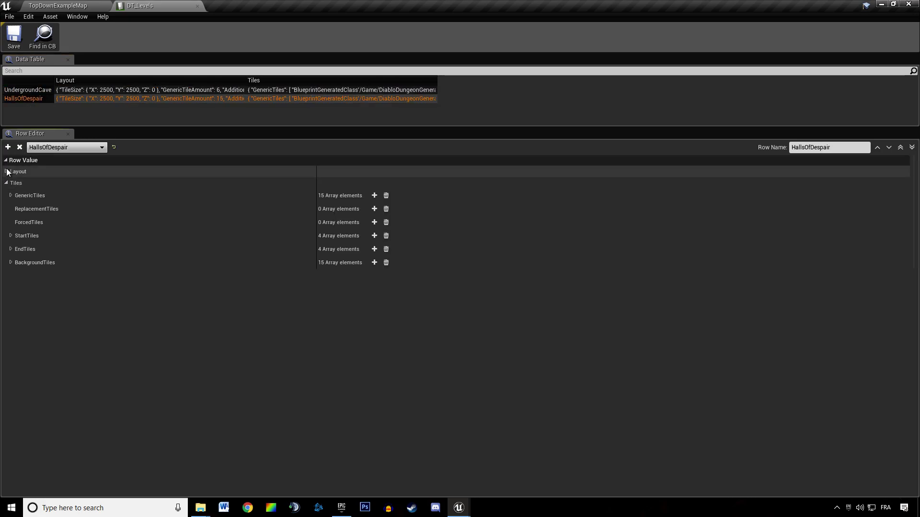
left_click(7, 171)
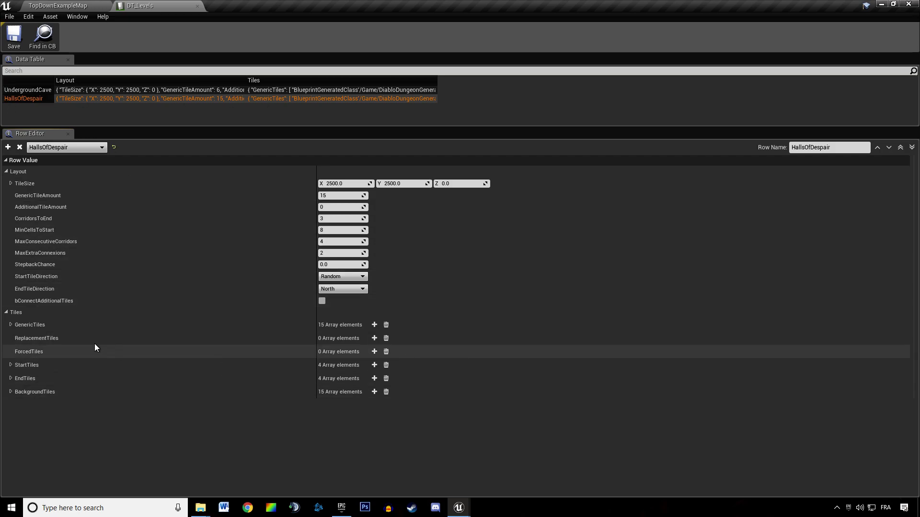
left_click(6, 172)
left_click(6, 183)
left_click(77, 16)
Return to TopDownExampleMap and widen the value column and the details area of BP_LevelGenerator.
left_click(58, 5)
right_click_drag(465, 181, 458, 248)
right_click_drag(429, 221, 434, 261)
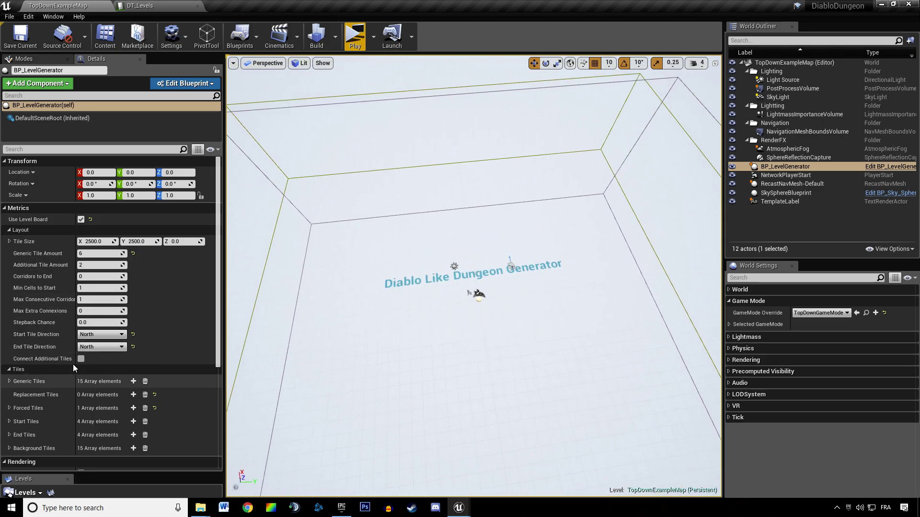
mouse_move(76, 298)
left_mouse_down()
mouse_move(97, 298)
mouse_move(85, 298)
left_mouse_up()
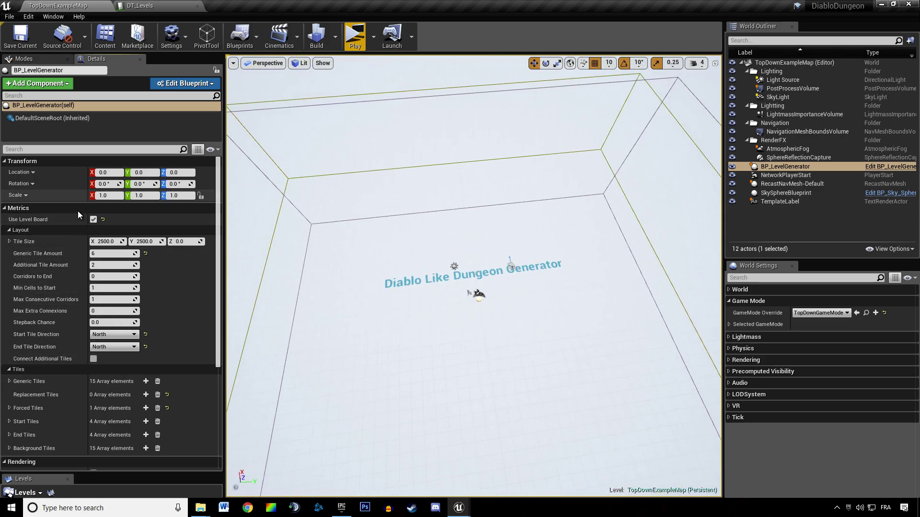
left_click_drag(222, 283, 253, 280)
Examine the Tiles arrays of the HallsOfDespair row in DT_Levels.
left_click(139, 5)
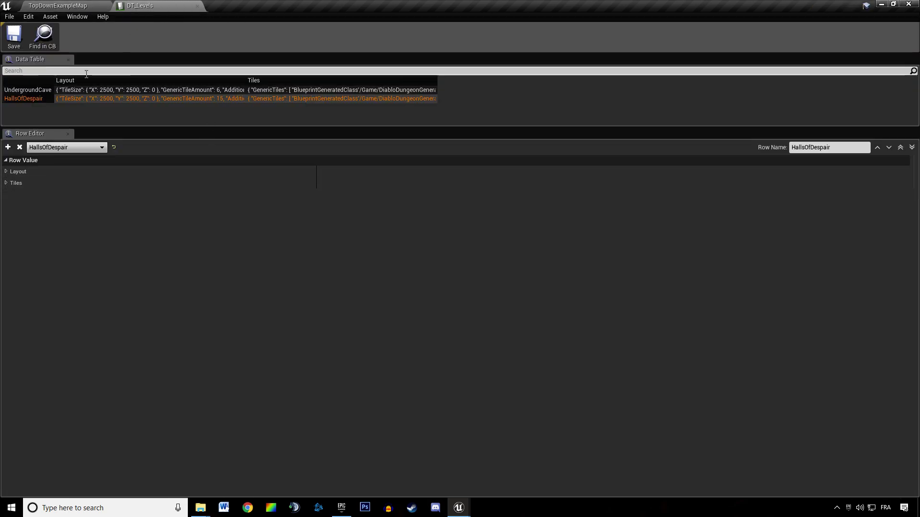
left_click(33, 98)
left_click(6, 182)
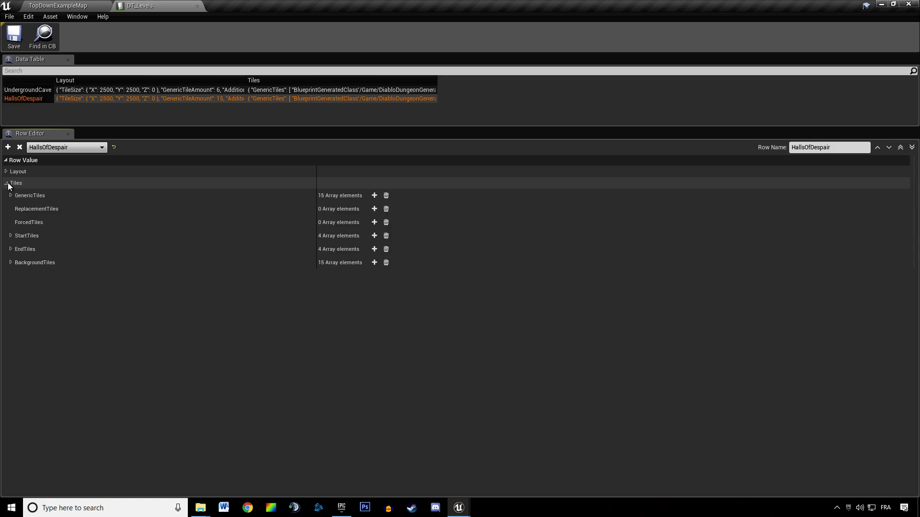
left_click(6, 171)
left_click(7, 172)
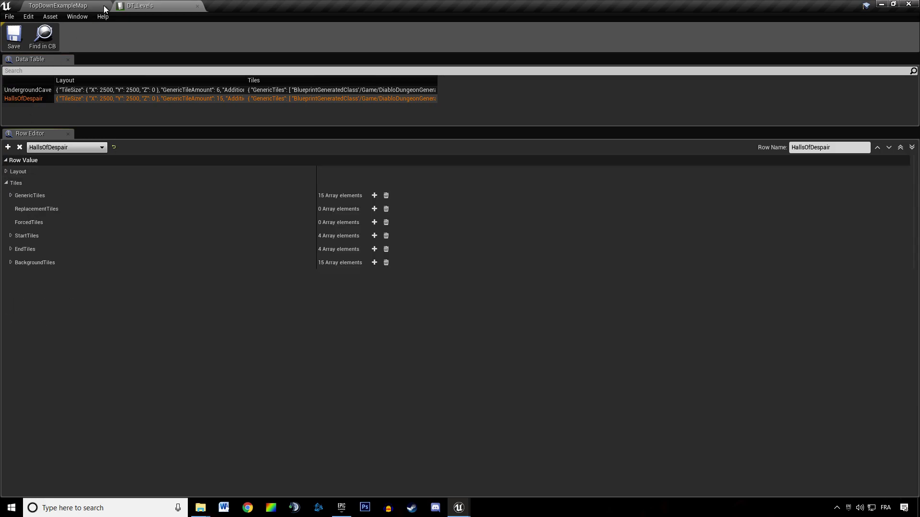
Turn off Use Level Board on BP_LevelGenerator in TopDownExampleMap and save the map.
left_click(87, 6)
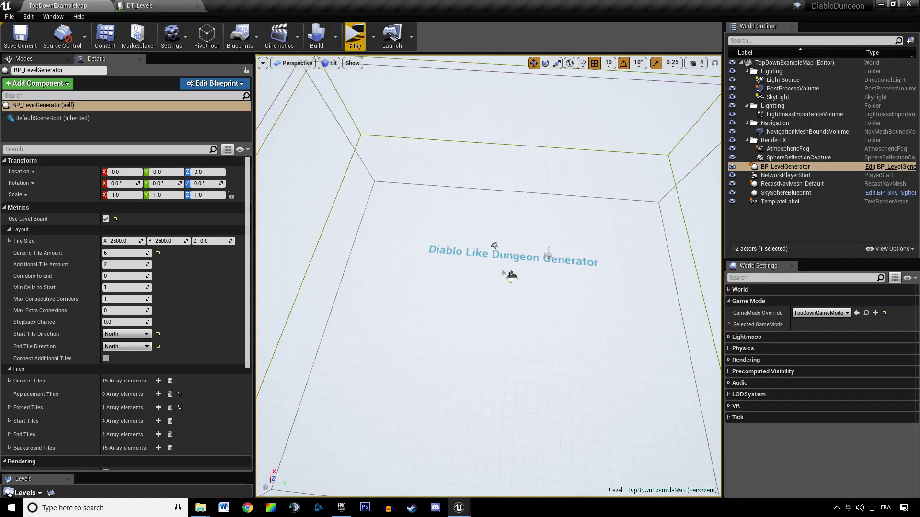
right_click_drag(479, 240, 441, 214)
key("ctrl+s")
scroll(456, 212, "up", 6)
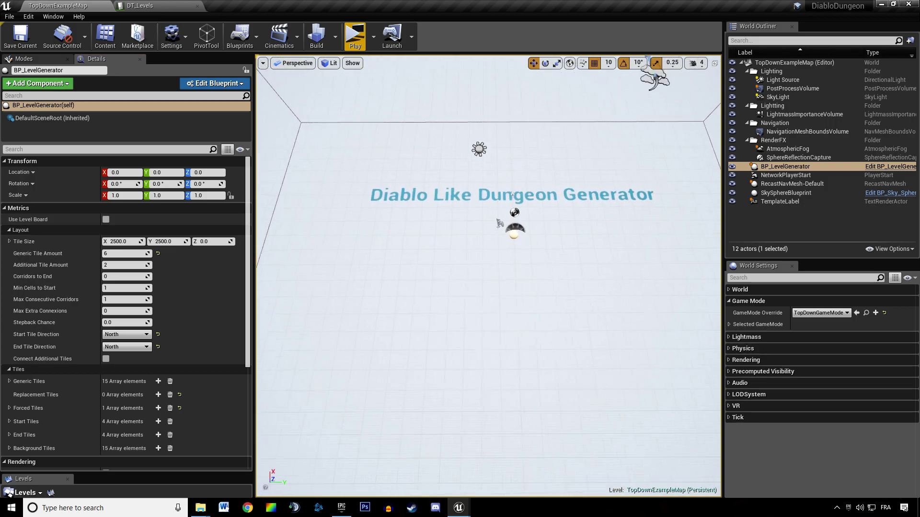
Set the Generic Tile Amount of BP_LevelGenerator to 10.
scroll(152, 255, "down", 1)
left_click(115, 239)
type("10")
key("Return")
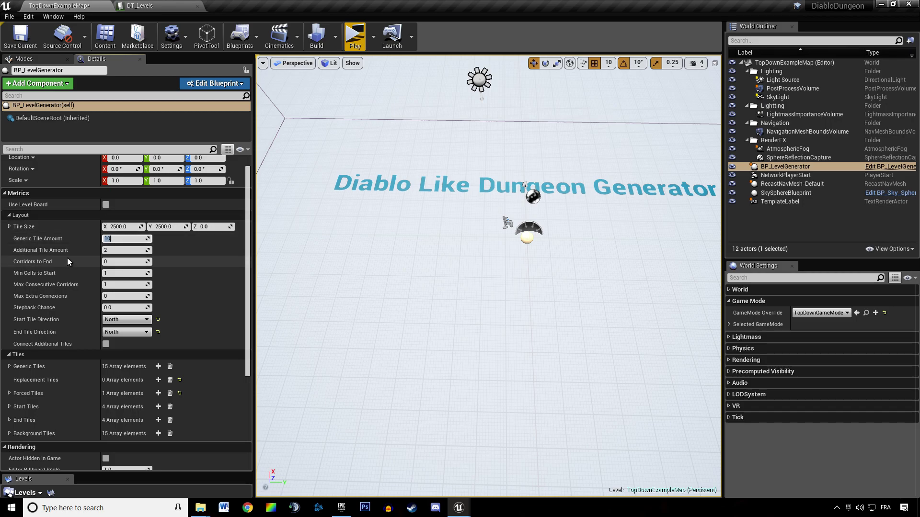
Set Additional Tile Amount to 0, Generic Tile Amount to 13 and Corridors to End to 1 on BP_LevelGenerator.
left_click(104, 250)
type("0")
key("shift+Tab")
type("13")
key("Return")
left_click_drag(108, 259, 107, 258)
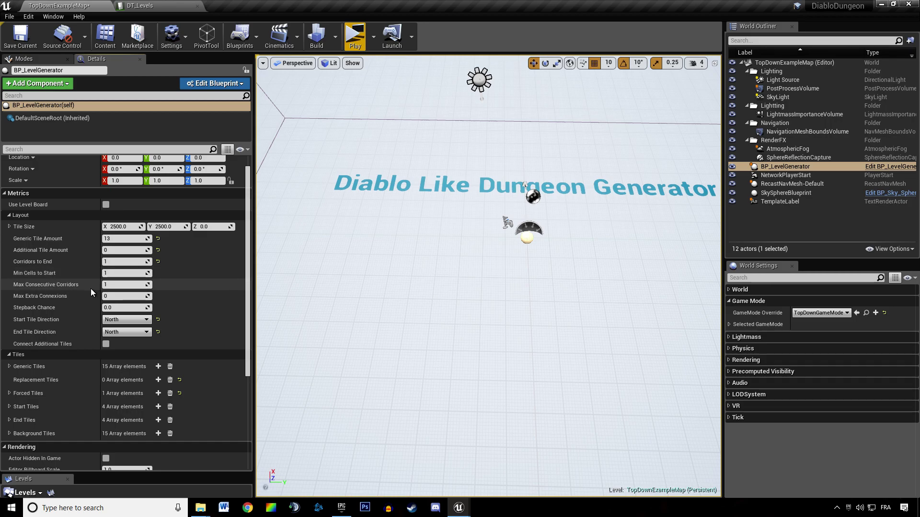
Set Max Consecutive Corridors to 3 and Stepback Chance to 30 on BP_LevelGenerator.
left_click(123, 285)
type("3")
key("Return")
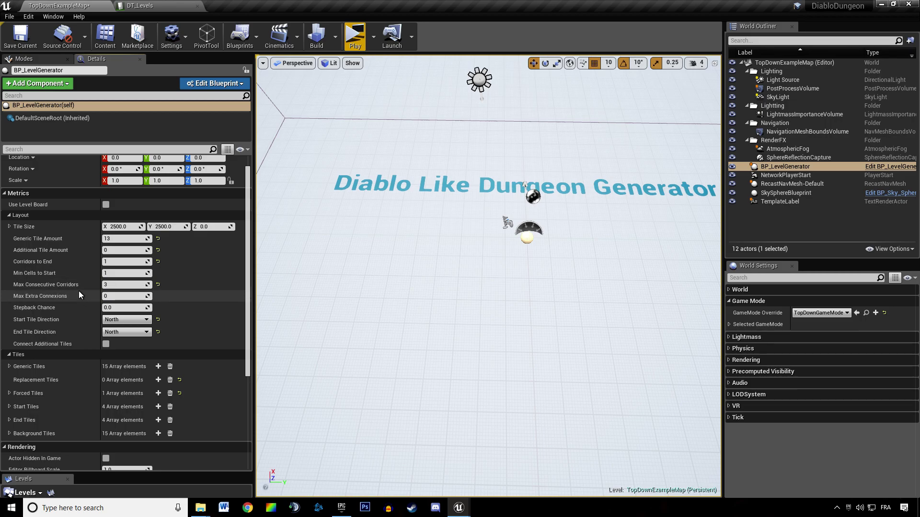
left_click(123, 308)
type("30")
key("Return")
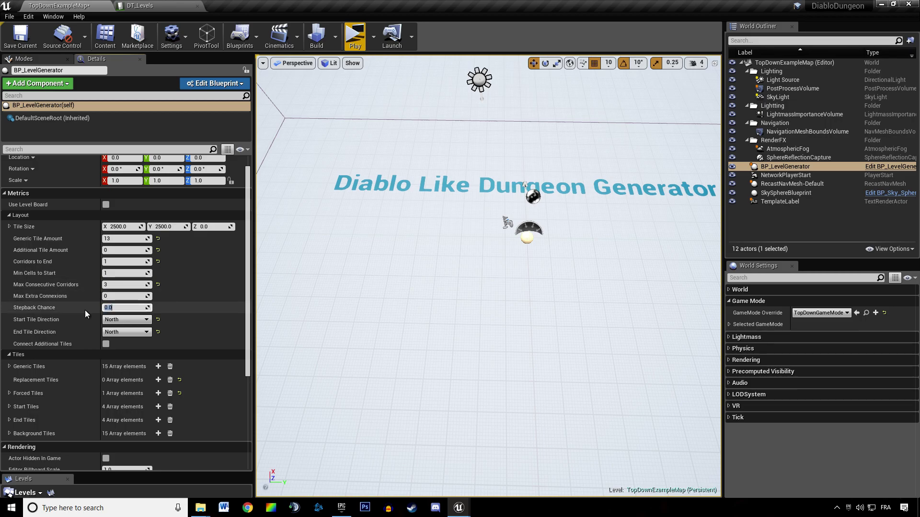
Set the Start Tile Direction of BP_LevelGenerator to South.
left_click(120, 319)
left_click(117, 354)
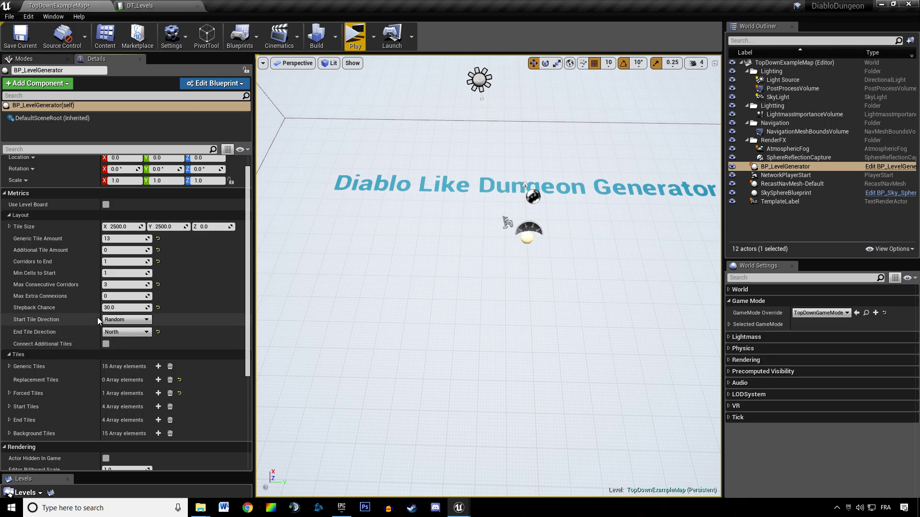
left_click(126, 332)
left_click(64, 330)
left_click(125, 320)
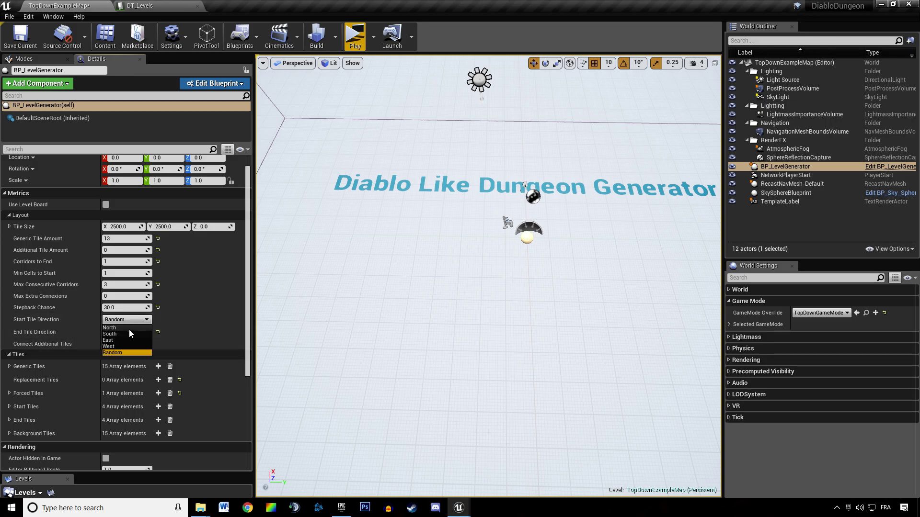
left_click(123, 335)
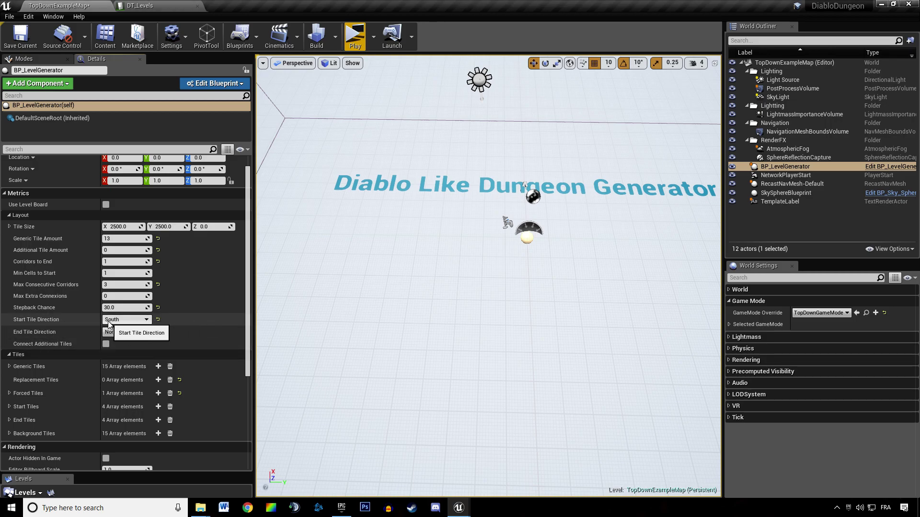
left_click(116, 323)
left_click(114, 333)
left_click(113, 332)
left_click(59, 336)
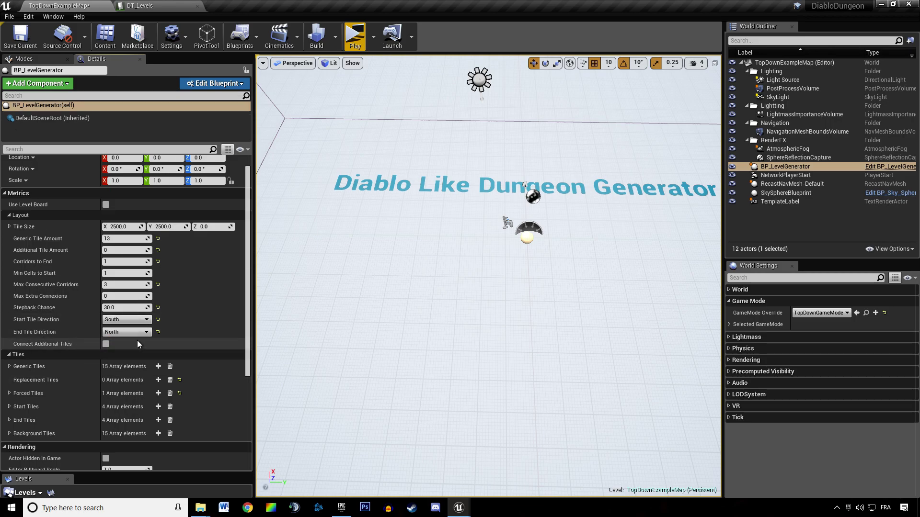
Empty the Forced Tiles array of BP_LevelGenerator and save the map.
left_click(170, 393)
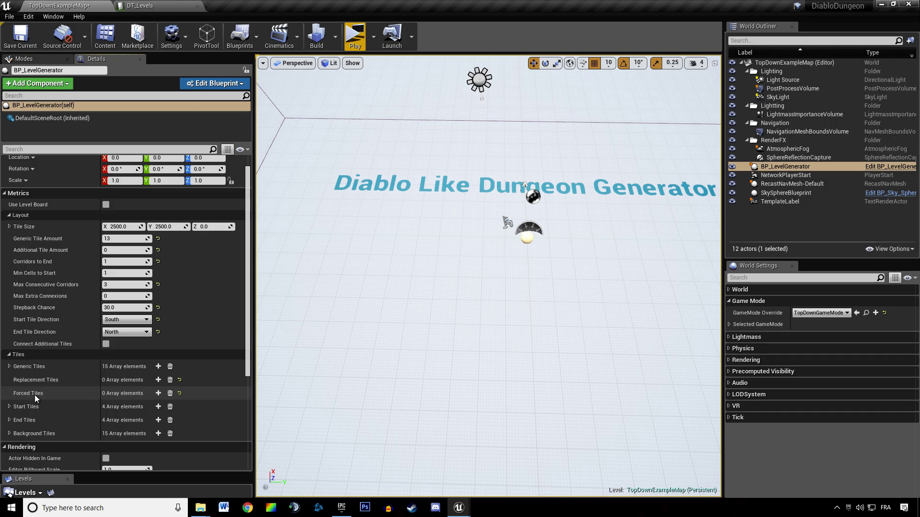
key("ctrl+s")
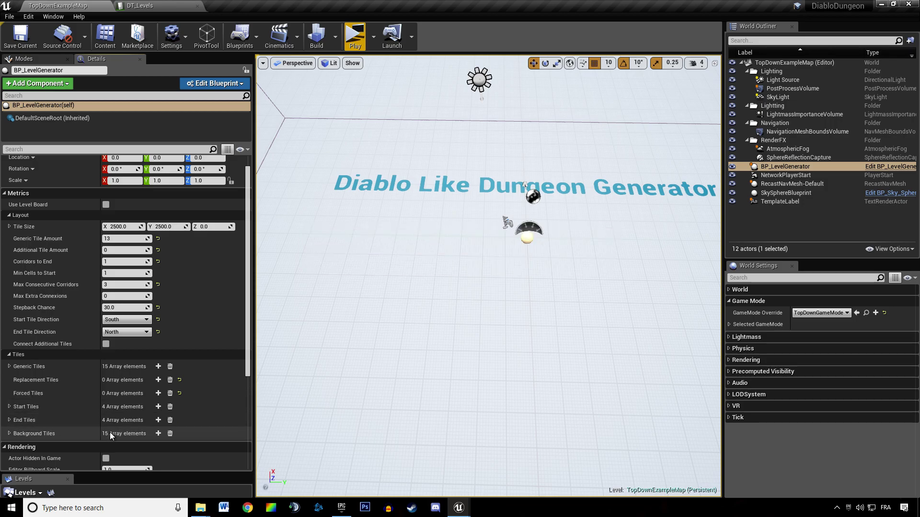
Test-play the map and regenerate the dungeon repeatedly to examine the varied layouts, and end the preview.
left_click(354, 38)
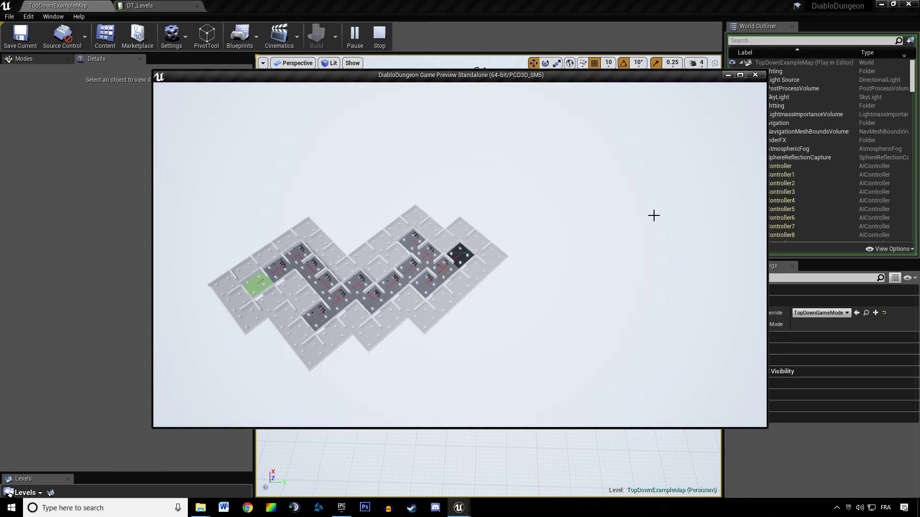
key("space")
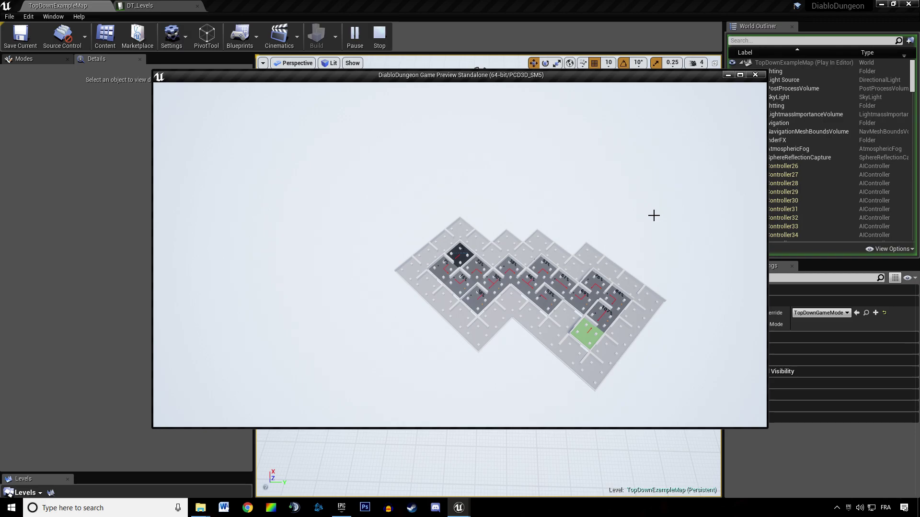
key("space")
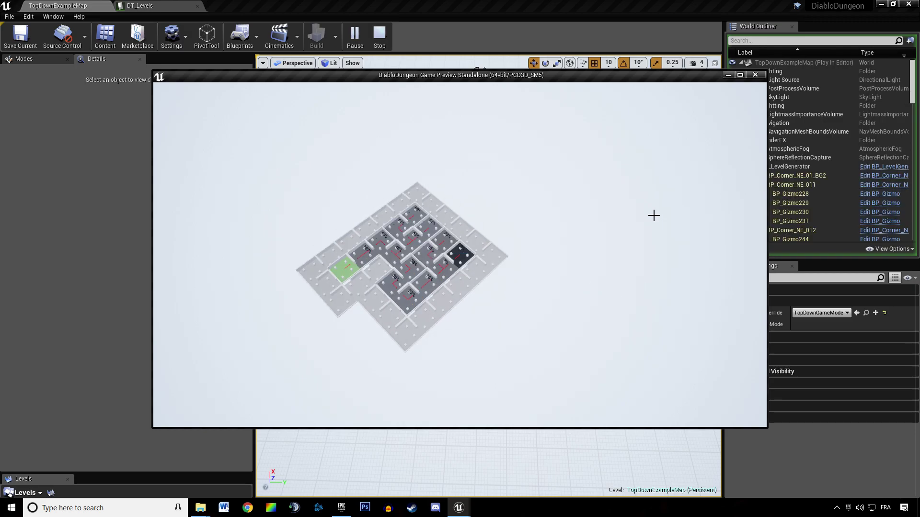
key("space")
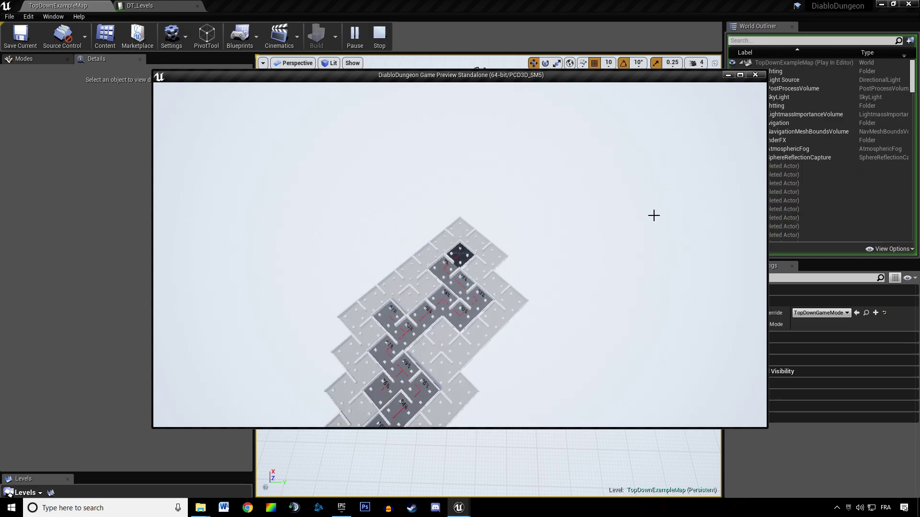
key("space")
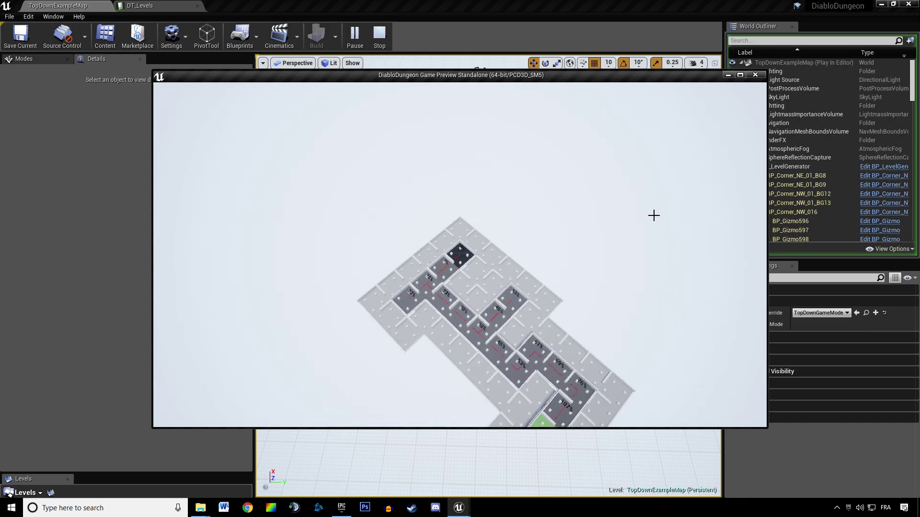
key("space")
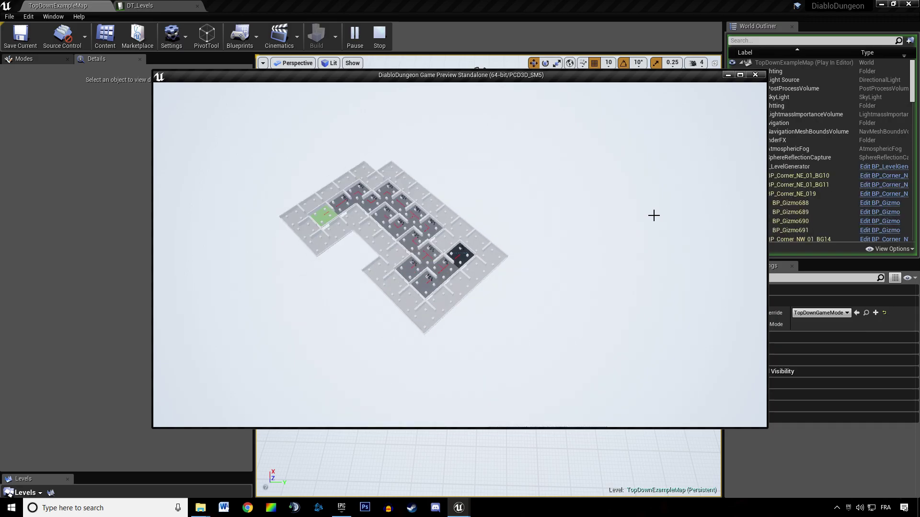
key("space")
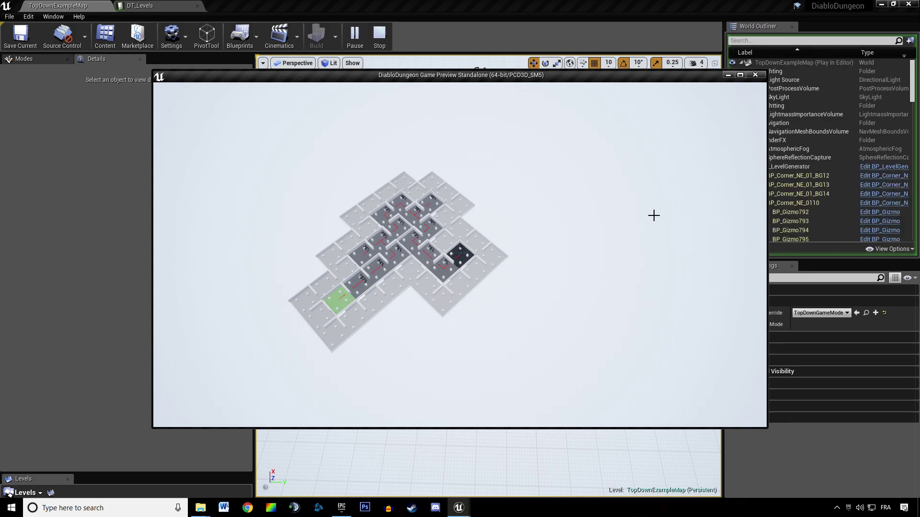
key("space")
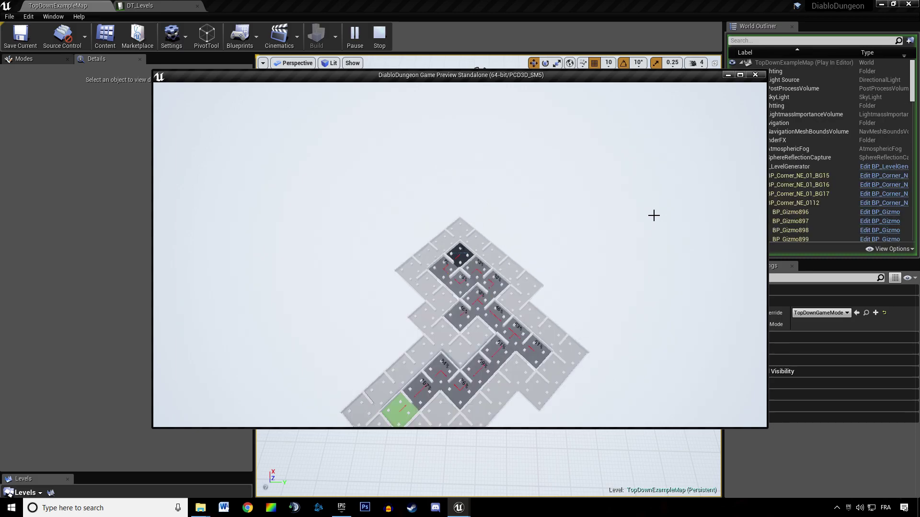
key("space")
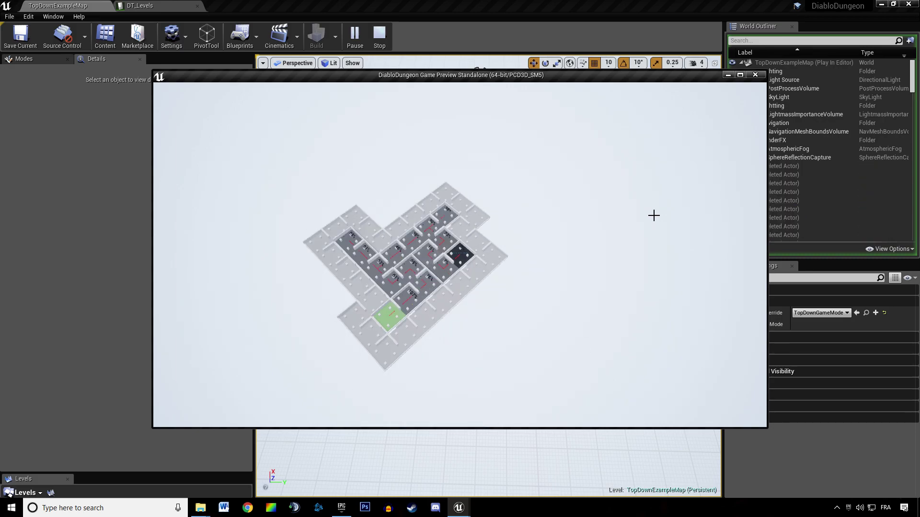
key("space")
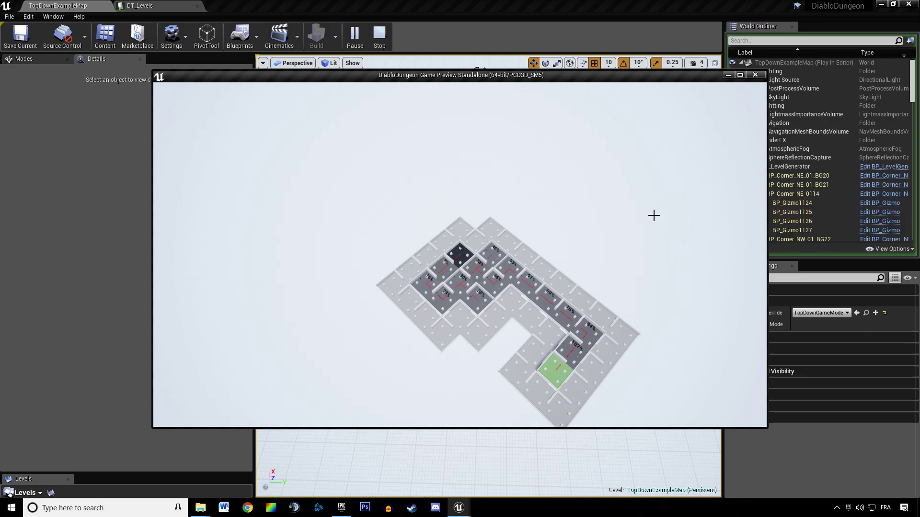
key("space")
key("space")
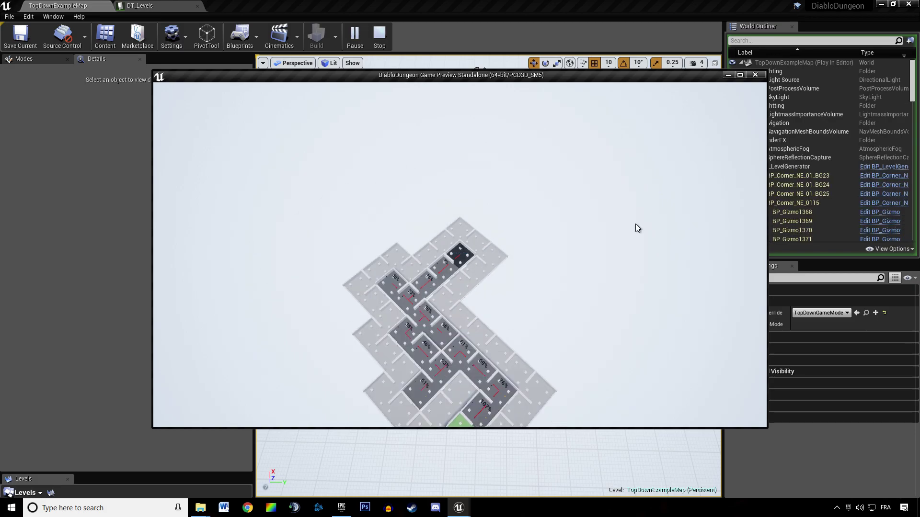
key("Escape")
Set AdditionalTileAmount to 4 in the HallsOfDespair row of DT_Levels, save the table and briefly test-play the map.
left_click(144, 5)
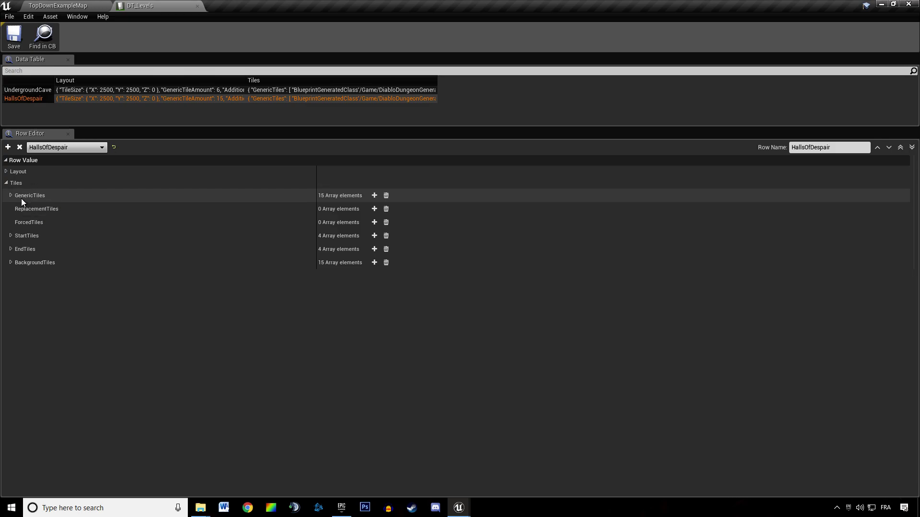
left_click(6, 172)
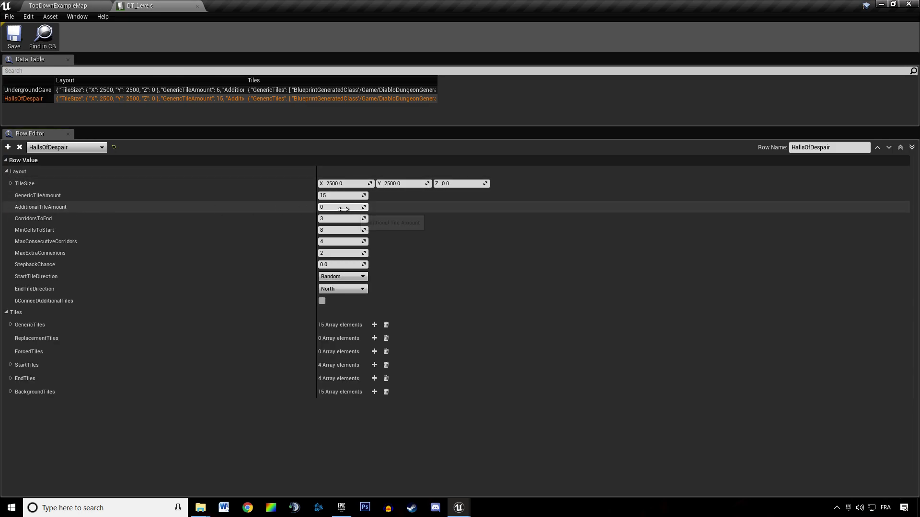
left_click_drag(338, 209, 354, 208)
left_click(14, 36)
left_click(57, 5)
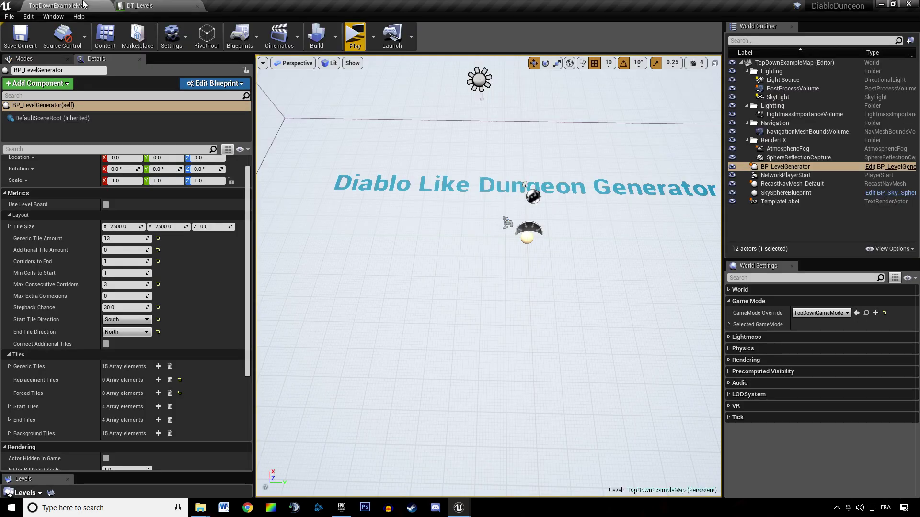
left_click(349, 41)
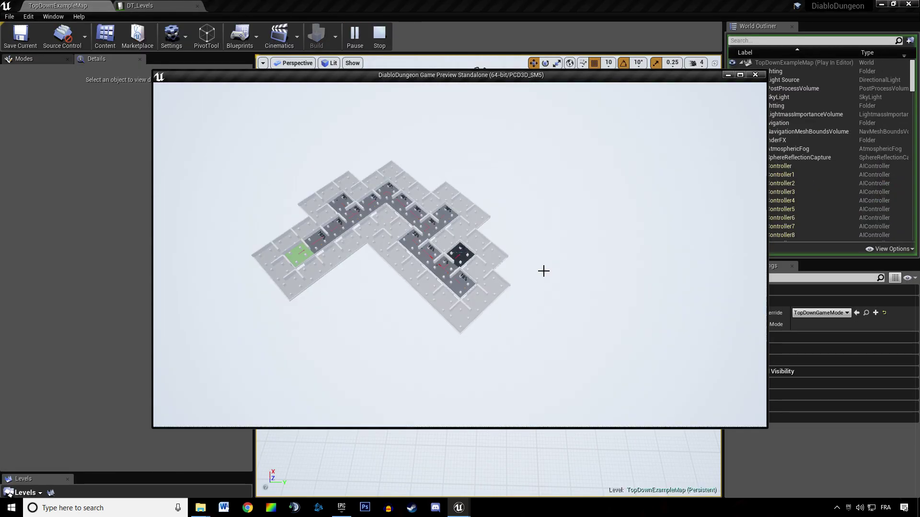
key("Escape")
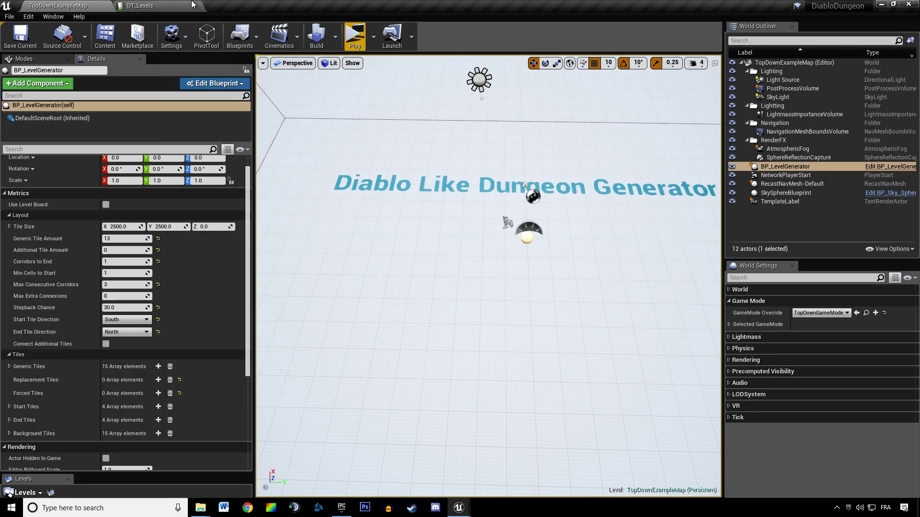
Set Additional Tile Amount to 4 on BP_LevelGenerator and preview the generated dungeon.
left_click(194, 5)
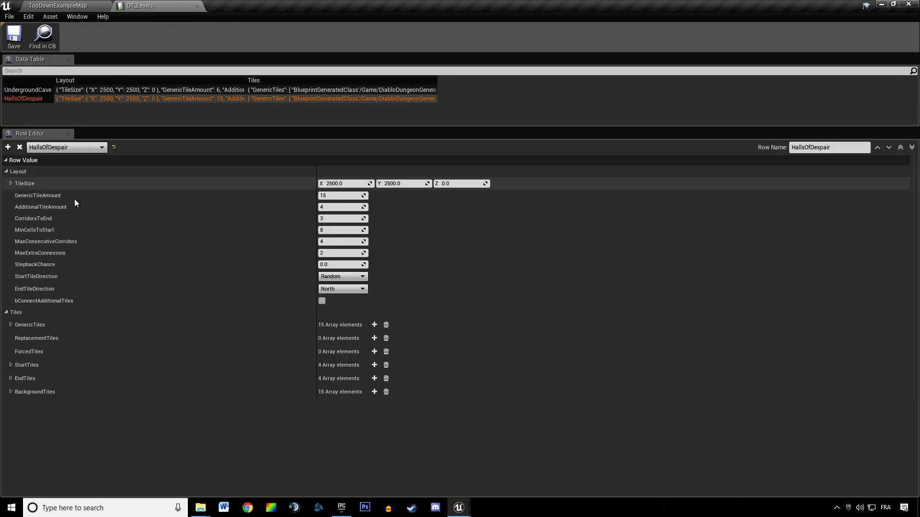
left_click(83, 4)
left_click_drag(121, 249, 137, 249)
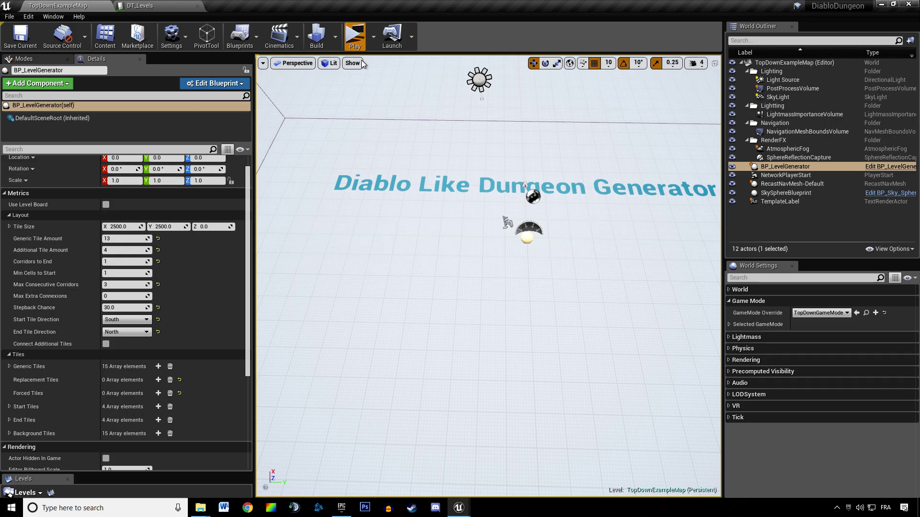
left_click(359, 46)
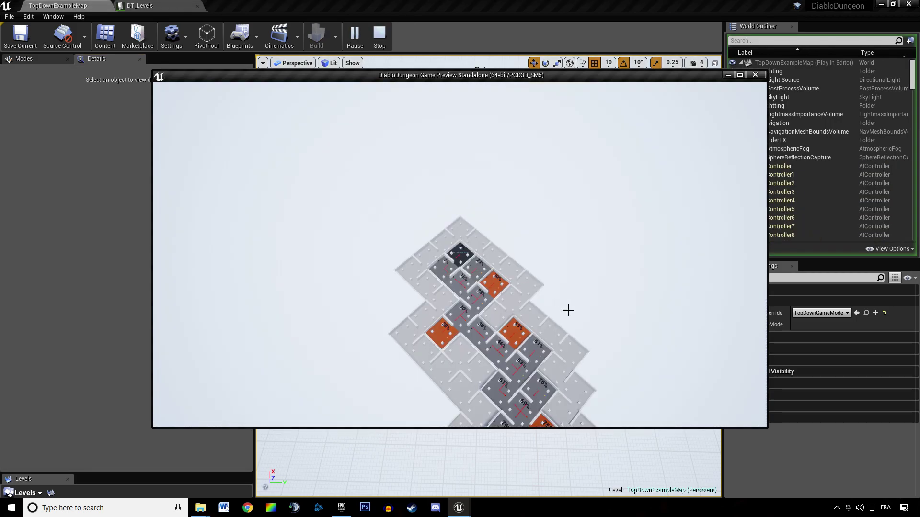
left_click(739, 74)
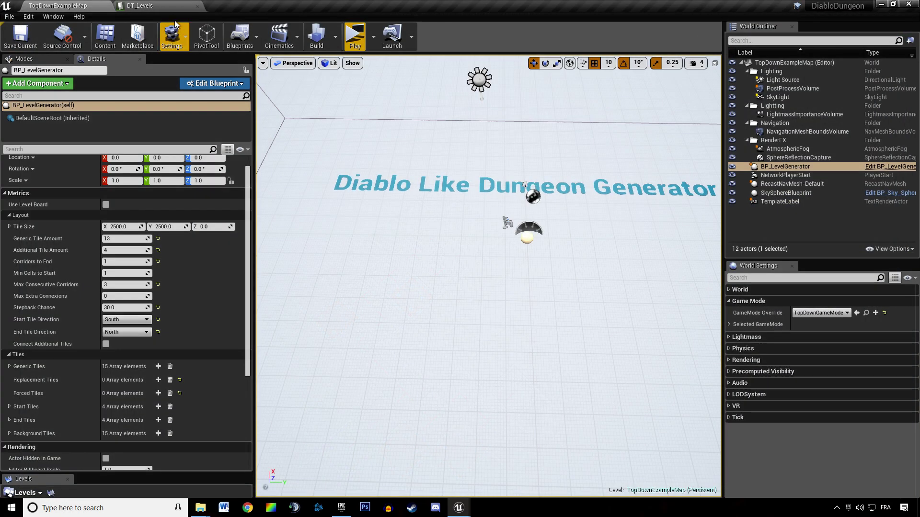
Set Min Cells to Start to 7 on BP_LevelGenerator, save the map and test-play the dungeon generation.
left_click(144, 6)
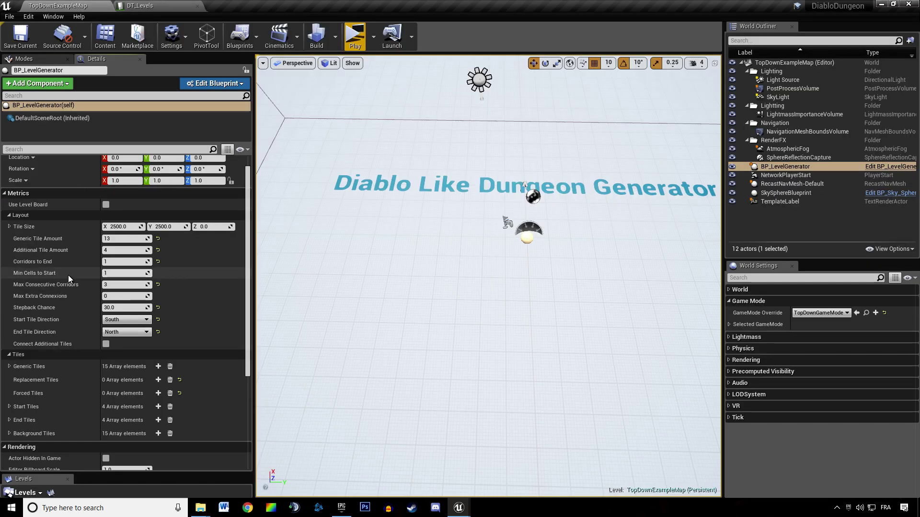
left_click(110, 272)
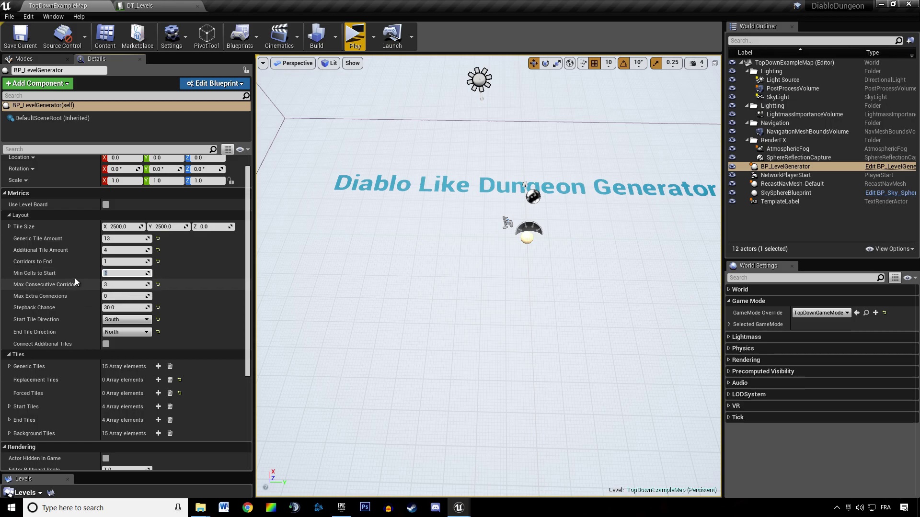
type("7")
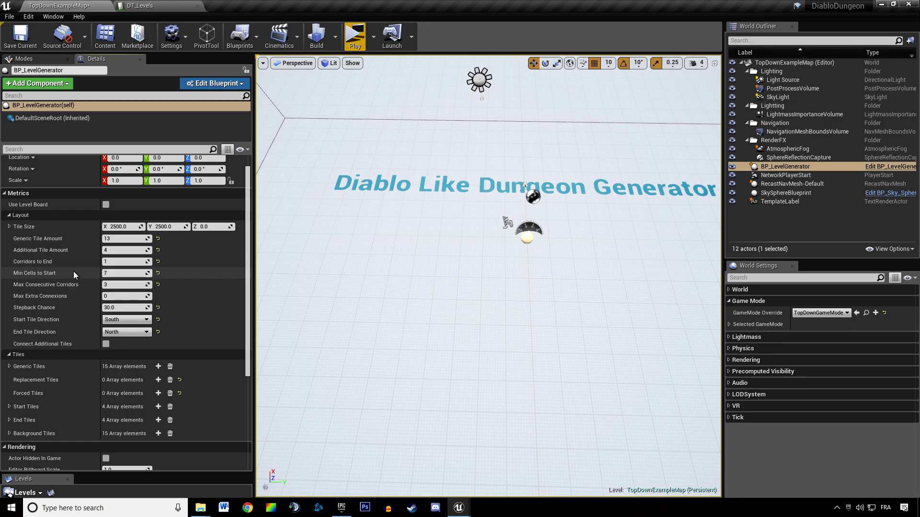
key("Return")
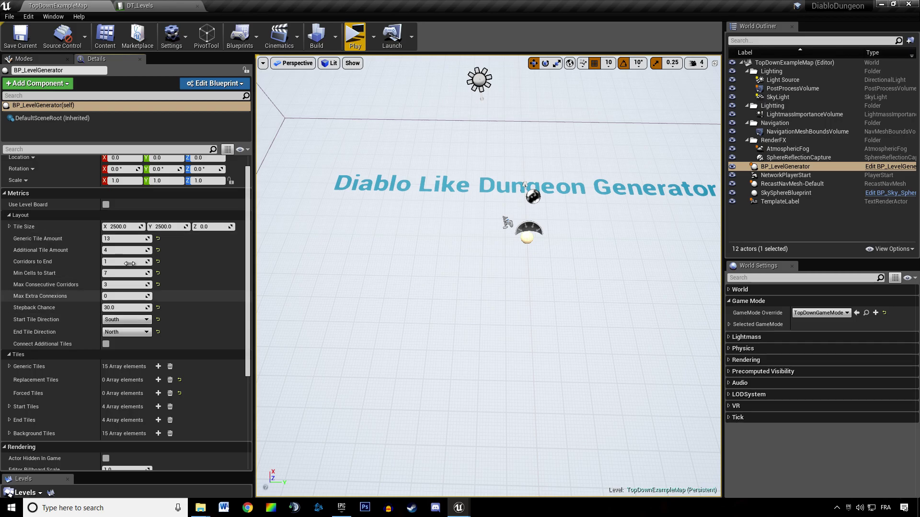
key("alt+p")
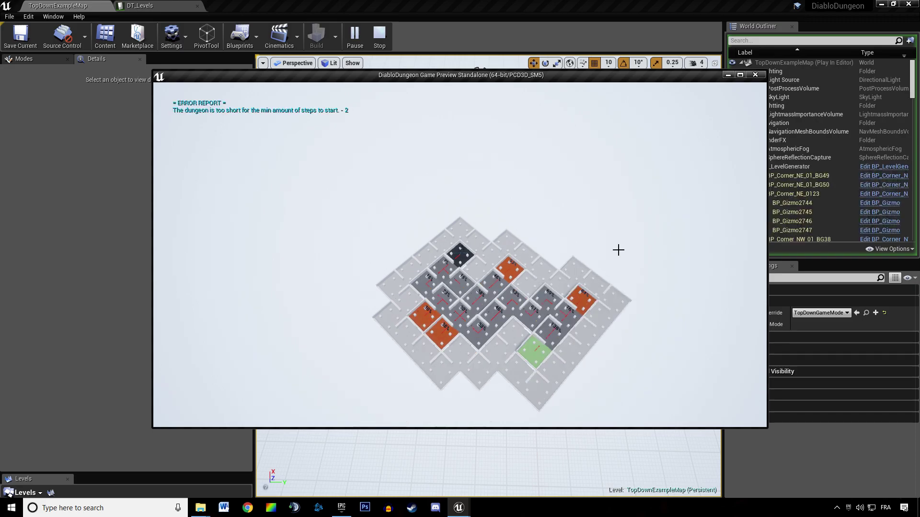
key("Escape")
Float DT_Levels in its own window over the viewport, enlarging the window and its data table area until both rows show.
right_click_drag(454, 211, 389, 155)
left_click(184, 8)
left_click(197, 6)
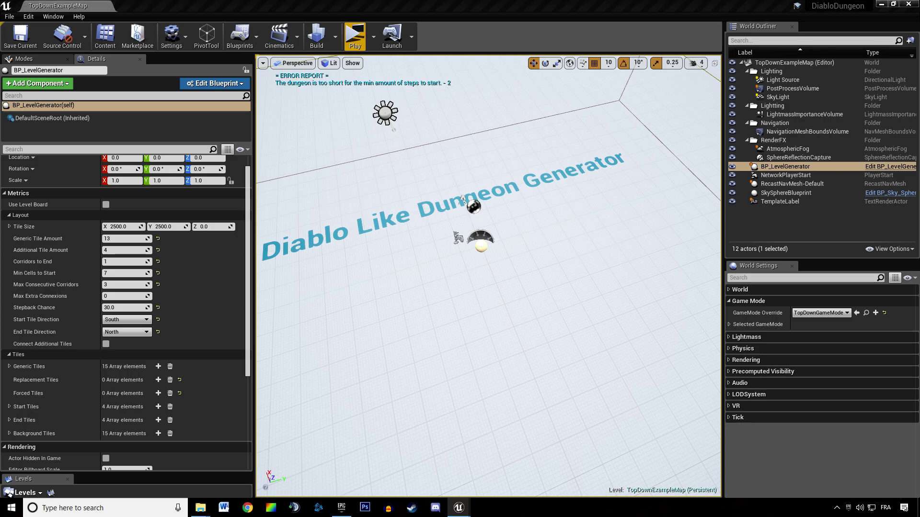
left_click_drag(919, 47, 461, 71)
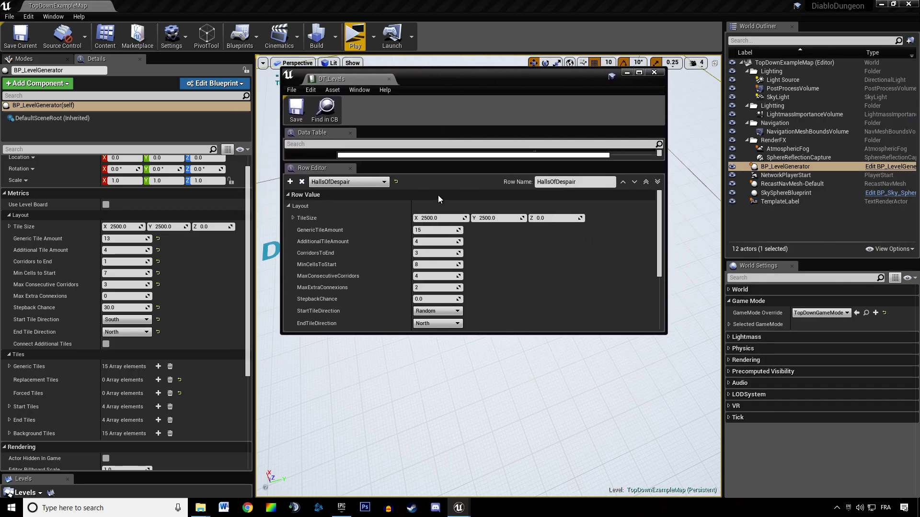
left_click_drag(558, 336, 555, 436)
left_click_drag(458, 77, 444, 49)
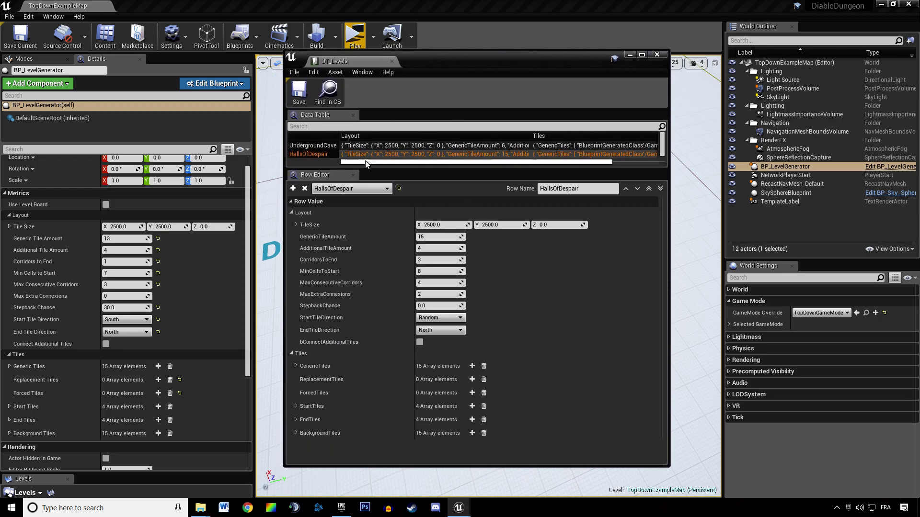
left_click_drag(370, 167, 355, 181)
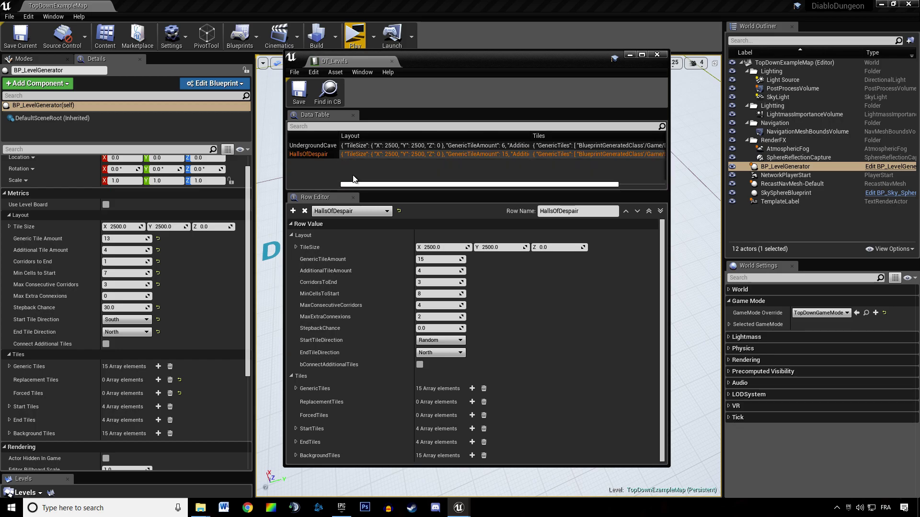
Set GenericTileAmount to 13, CorridorsToEnd to 1 and MinCellsToStart to 7 in the HallsOfDespair row.
left_click(429, 259)
type("13")
key("Return")
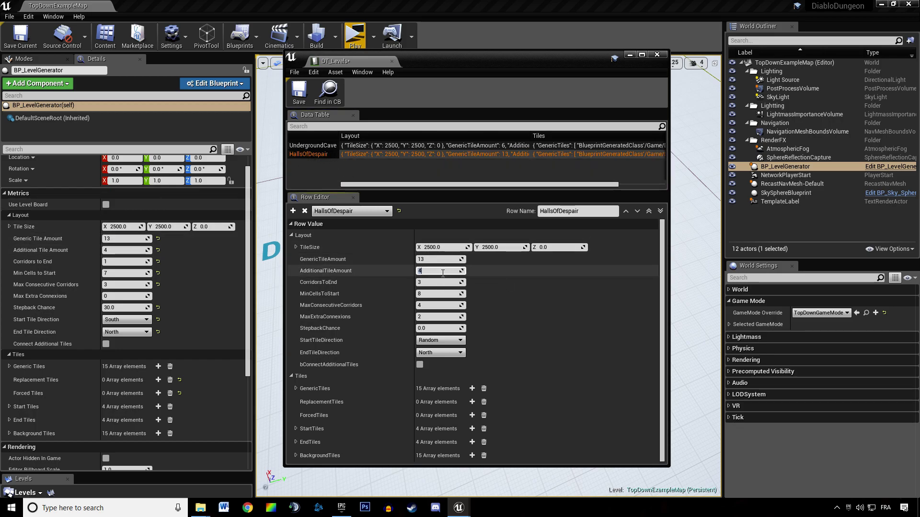
left_click(440, 283)
left_click(439, 295)
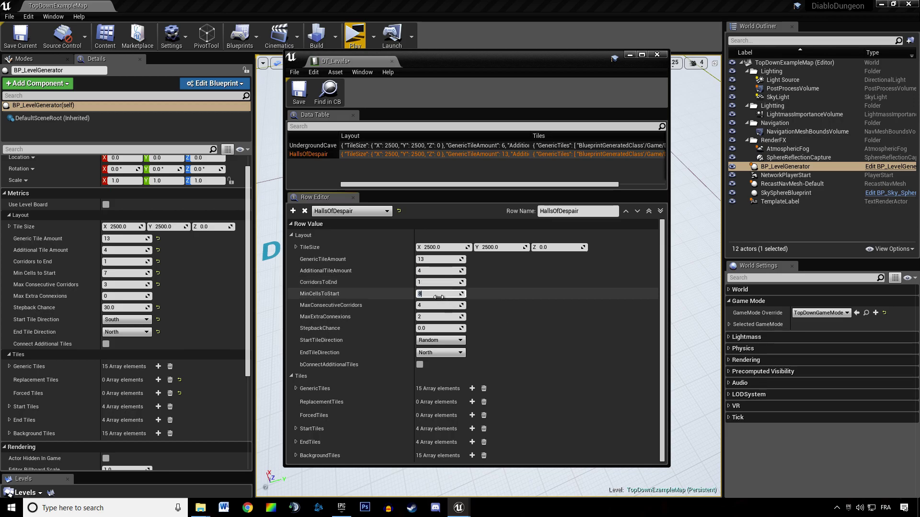
type("7")
Set MaxConsecutiveCorridors to 3 in the HallsOfDespair row.
left_click(437, 305)
type("3")
key("Return")
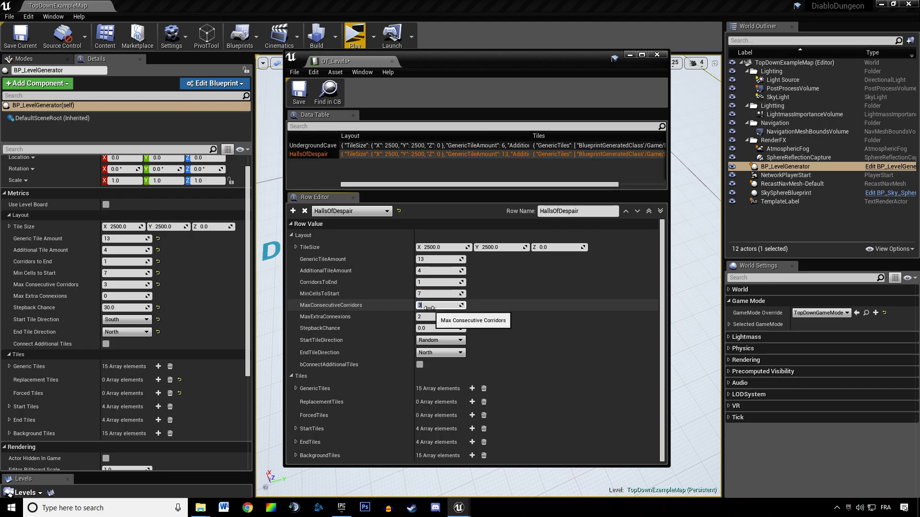
Try 0 for MaxExtraConnexions in the HallsOfDespair row and put it back to 2.
left_click(421, 316)
type("0")
key("Return")
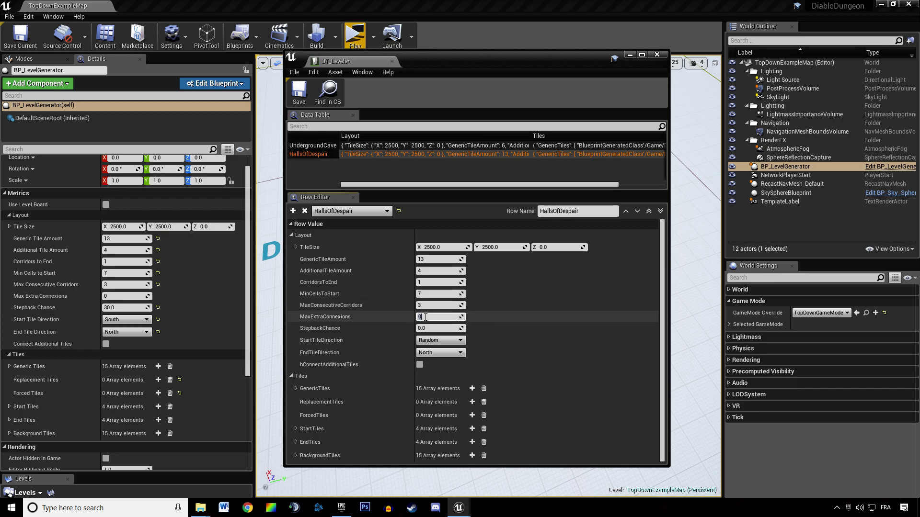
type("2")
key("Return")
Set StepbackChance to 30 in the HallsOfDespair row, save DT_Levels and minimize its window.
left_click(419, 328)
type("30")
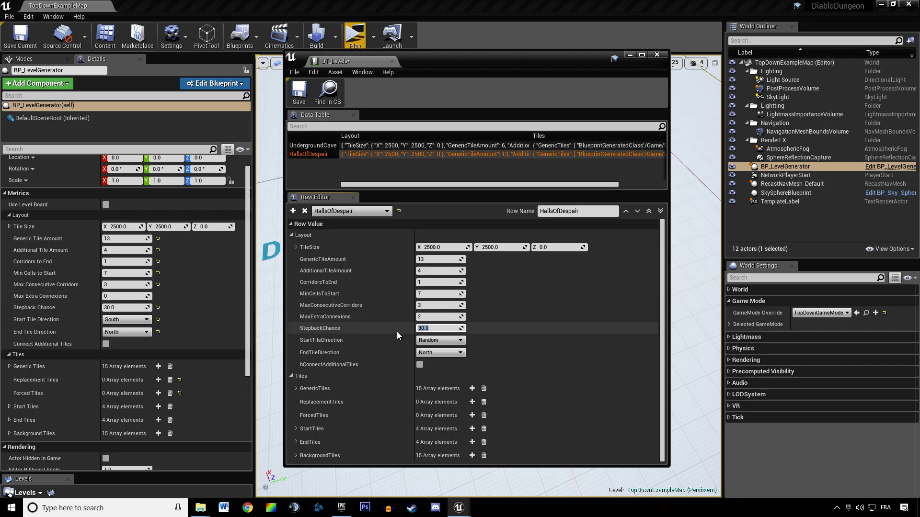
key("Return")
key("ctrl+s")
left_click(630, 54)
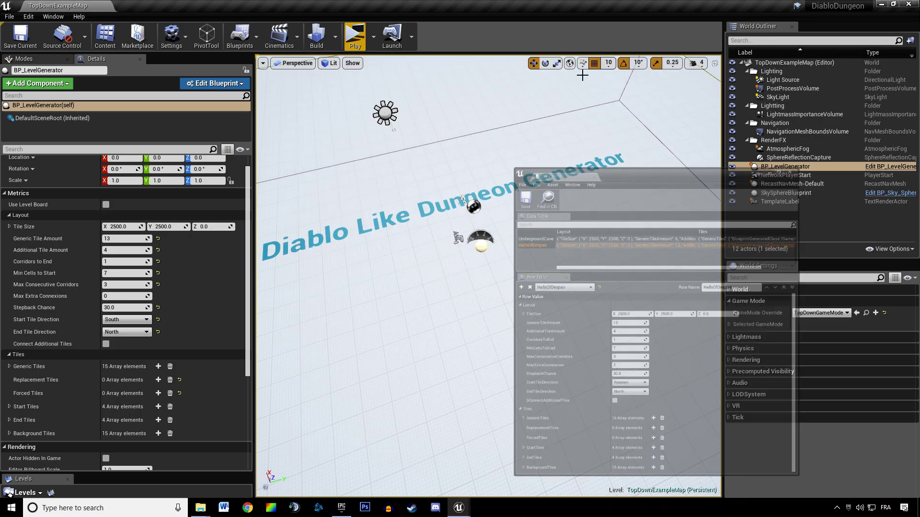
Set BP_LevelGenerator's Max Extra Connexions to 3, save the level and test the dungeon generation in a preview run.
left_click(128, 296)
type("3")
key("Return")
left_click(20, 36)
left_click(355, 36)
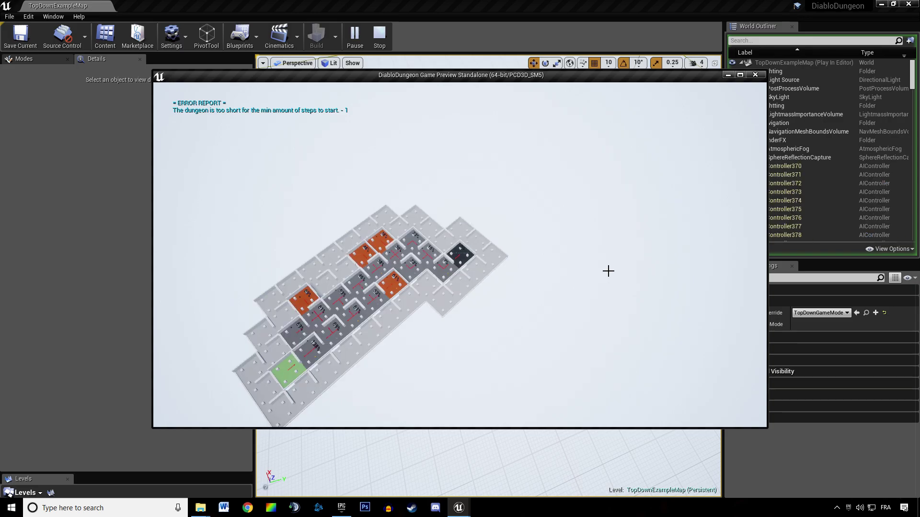
key("Escape")
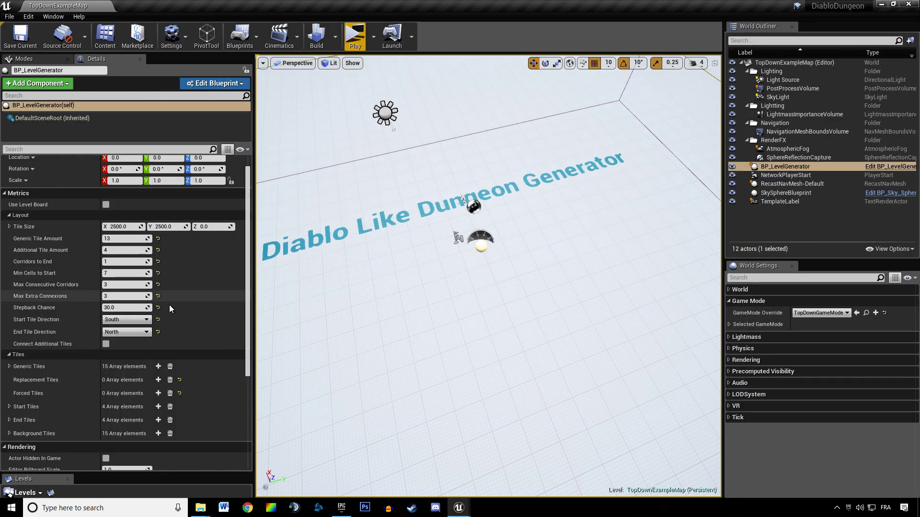
Set BP_LevelGenerator's Max Consecutive Corridors to 2, save the level and start a preview run.
key("Return")
key("ctrl+s")
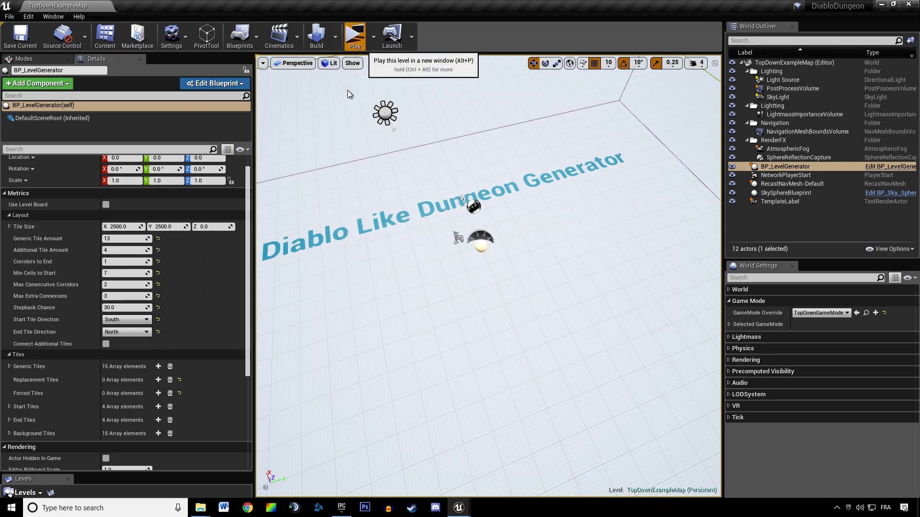
key("alt+p")
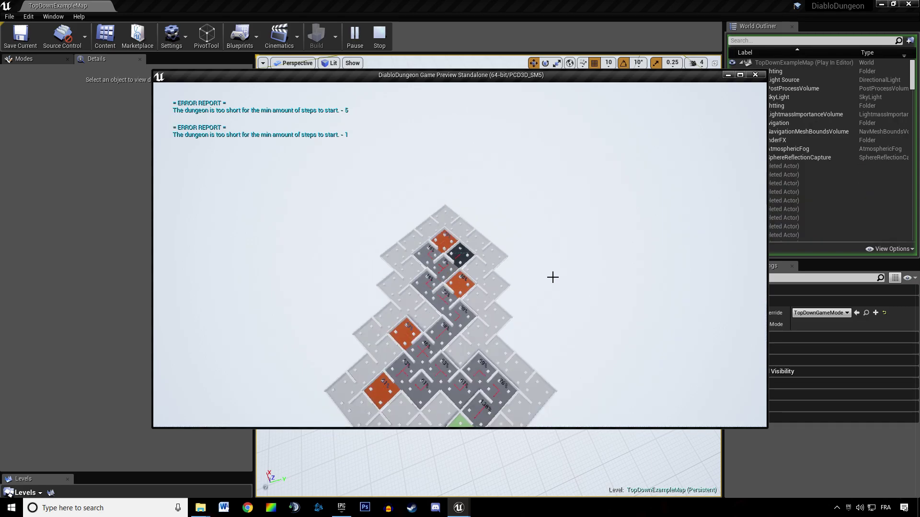
Regenerate the dungeon several times in the running preview to compare the layouts, and end the run.
key("space")
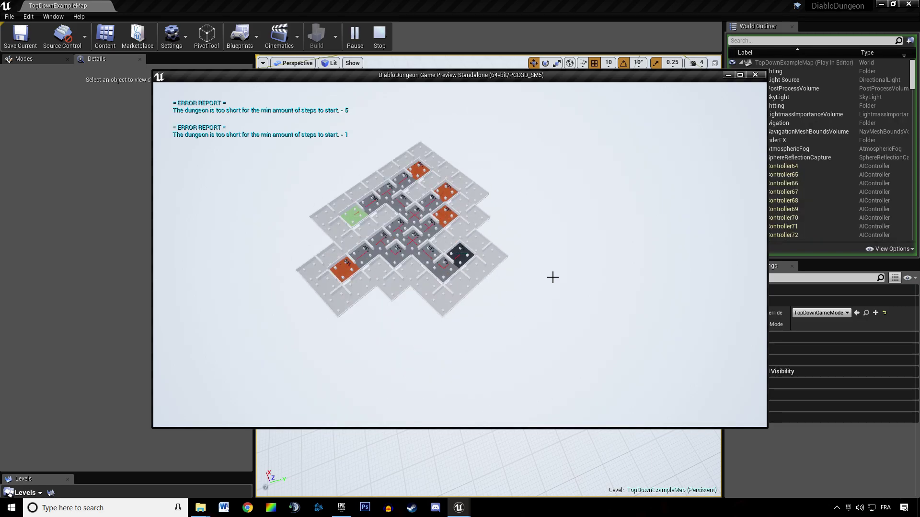
key("space")
key("space")
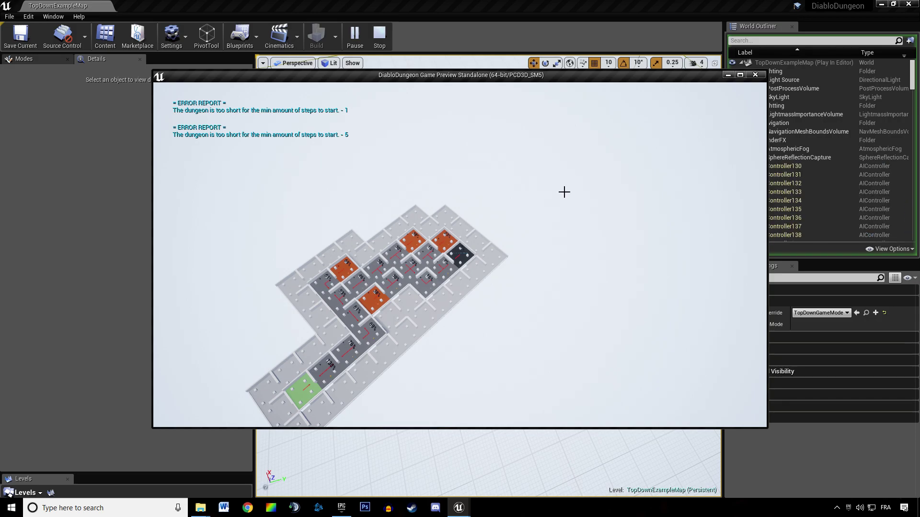
key("space")
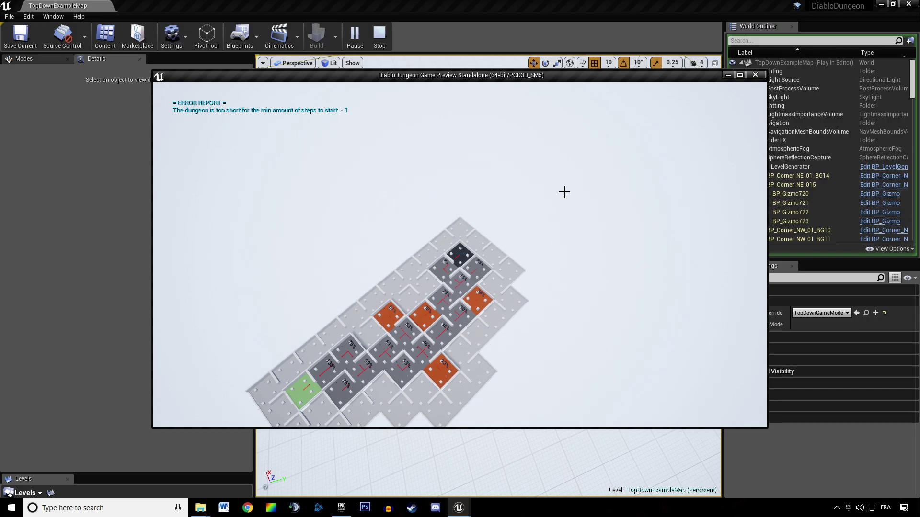
key("space")
key("space")
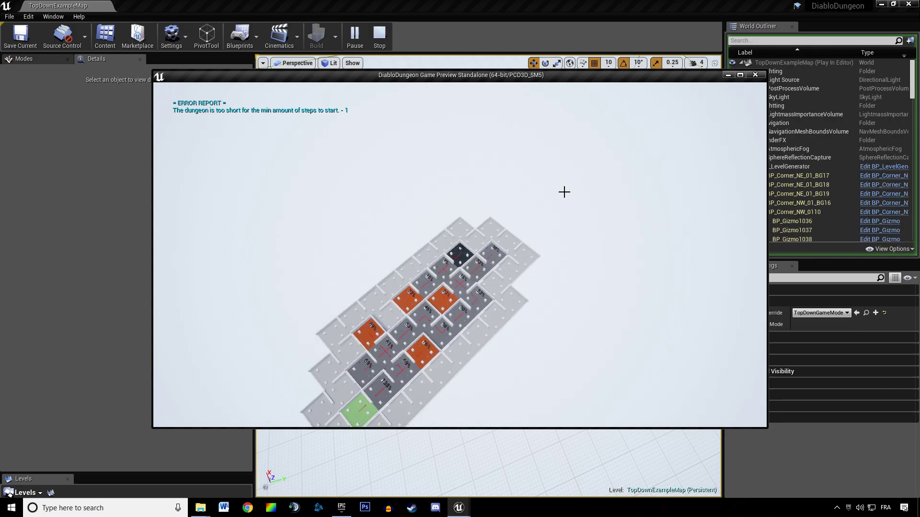
key("space")
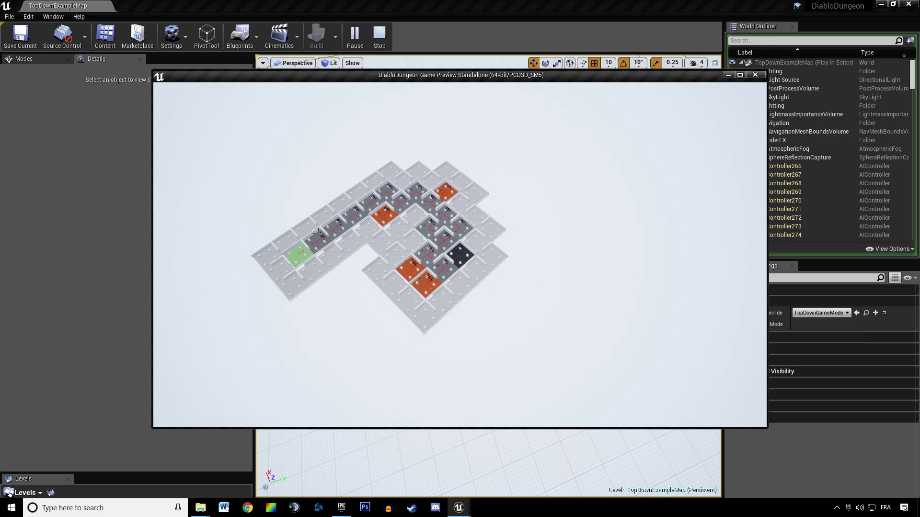
key("Escape")
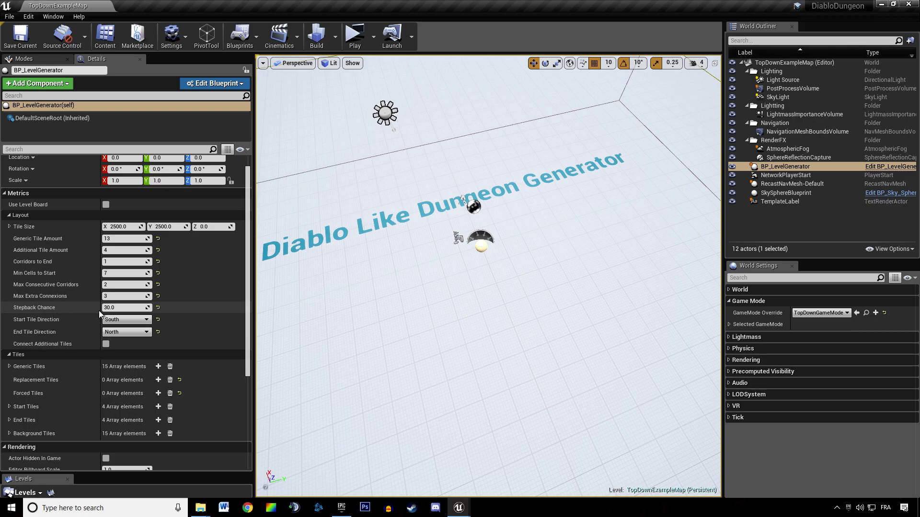
Run another preview with Stepback Chance kept at 30 to examine the generated dungeon.
left_click(119, 308)
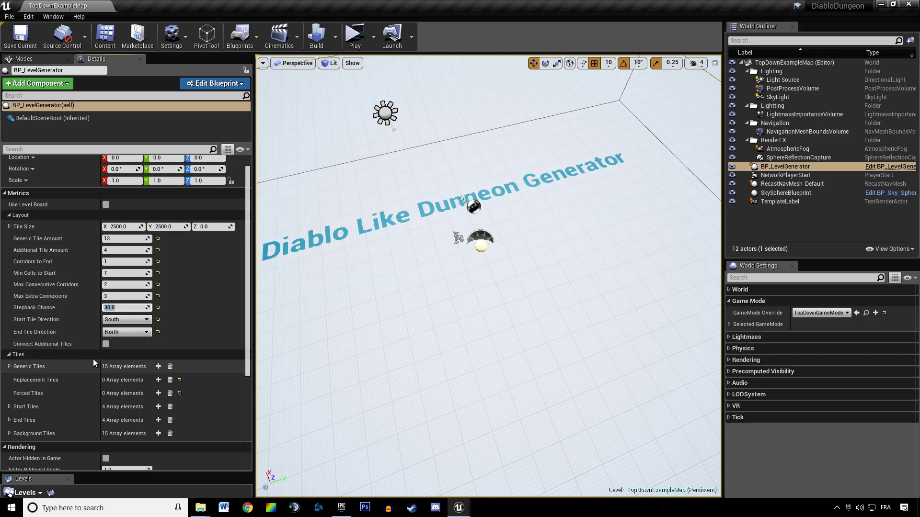
left_click(354, 36)
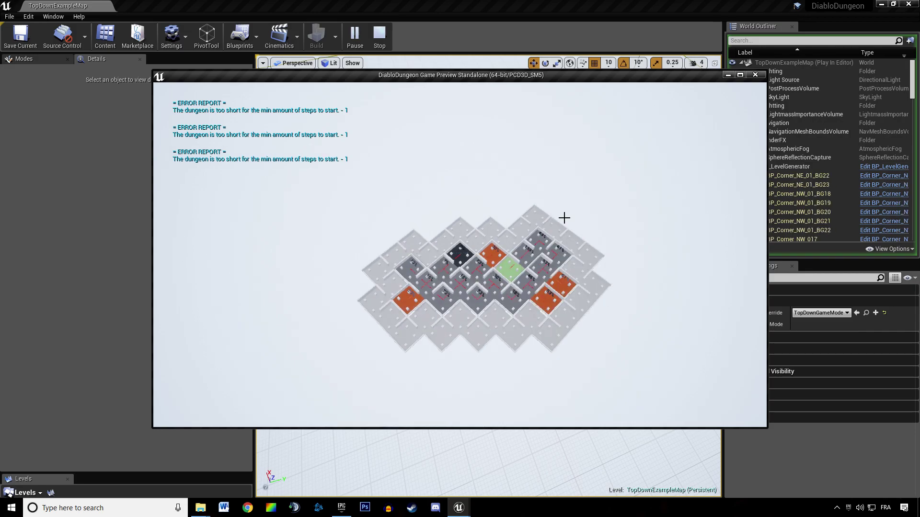
key("Escape")
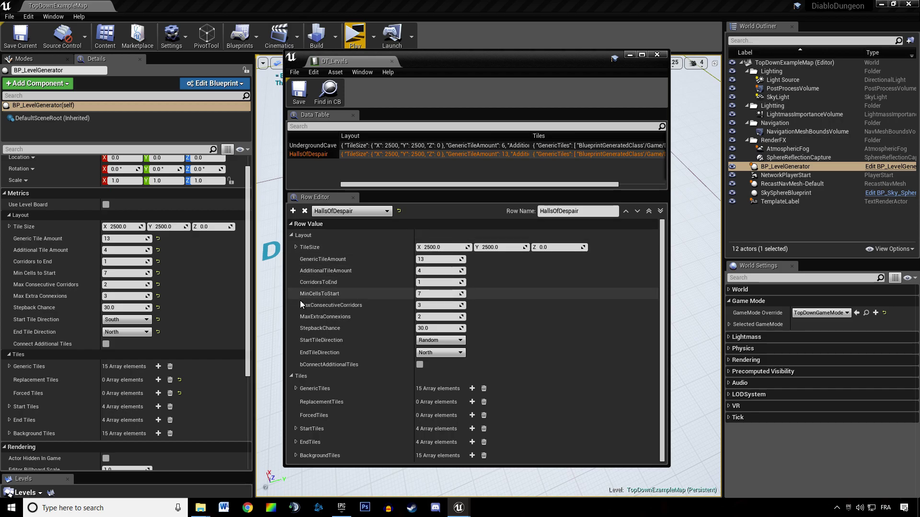
Set MaxConsecutiveCorridors to 2 and MaxExtraConnexions to 3 in the HallsOfDespair row of DT_Levels.
left_click(432, 306)
type("2")
key("Return")
left_click(430, 317)
type("3")
left_click(372, 314)
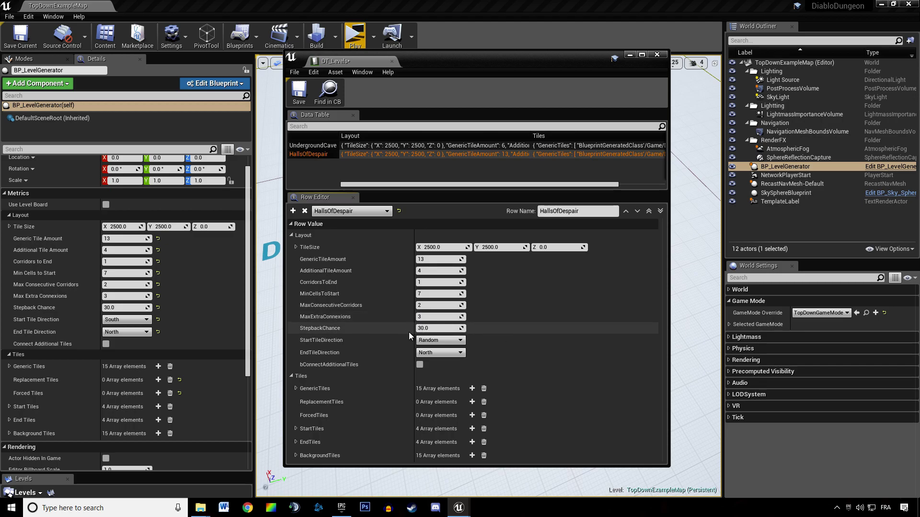
Set StartTileDirection to South in the HallsOfDespair row, keep EndTileDirection at North, and save and close DT_Levels.
left_click(440, 341)
left_click(432, 355)
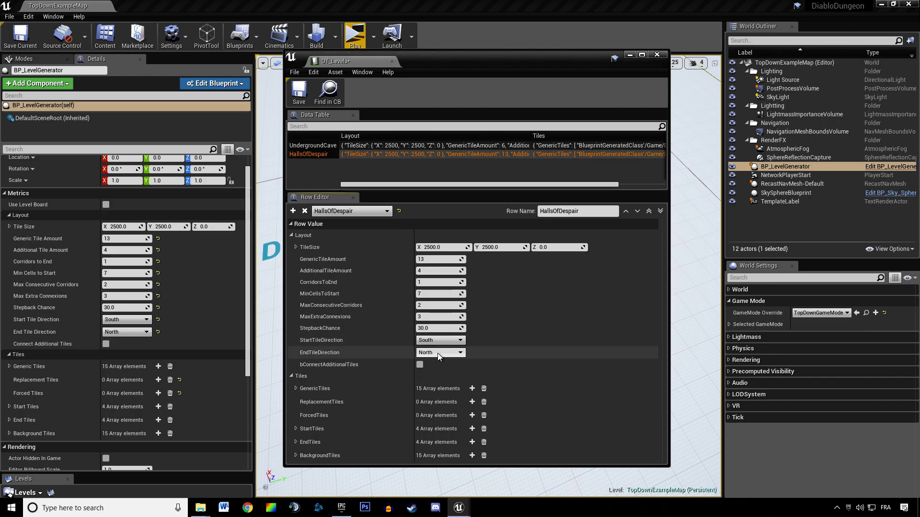
left_click(438, 353)
left_click(431, 362)
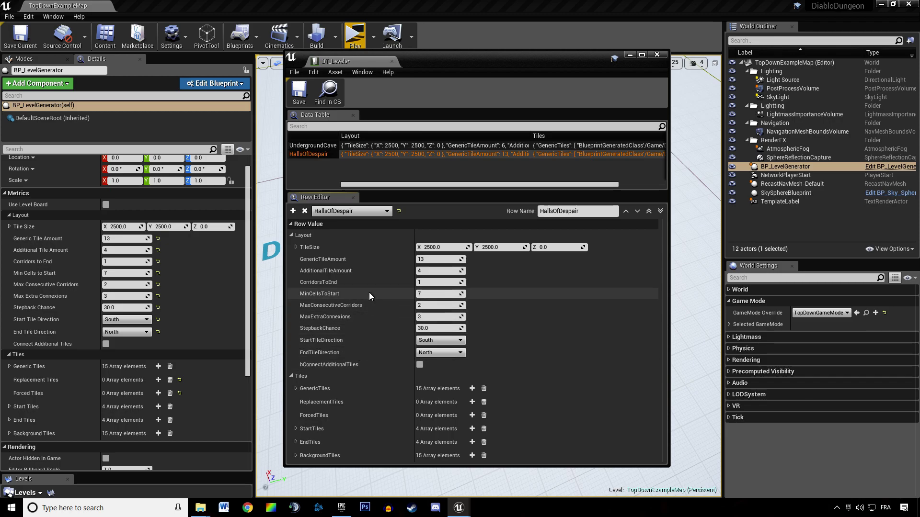
key("ctrl+s")
middle_click(317, 60)
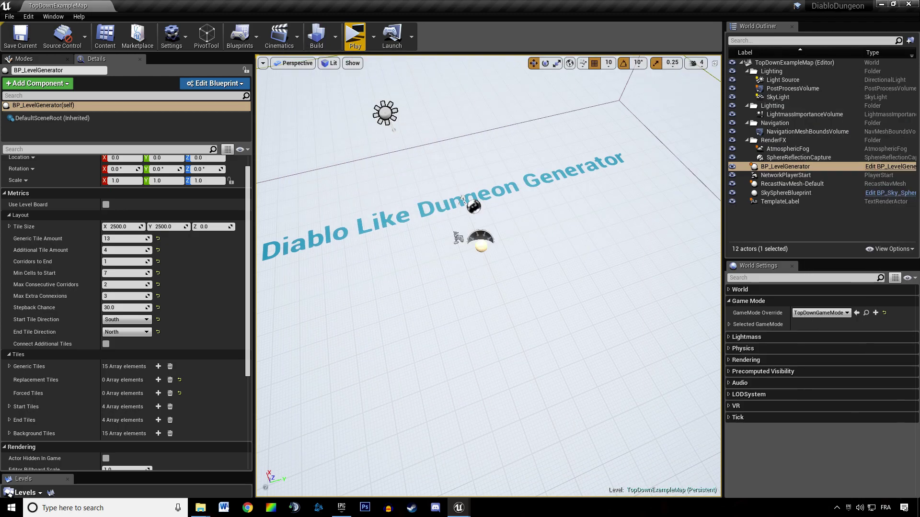
Reset BP_LevelGenerator's start and end tile directions to Random and set Generic Tile Amount to 15.
right_click_drag(461, 199, 542, 216)
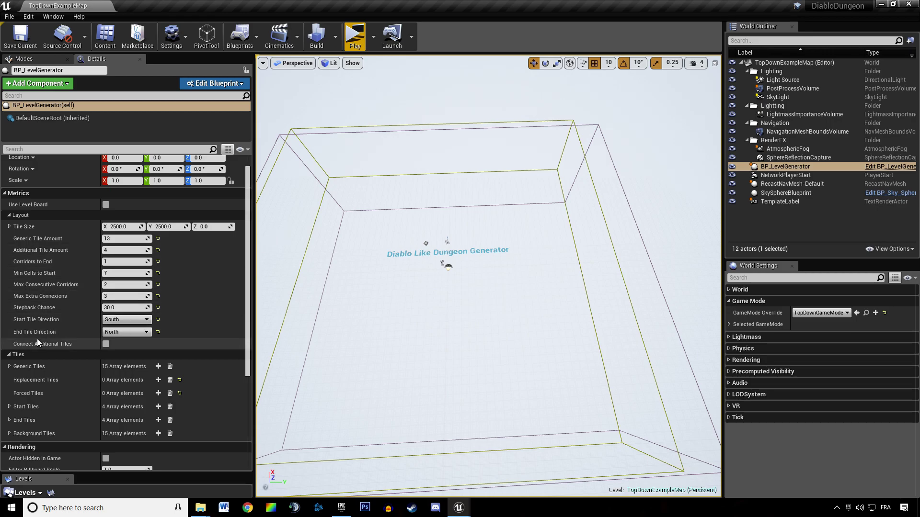
left_click(158, 332)
left_click(158, 320)
left_click_drag(122, 235, 180, 246)
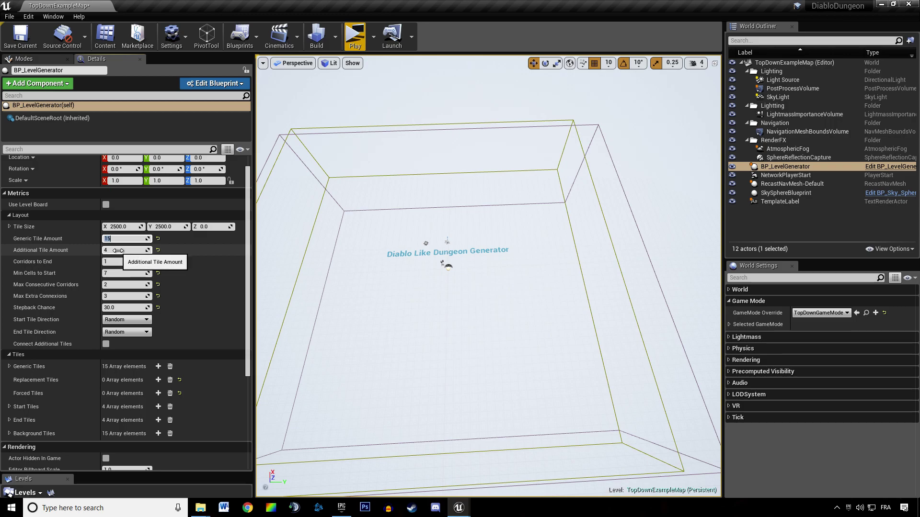
Set Additional Tile Amount to 0, Min Cells to Start to 1 and Max Consecutive Corridors to 1 on BP_LevelGenerator.
left_click(68, 250)
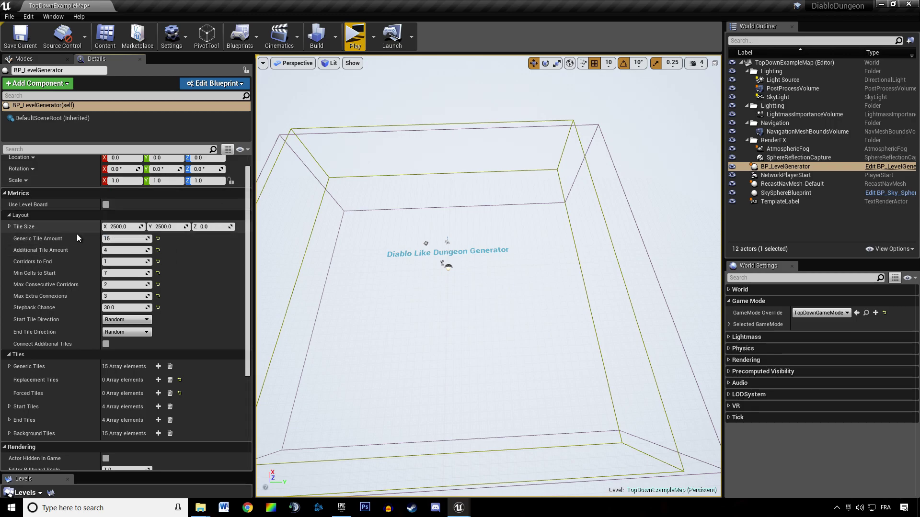
type("0")
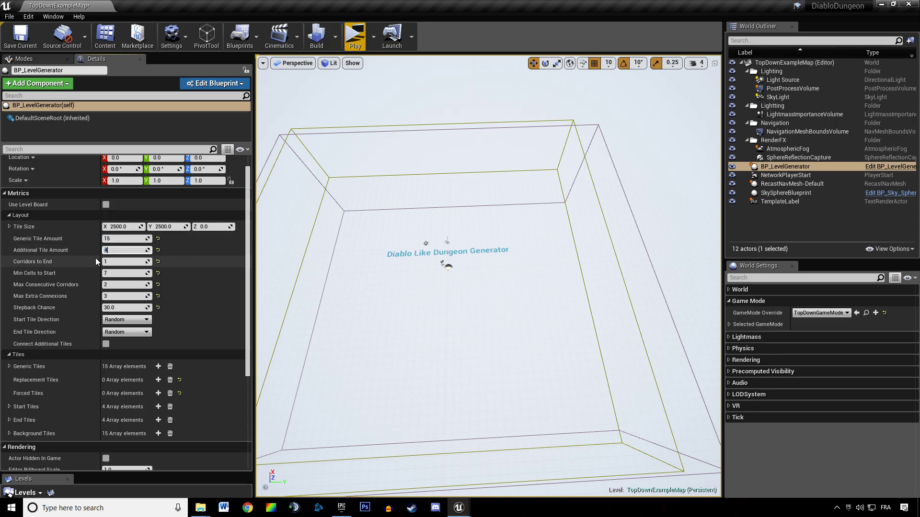
left_click(120, 273)
type("1")
left_click(116, 285)
type("1")
Set Max Extra Connexions and Stepback Chance to 0 on BP_LevelGenerator and save the level.
left_click(114, 296)
type("0")
left_click(120, 307)
type("0")
key("Return")
key("ctrl+s")
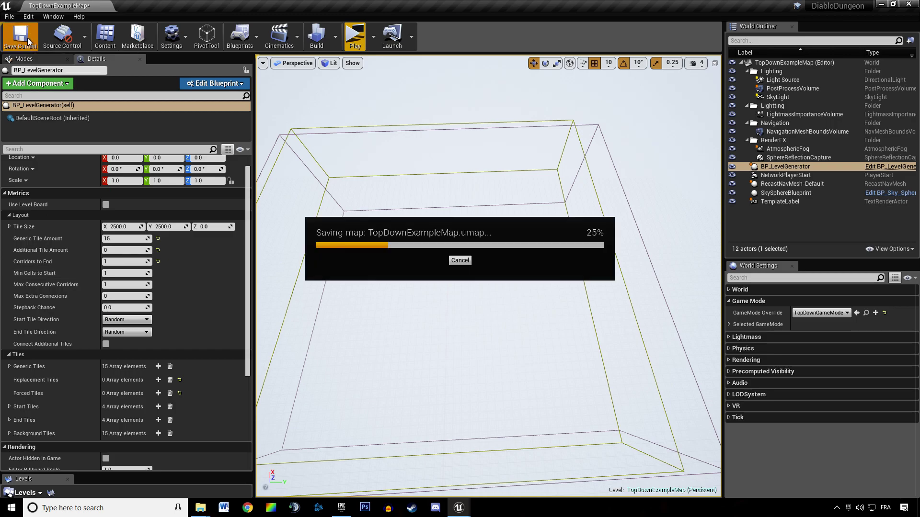
Test the 15-tile layout without additional tiles in a preview run and end it.
left_click(372, 37)
left_click(412, 106)
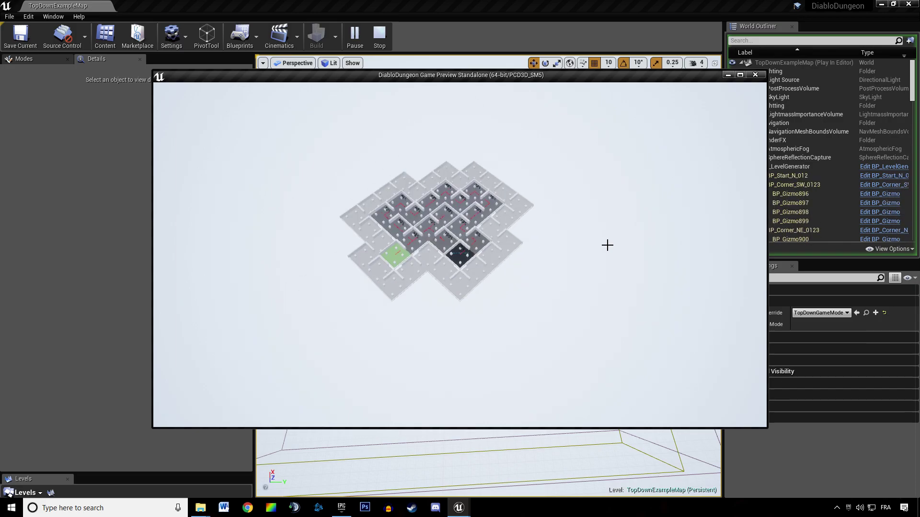
key("Escape")
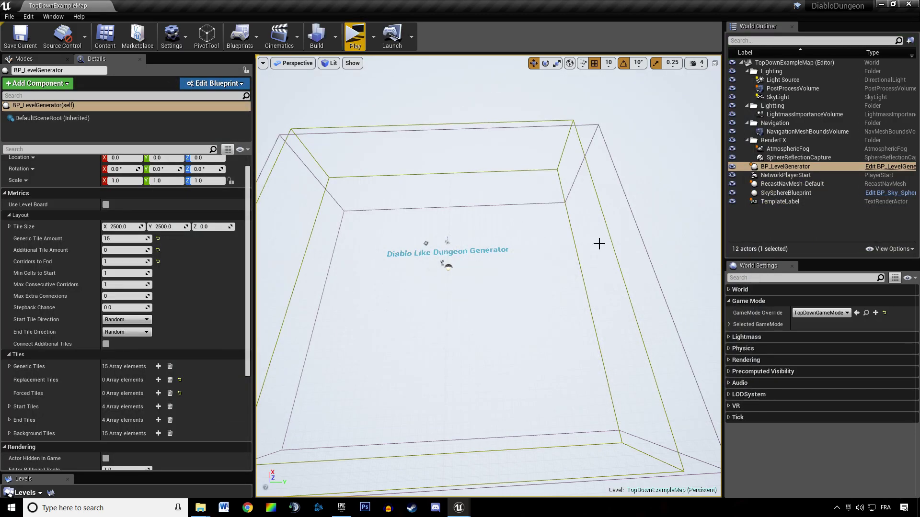
Set Max Consecutive Corridors to 10, save the level and test the dungeon generation in a preview run.
left_click(126, 284)
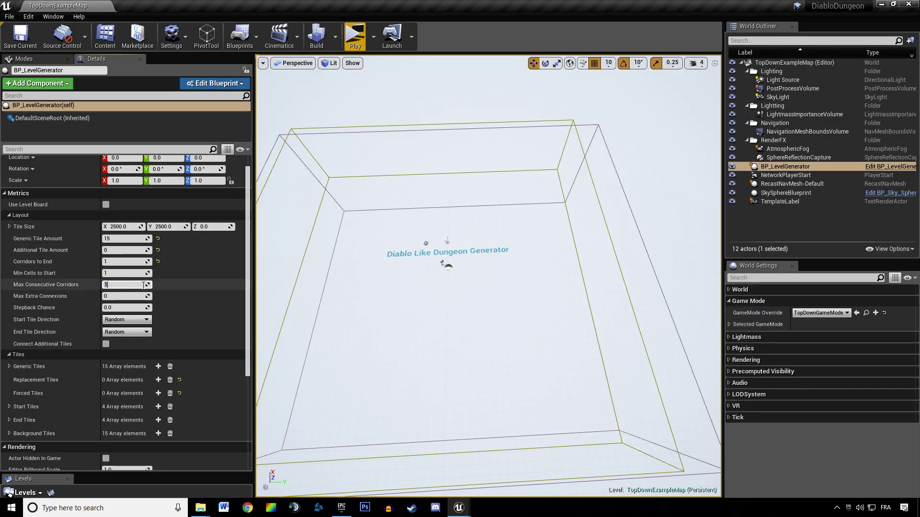
type("10")
key("Return")
key("ctrl+s")
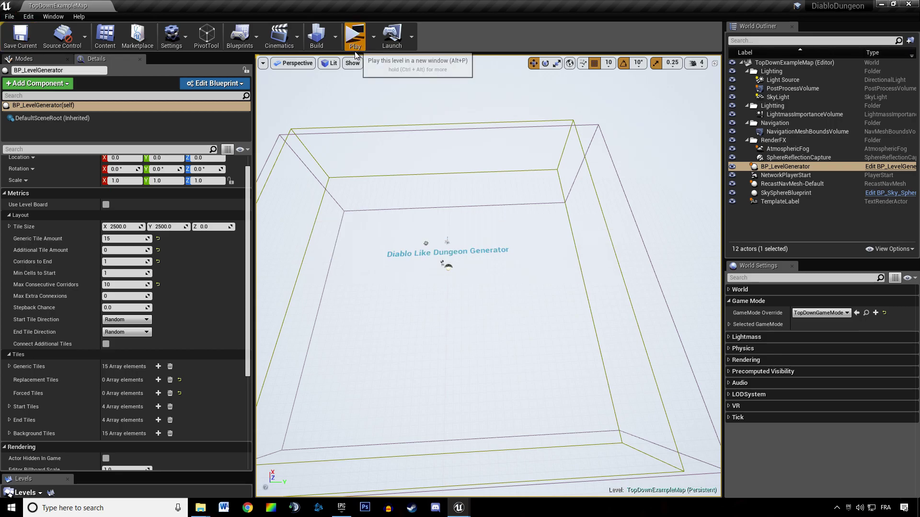
left_click(354, 41)
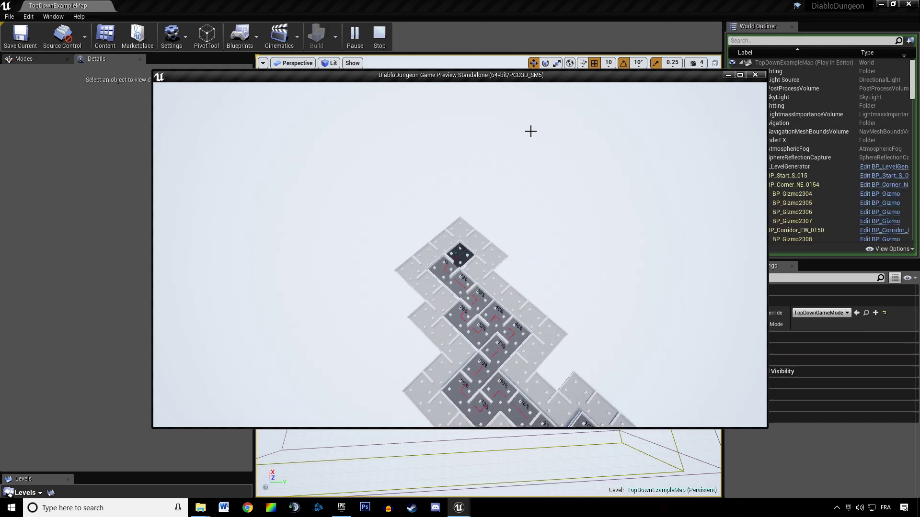
key("Escape")
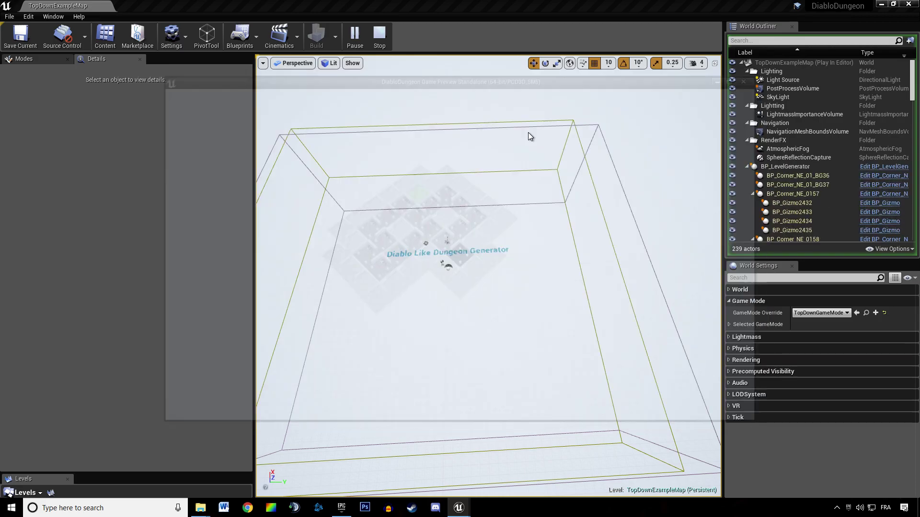
Add one element to BP_LevelGenerator's Forced Tiles and set its Progression to Middle.
scroll(82, 357, "down", 2)
left_click(158, 363)
scroll(132, 366, "down", 1)
left_click(122, 357)
left_click(121, 377)
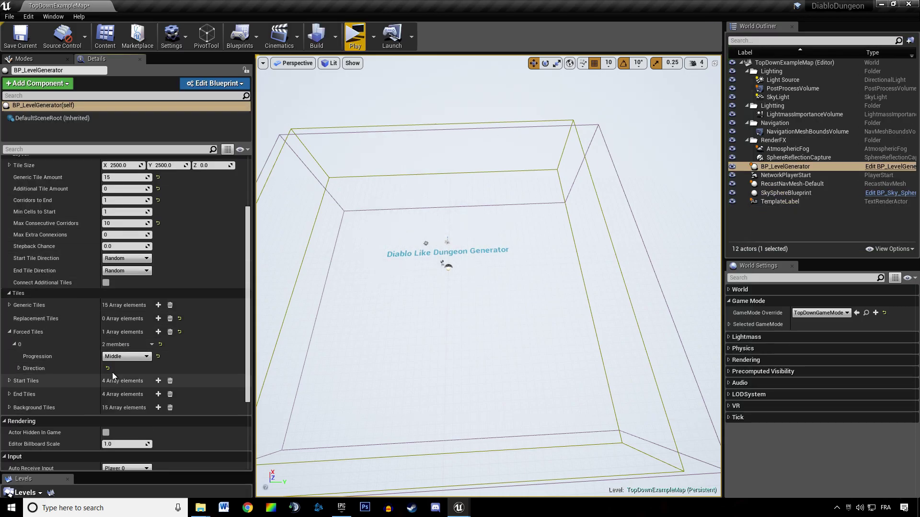
Expand the forced tile's Directions map and enable its North and South directions.
left_click(19, 367)
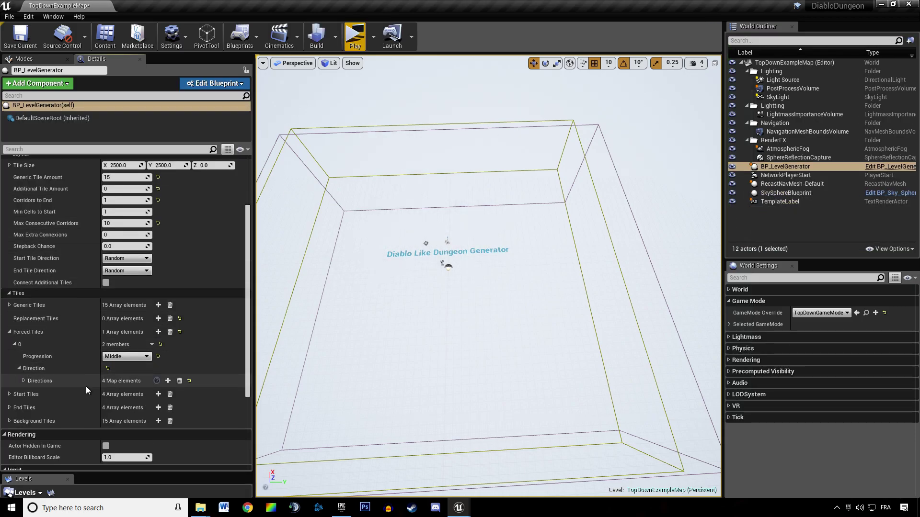
left_click(24, 380)
scroll(91, 376, "down", 2)
left_click(105, 360)
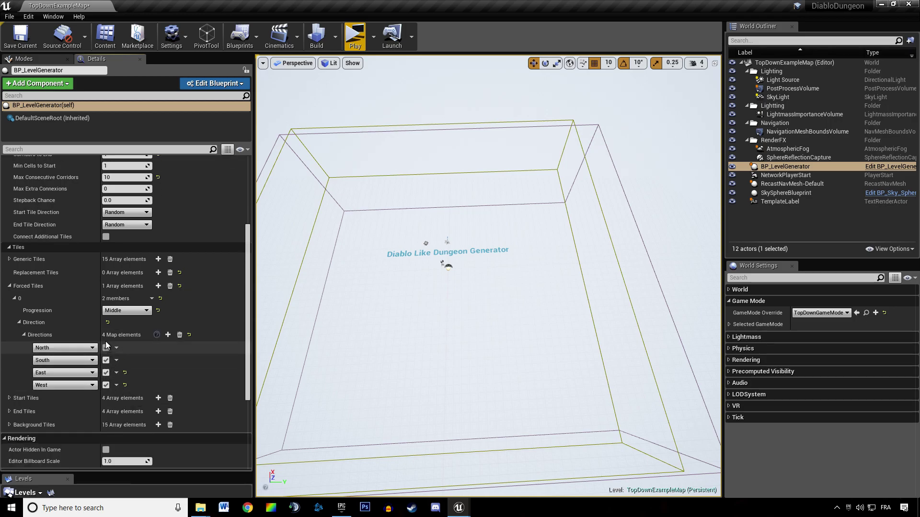
left_click(106, 347)
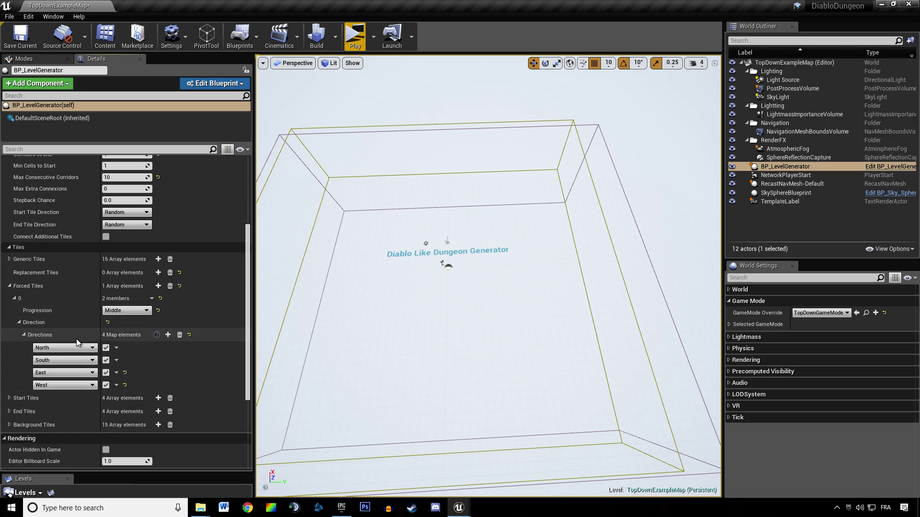
Save the level and test the forced middle tile in a preview run.
key("ctrl+s")
scroll(86, 316, "up", 3)
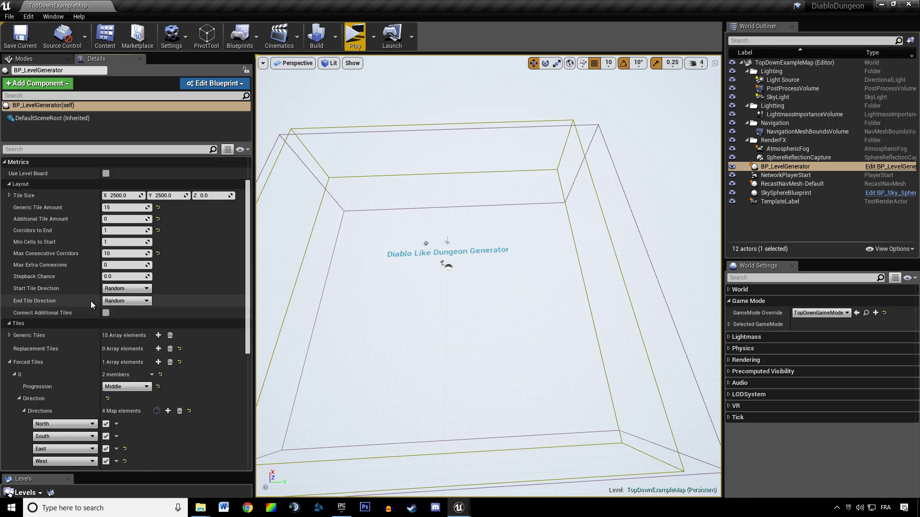
left_click(355, 35)
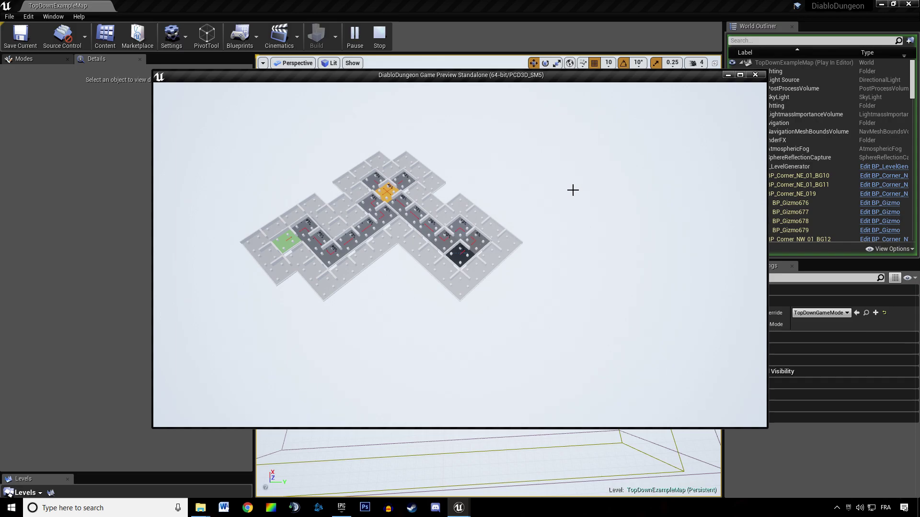
key("Escape")
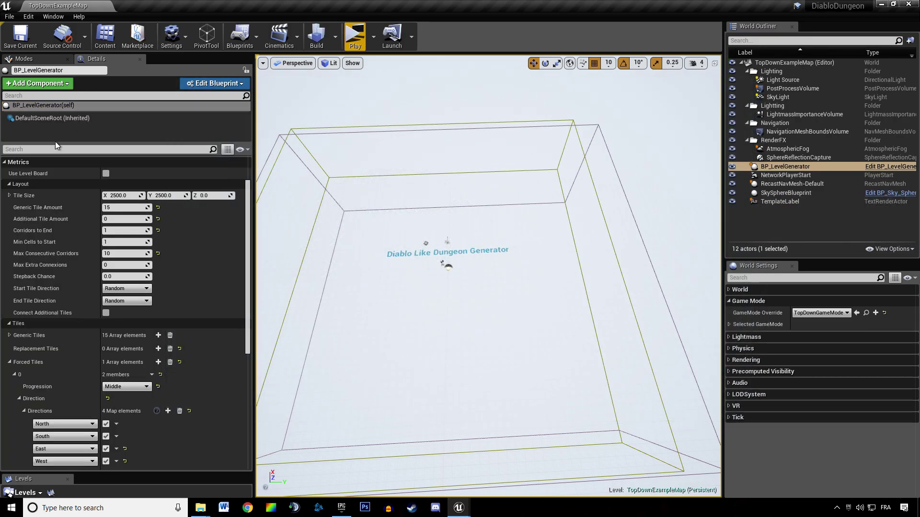
Set BP_LevelGenerator's Additional Tile Amount to 4, save the level and test the dungeon generation in a preview run.
left_click(125, 219)
type("4")
key("Return")
left_click(7, 42)
left_click(354, 36)
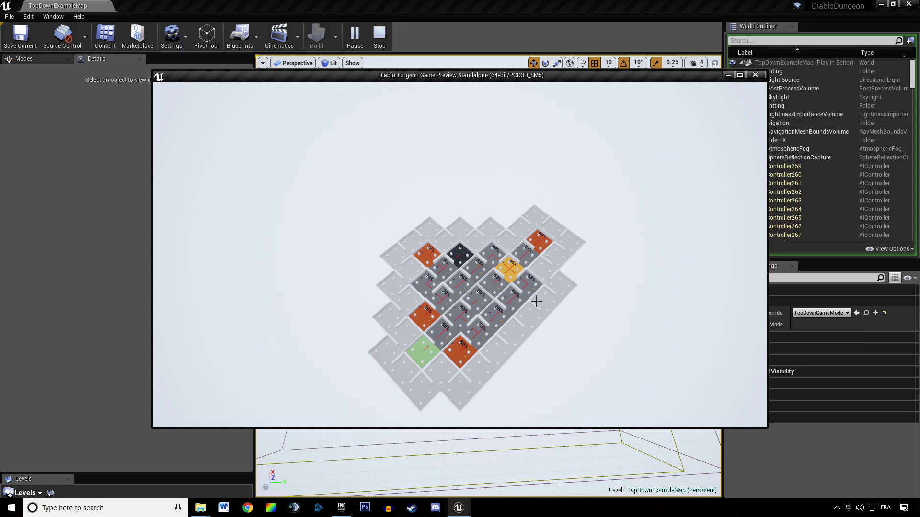
key("Escape")
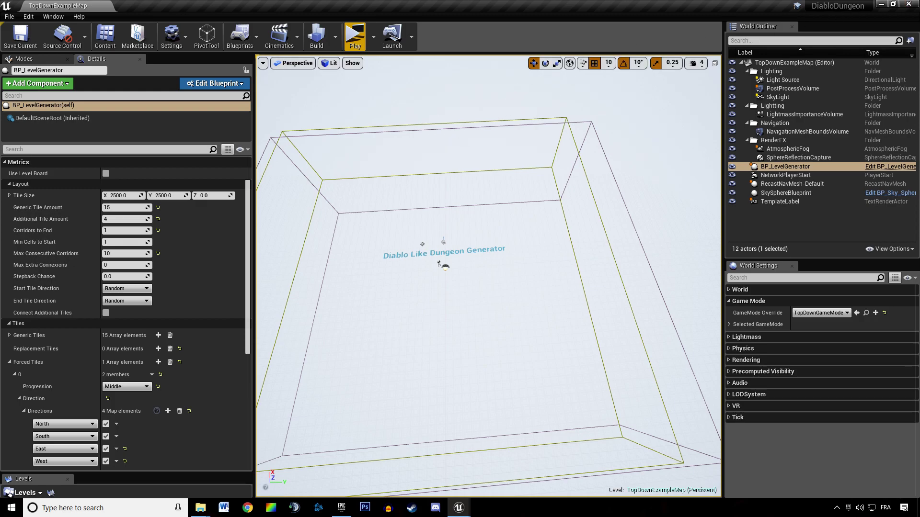
Switch to the DT_Levels data table and add a new row named TheCrypt.
key("alt+Tab")
left_click_drag(487, 35, 428, 31)
left_click_drag(673, 172, 751, 171)
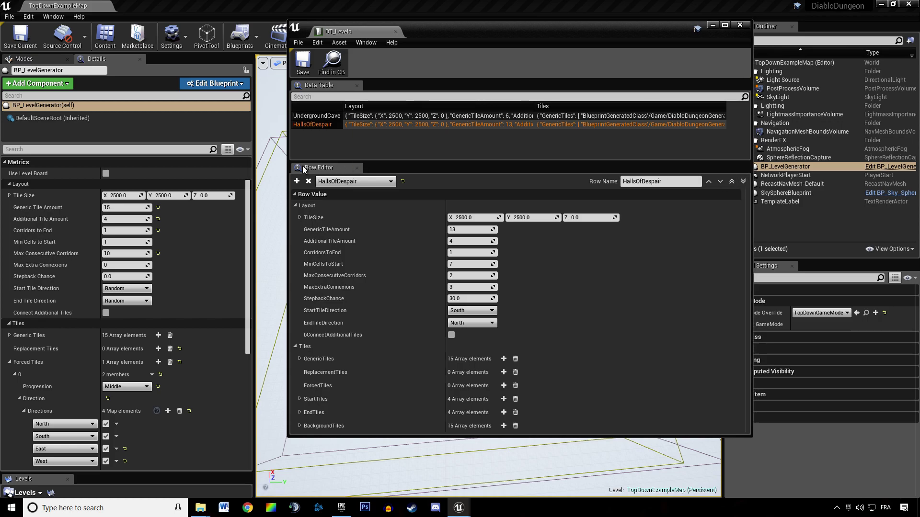
left_click(297, 181)
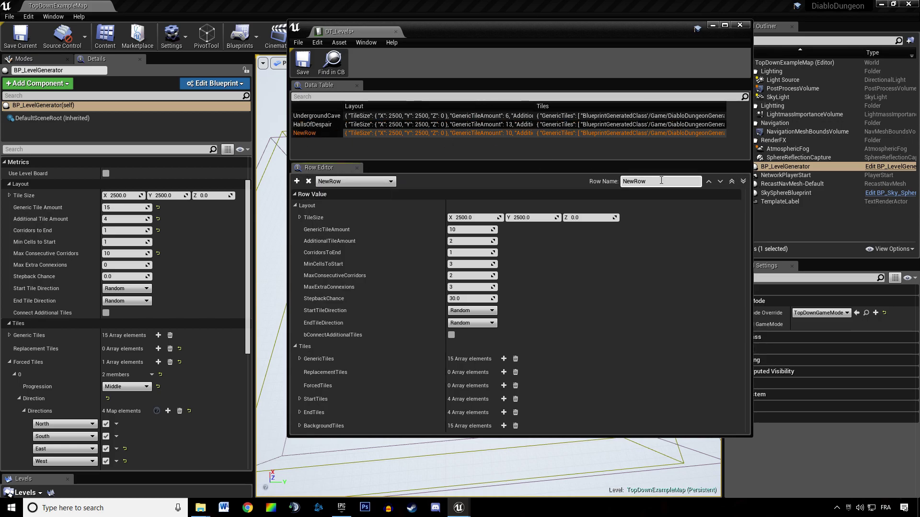
type("TheCrypt")
key("Return")
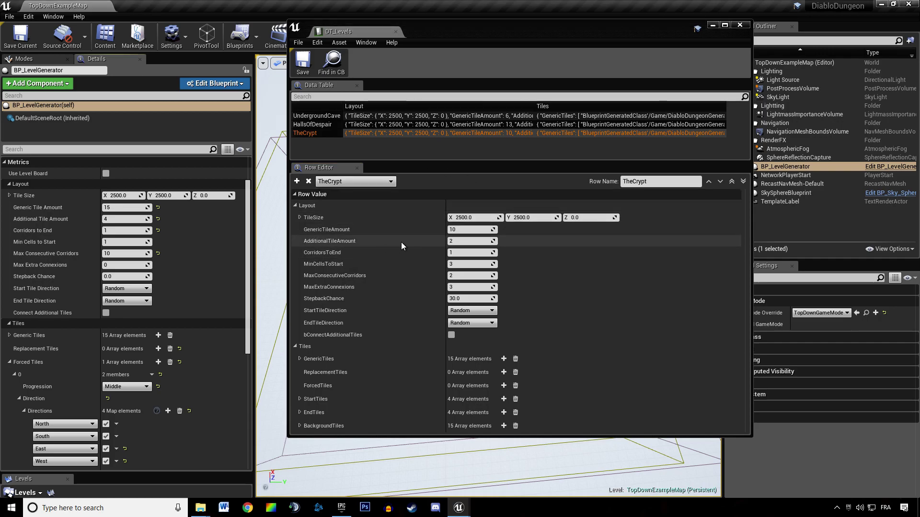
In TheCrypt's layout, set GenericTileAmount to 15, AdditionalTileAmount to 4 and MinCellsToStart to 1.
left_click(464, 230)
type("15")
key("Return")
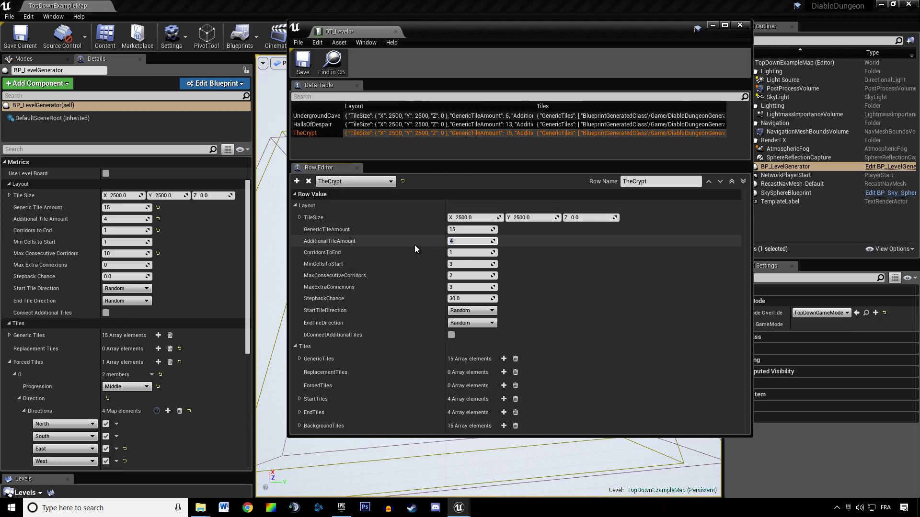
left_click(459, 264)
Set TheCrypt's MaxConsecutiveCorridors to 10, MaxExtraConnexions to 0 and StepbackChance to 0.
left_click(454, 276)
type("10")
key("Return")
left_click(455, 287)
type("0")
key("Return")
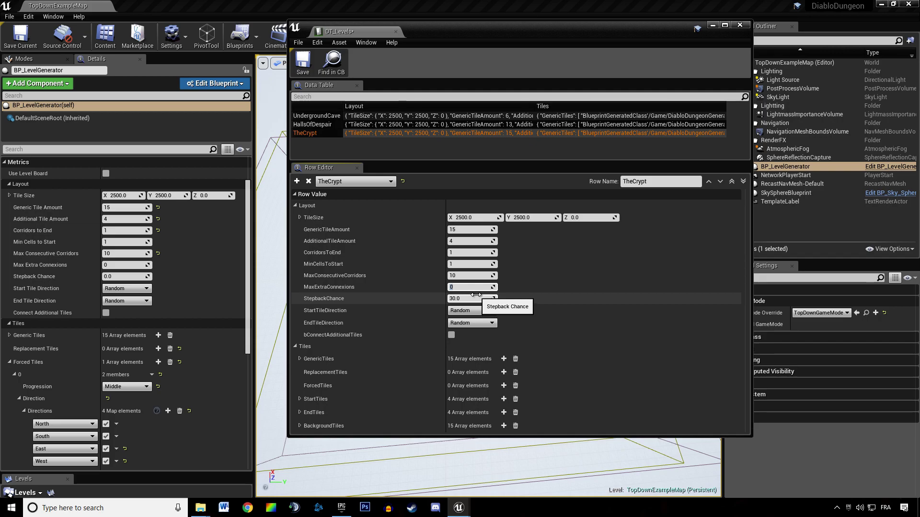
left_click_drag(475, 295, 455, 296)
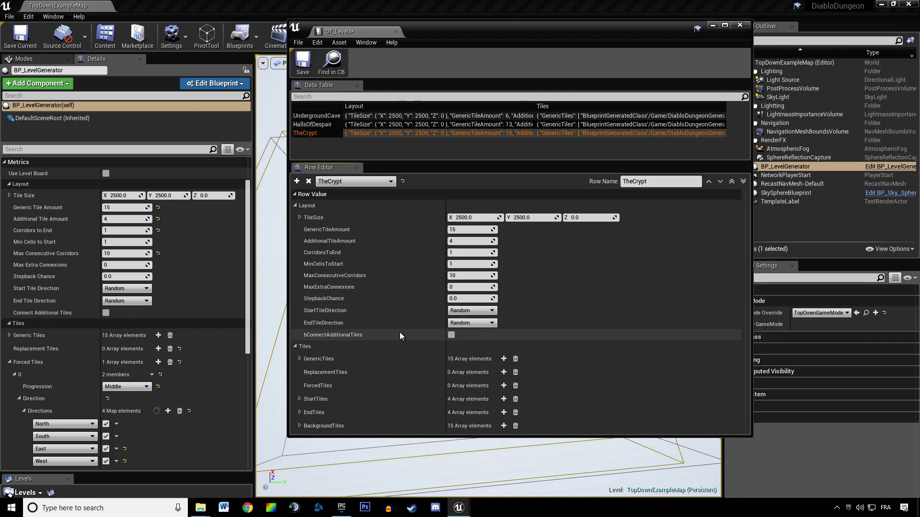
Add one forced tile to TheCrypt with Middle progression and all four directions enabled, and save the data table.
left_click(503, 385)
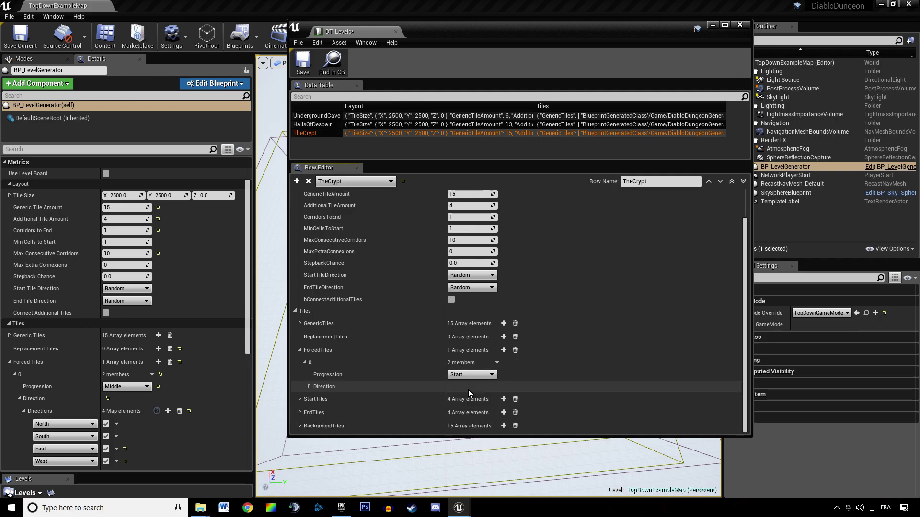
left_click(467, 378)
left_click(464, 397)
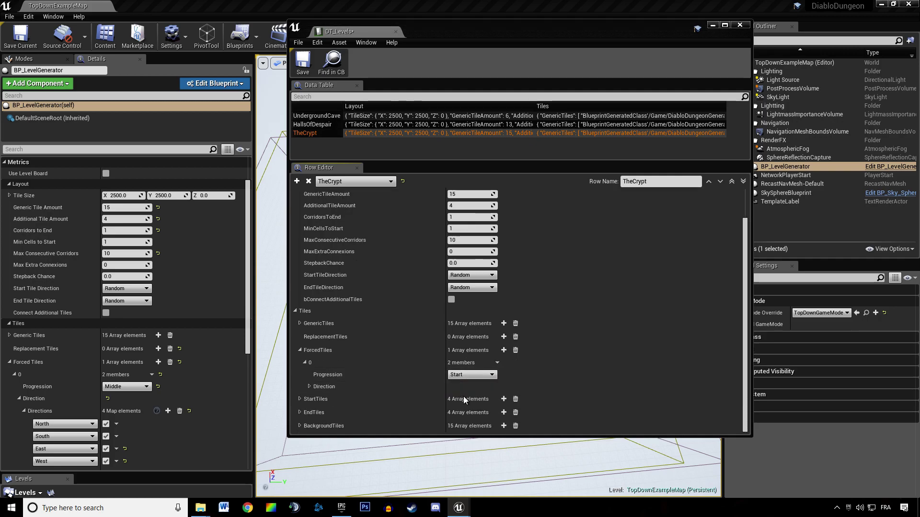
left_click(309, 386)
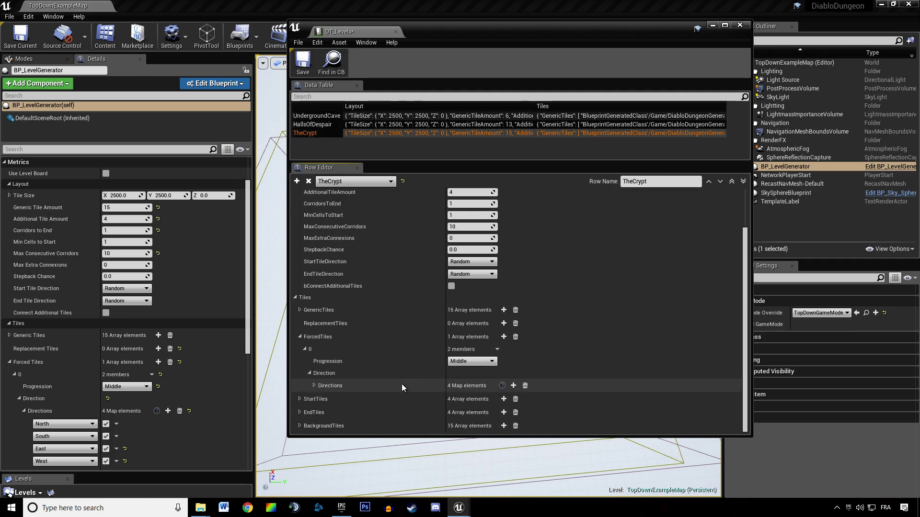
left_click(314, 385)
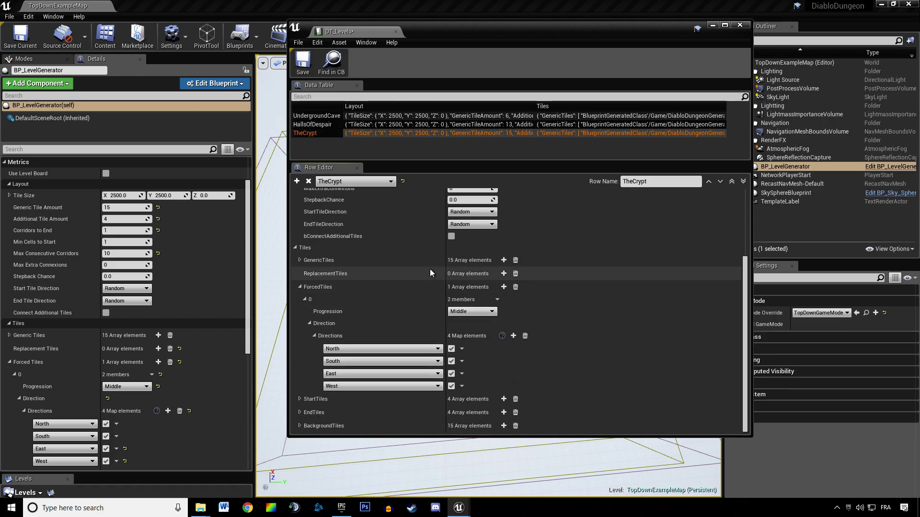
scroll(396, 286, "up", 4)
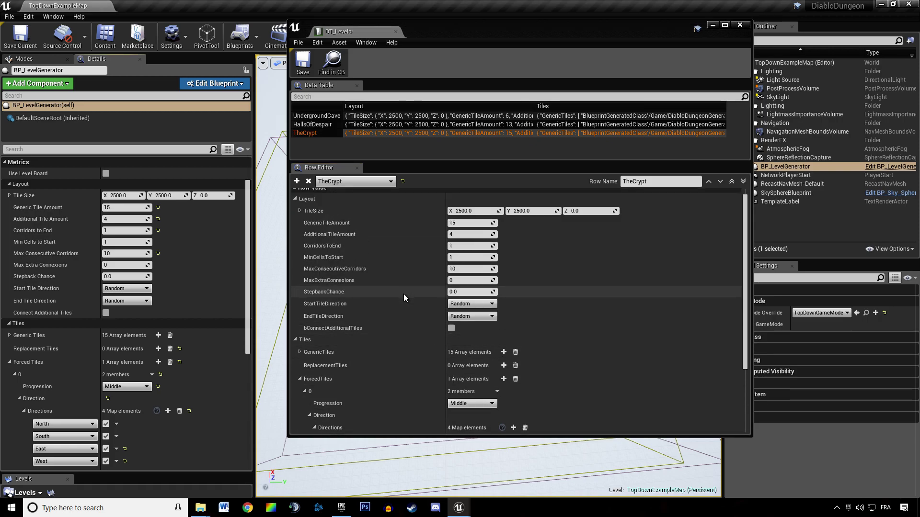
scroll(403, 294, "up", 1)
left_click_drag(459, 30, 919, 58)
Clear BP_LevelGenerator's Forced Tiles and reset its Max Consecutive Corridors to the default.
right_click_drag(685, 172, 723, 134)
right_click_drag(306, 299, 309, 316)
right_click_drag(446, 257, 407, 278)
right_click_drag(488, 248, 455, 248)
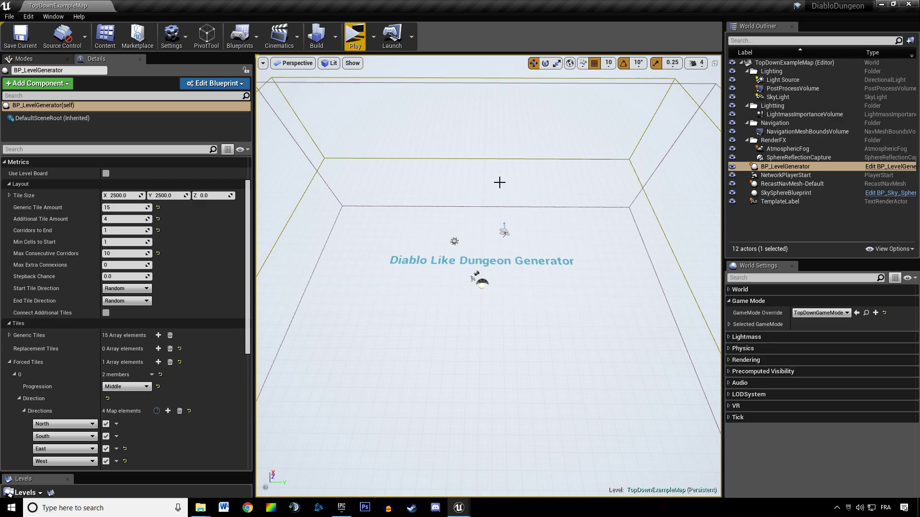
left_click(169, 362)
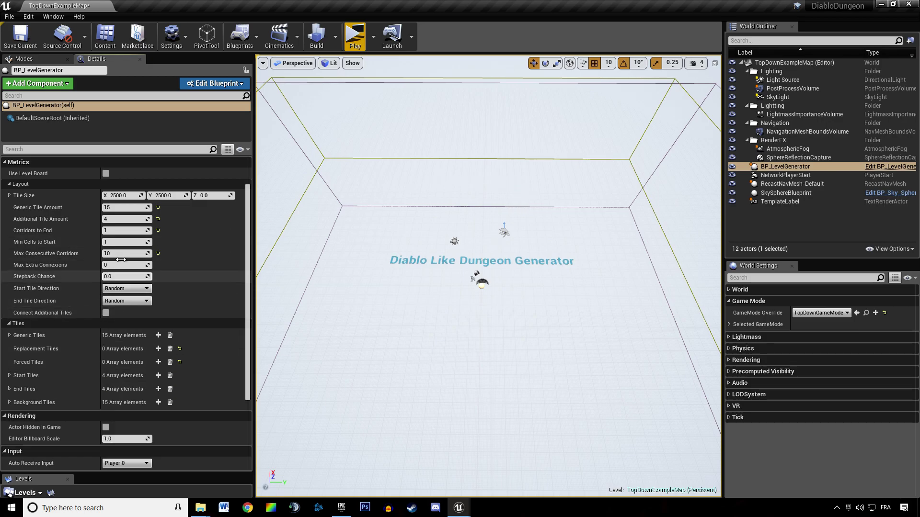
left_click(158, 253)
Set Corridors to End to 0, Additional Tile Amount to 0 and Generic Tile Amount to 5, save the level and test it in a preview run.
left_click(122, 231)
type("0")
key("shift+Tab")
type("0")
key("shift+Tab")
type("5")
key("Return")
left_click(20, 36)
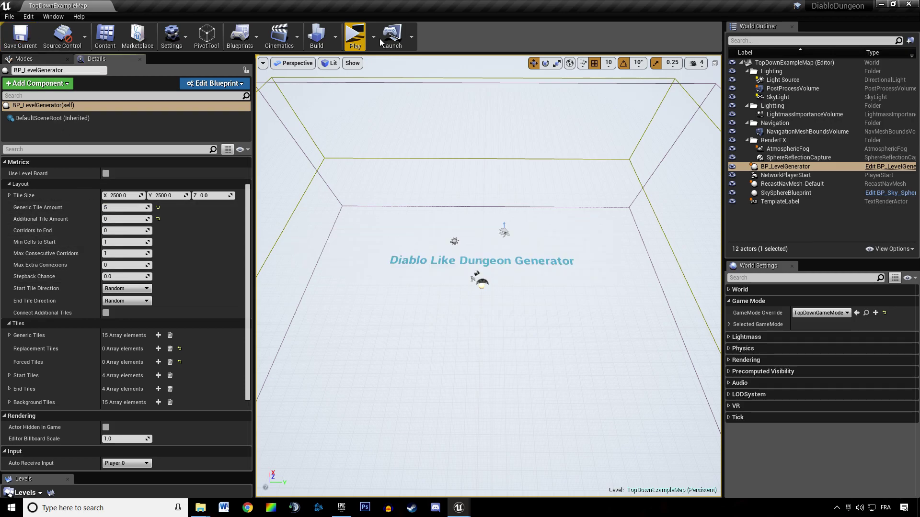
left_click(357, 37)
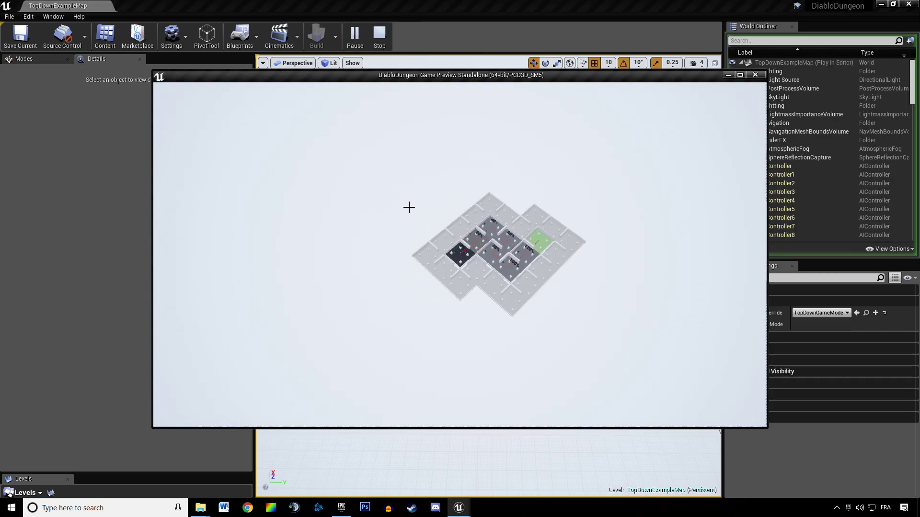
key("Escape")
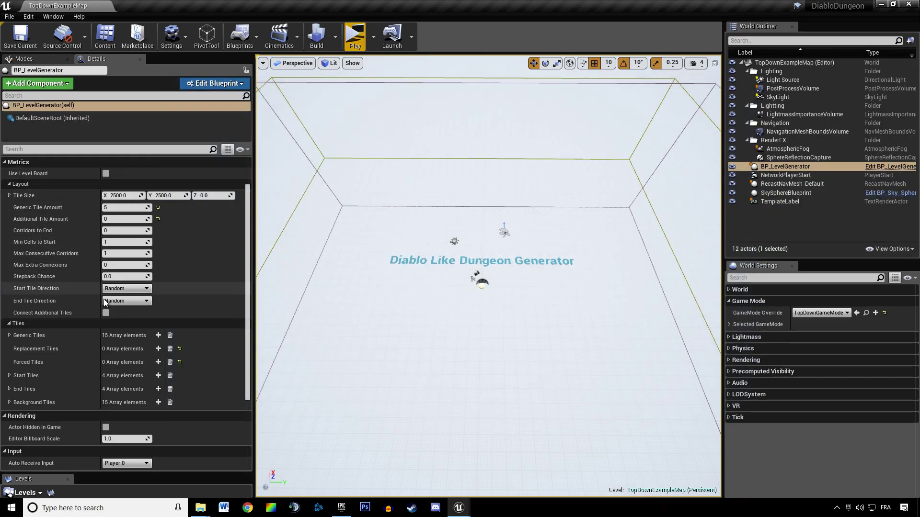
Set Generic Tile Amount to 6, Max Extra Connexions to 5, Start Tile Direction to North and End Tile Direction to South.
left_click_drag(118, 205, 123, 206)
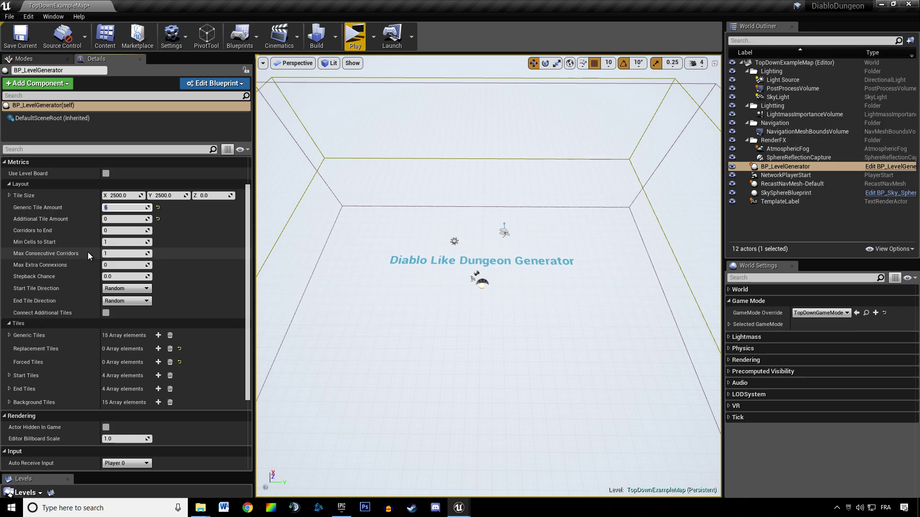
left_click_drag(113, 264, 120, 265)
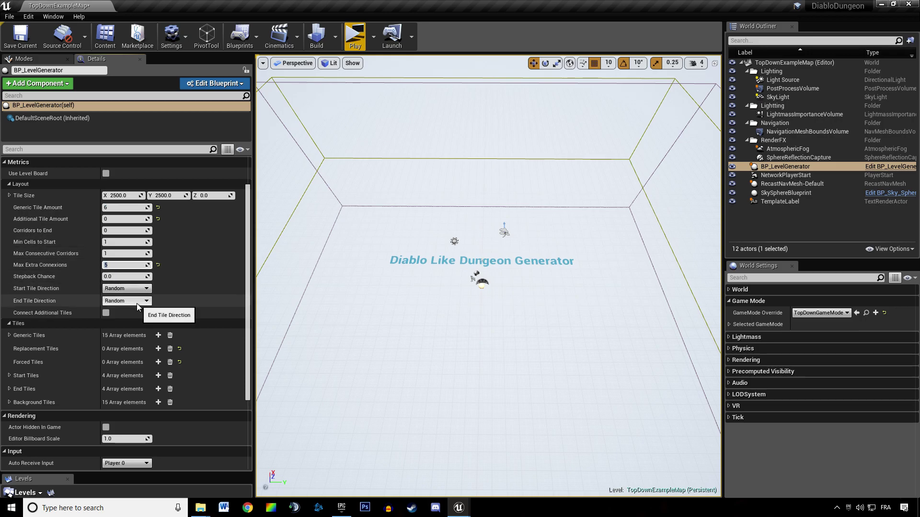
left_click(115, 288)
left_click(114, 298)
left_click(116, 302)
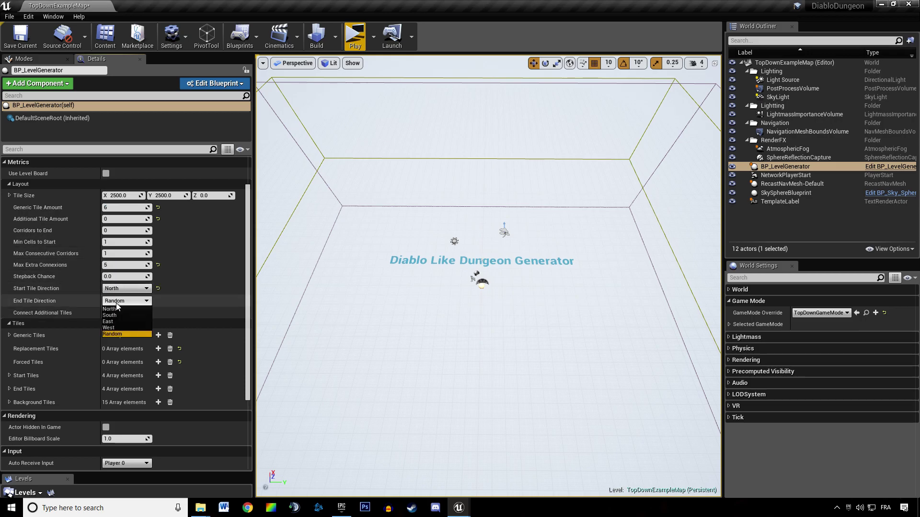
left_click(119, 316)
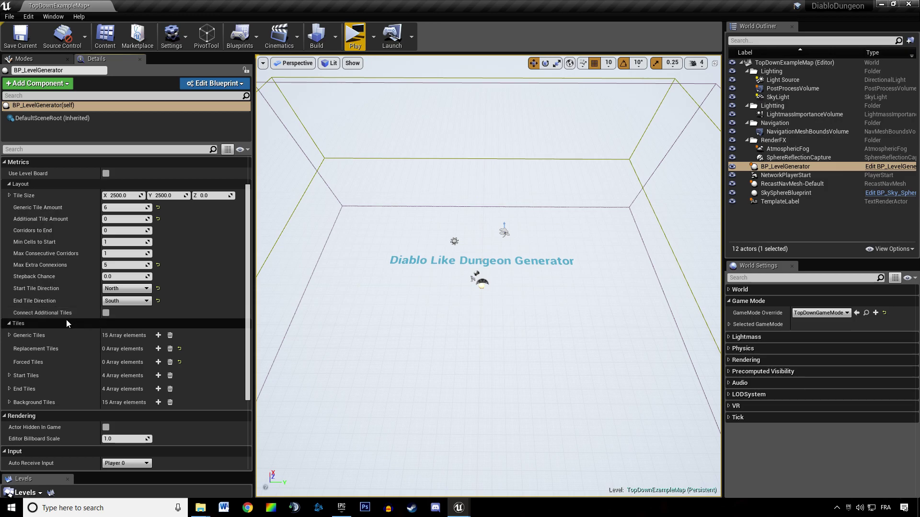
Add a forced tile, set Additional Tile Amount to 3, and clear the Forced Tiles array again.
left_click(158, 362)
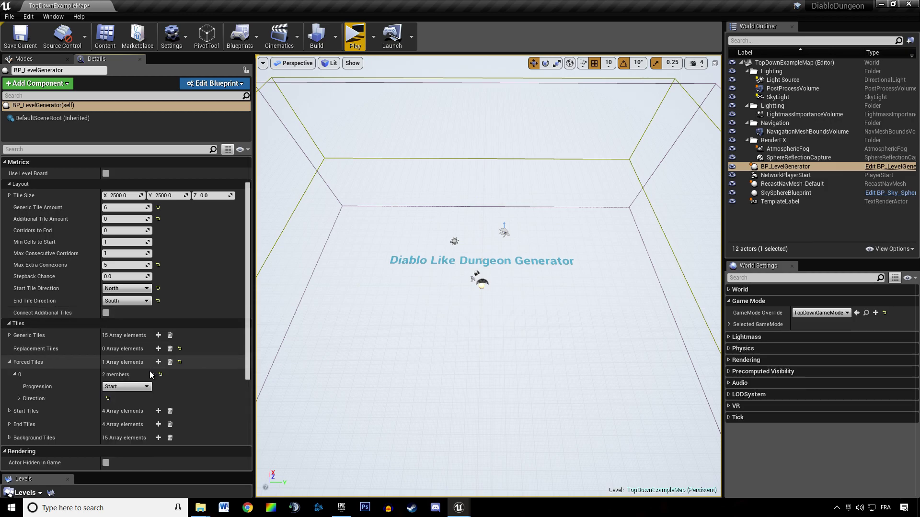
left_click(117, 219)
type("3")
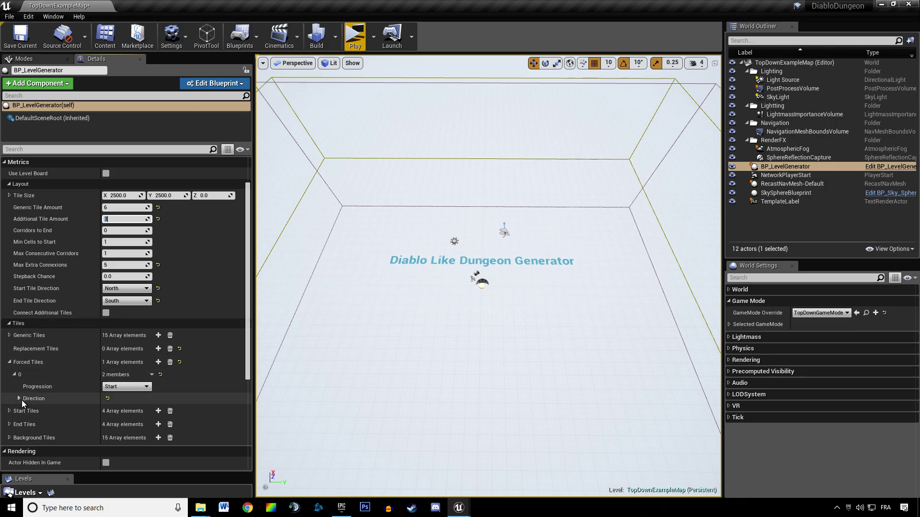
left_click(170, 363)
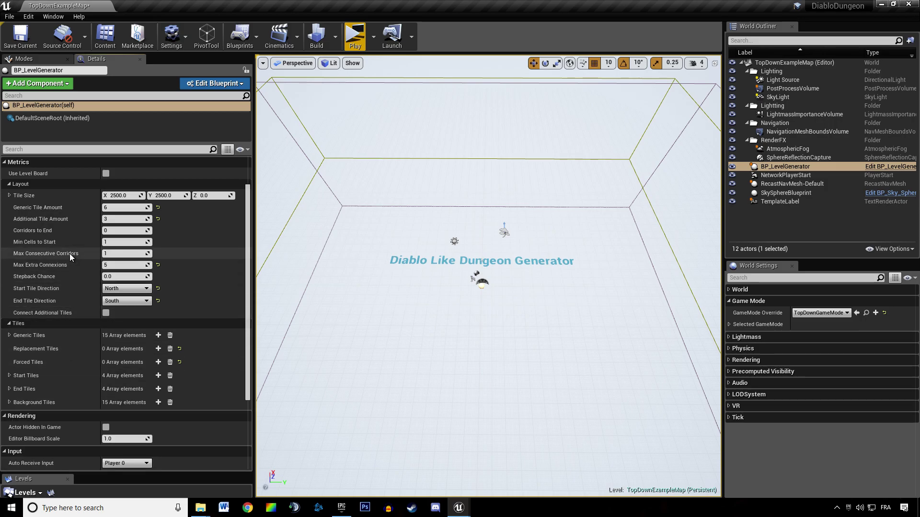
Enable Connect Additional Tiles, save the level and generate test dungeons in a preview run.
left_click(21, 39)
left_click(106, 312)
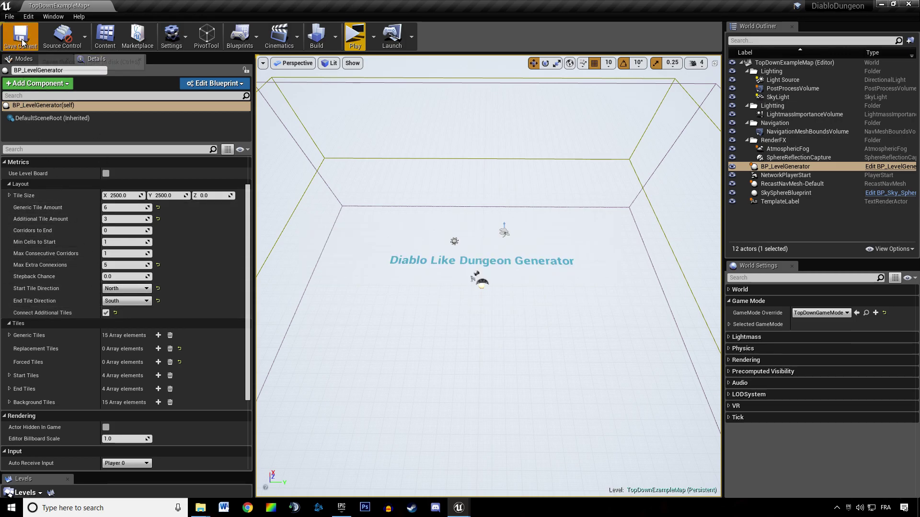
left_click(354, 35)
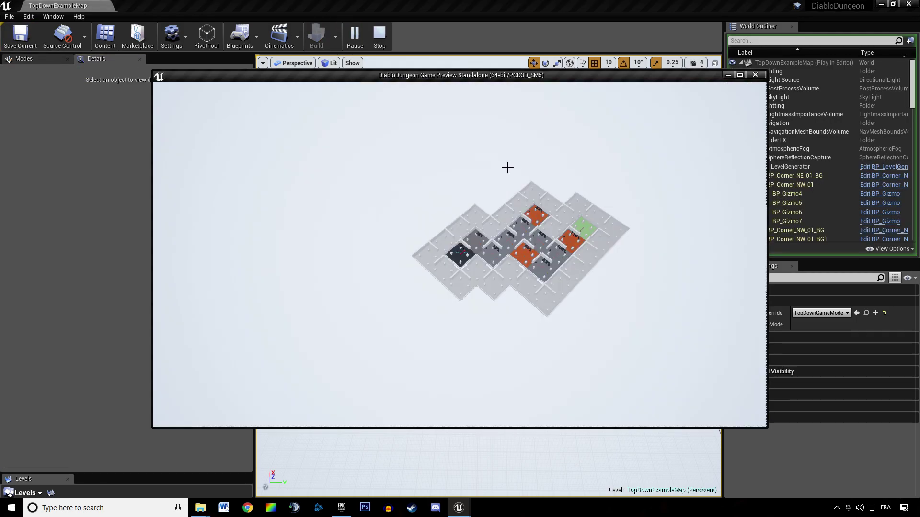
key("space")
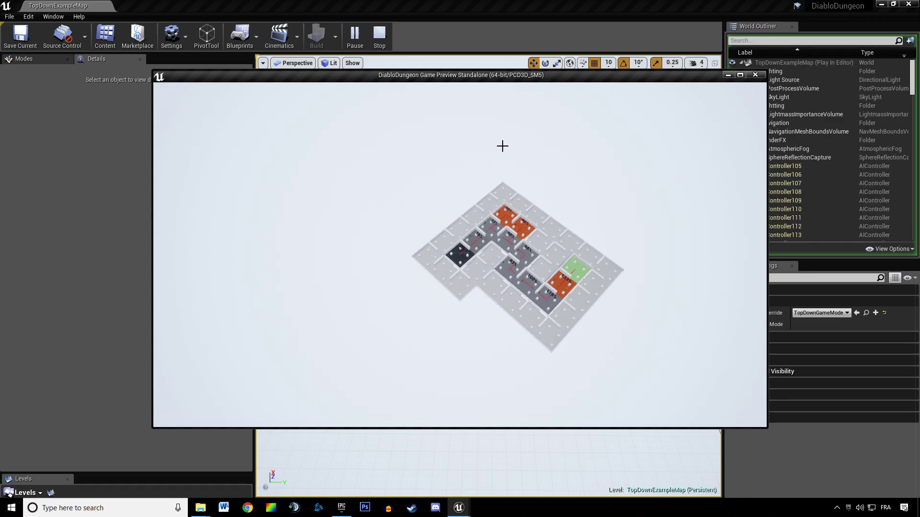
key("Escape")
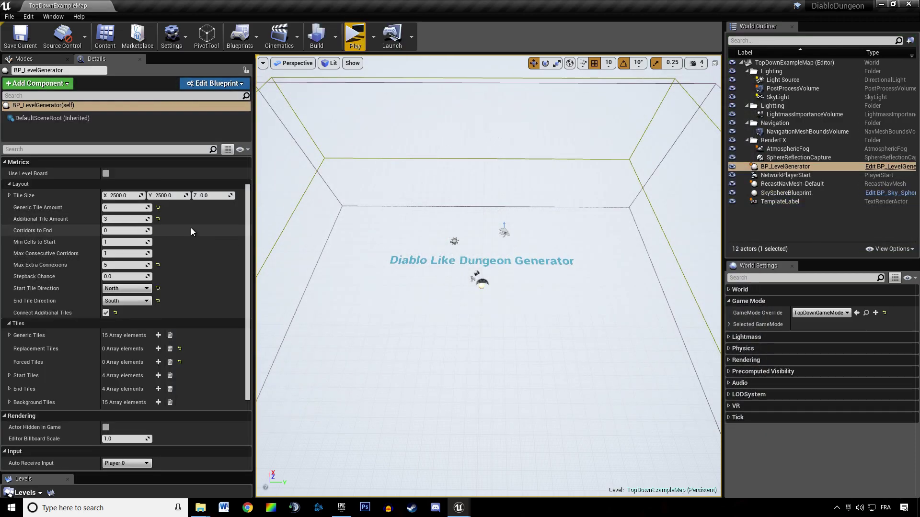
Reset the start and end tile directions to Random, save the level and test the generation in a preview run.
scroll(82, 208, "up", 1)
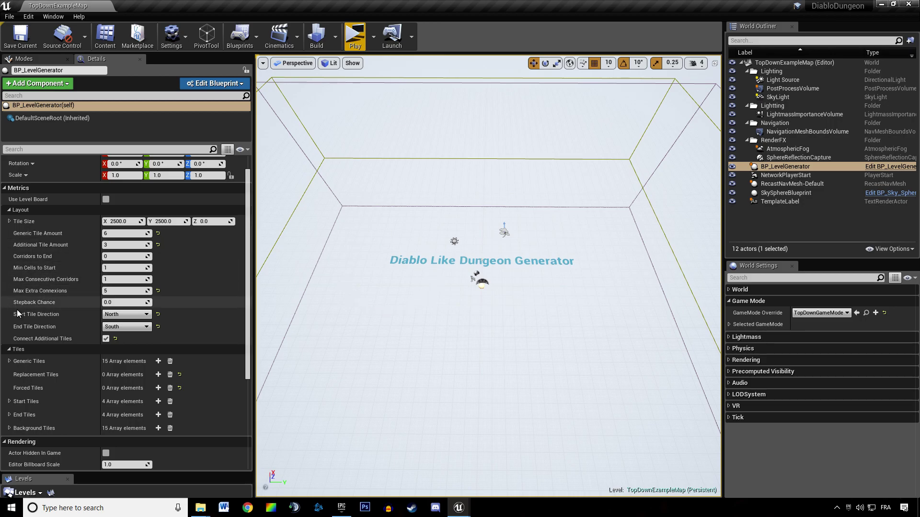
left_click(158, 326)
left_click(158, 314)
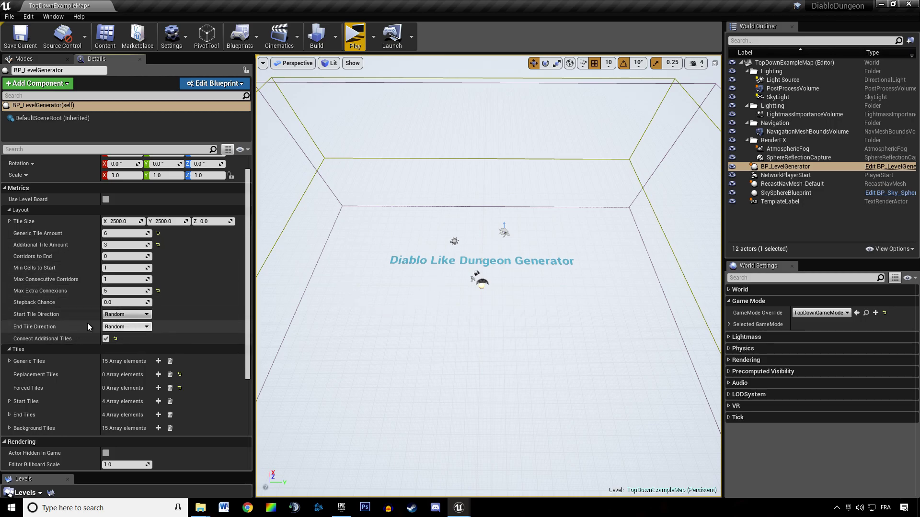
left_click(20, 35)
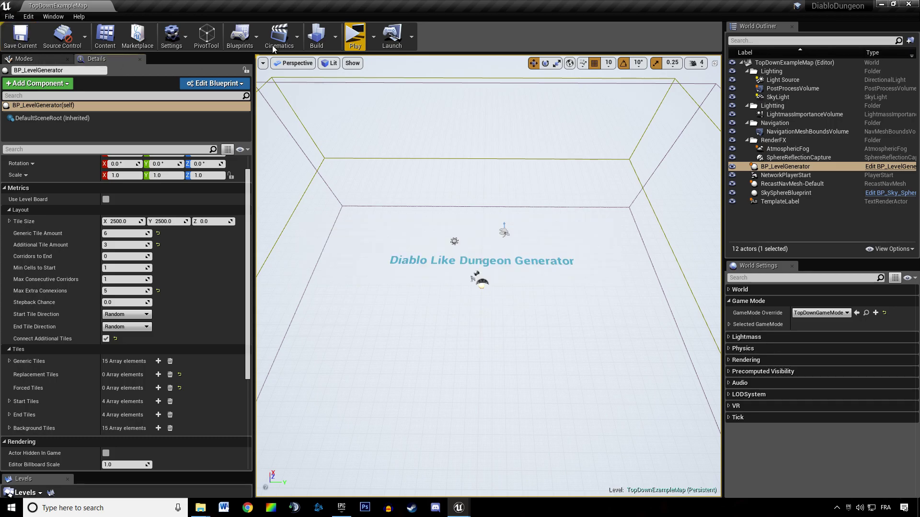
left_click(354, 42)
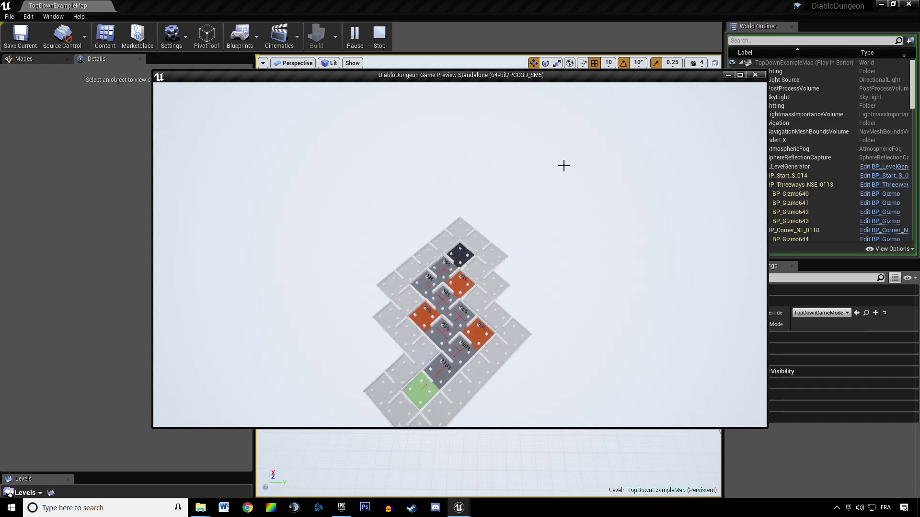
key("Escape")
Set Corridors to End to 1, save the level and start a preview run to test the layout.
left_click(125, 256)
type("1")
key("Return")
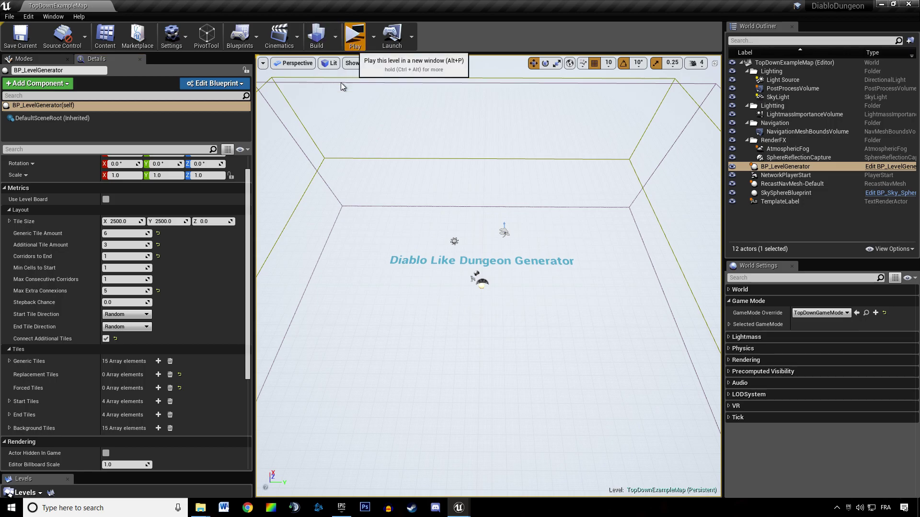
left_click(354, 36)
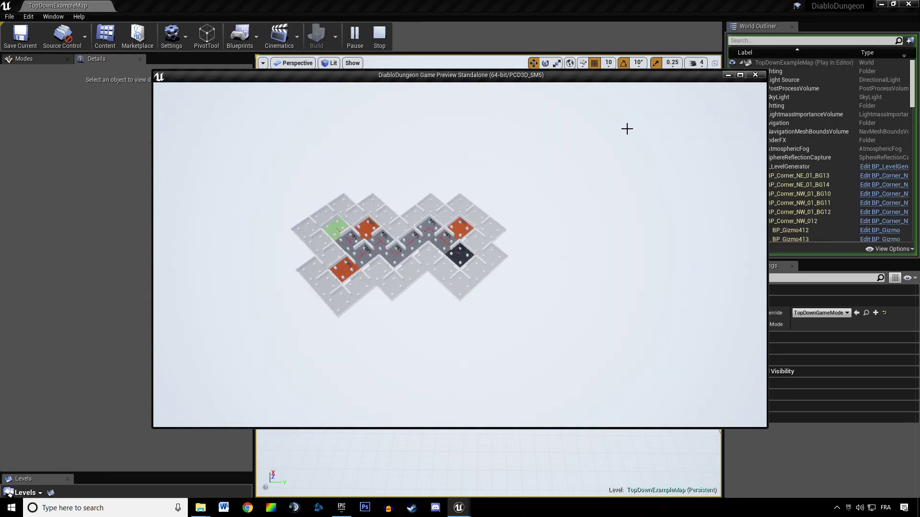
End the preview run, add two forced tiles, and enable only North and South directions on the Start progression tile.
key("Escape")
scroll(75, 427, "down", 2)
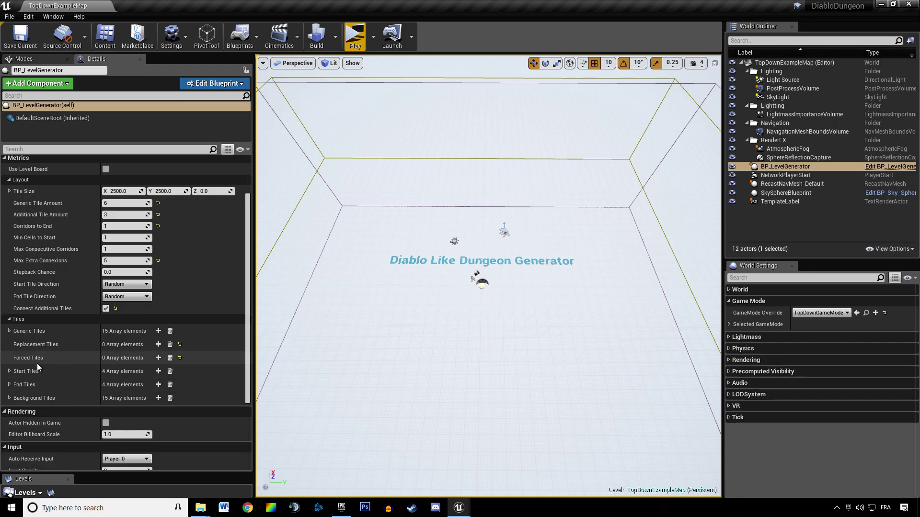
left_click(158, 358)
left_click(158, 358)
scroll(126, 354, "down", 2)
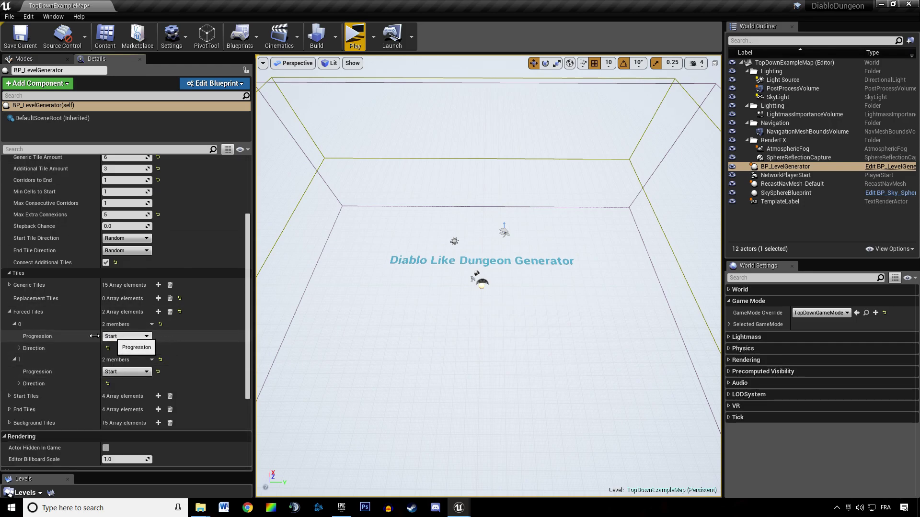
left_click(19, 349)
scroll(64, 352, "down", 1)
left_click(24, 345)
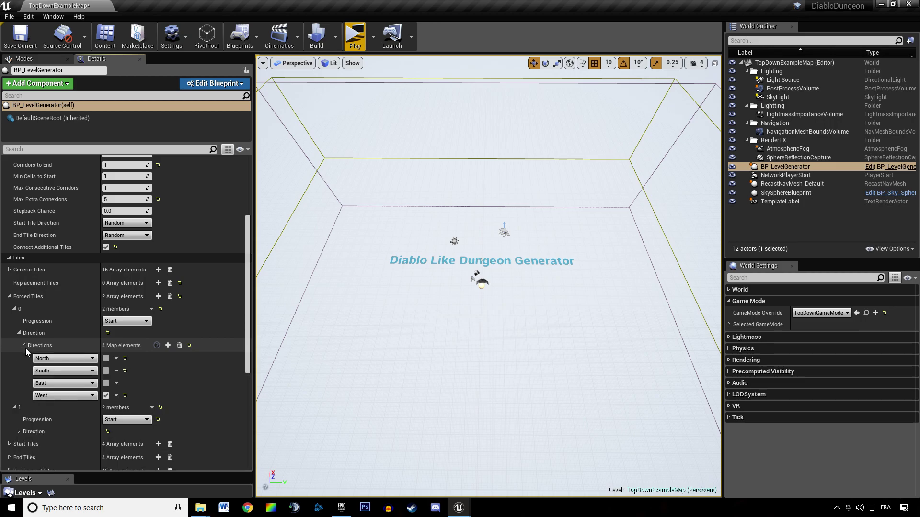
left_click(105, 370)
left_click(106, 358)
scroll(59, 363, "down", 1)
Set the second forced tile's progression to Early and enable only its South and East directions.
left_click(119, 404)
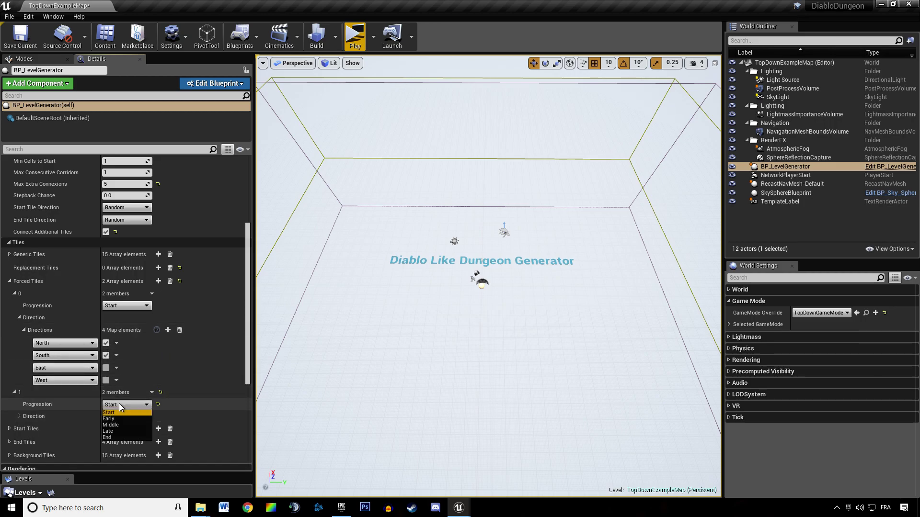
left_click(113, 419)
left_click(20, 416)
scroll(42, 405, "down", 2)
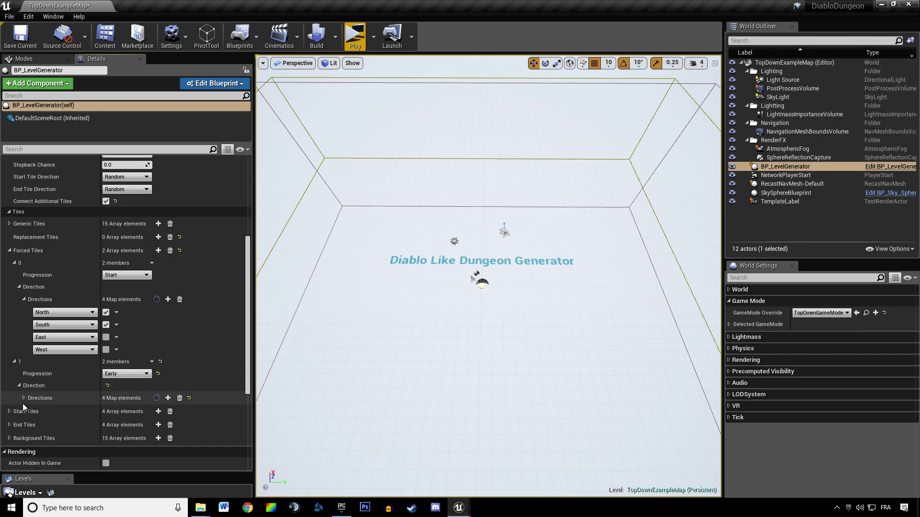
left_click(24, 399)
scroll(62, 358, "down", 1)
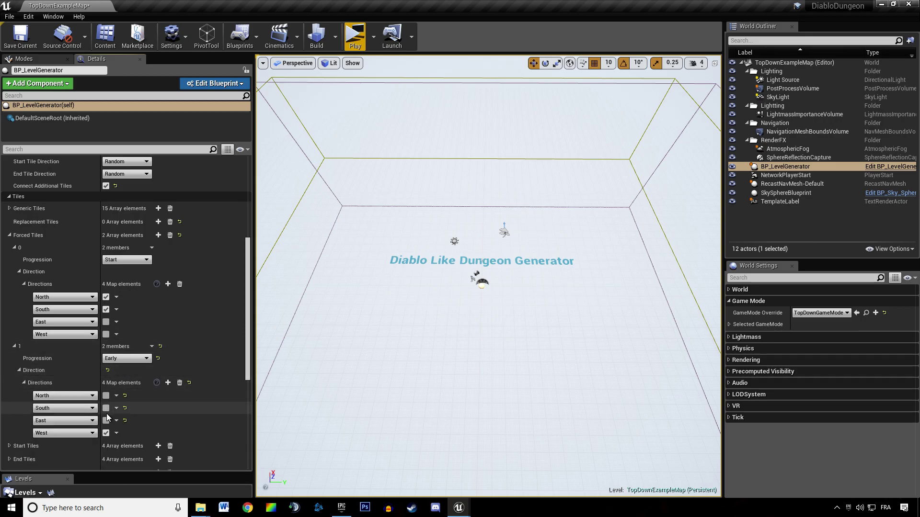
left_click(106, 407)
left_click(106, 433)
left_click(106, 421)
Add a third forced tile with Early progression and enable only its East and West directions.
left_click(158, 235)
scroll(77, 339, "down", 3)
left_click(125, 381)
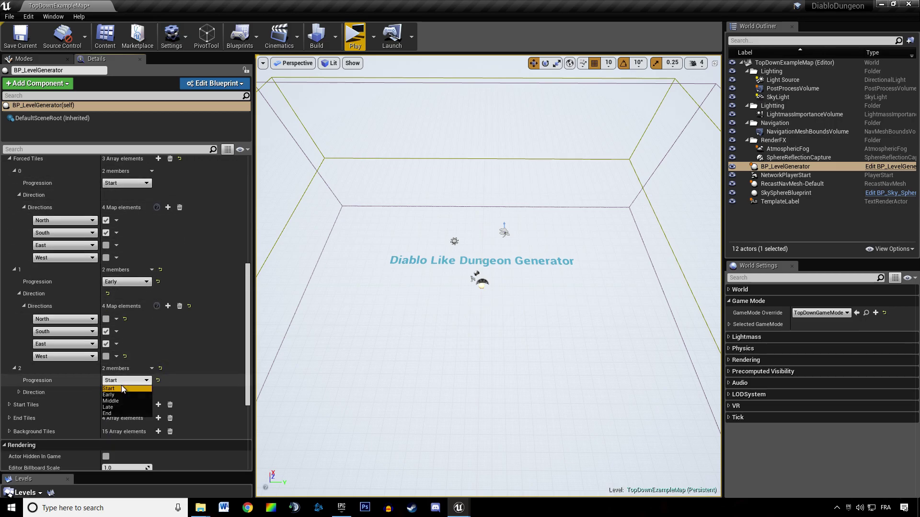
left_click(119, 394)
left_click(20, 393)
scroll(68, 386, "down", 1)
left_click(23, 389)
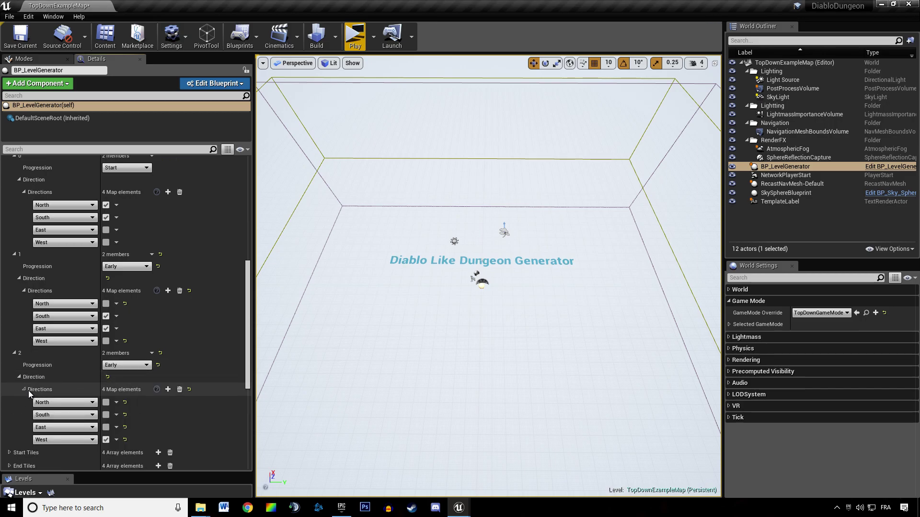
left_click(106, 428)
scroll(153, 237, "up", 2)
left_click(167, 223)
scroll(81, 306, "down", 6)
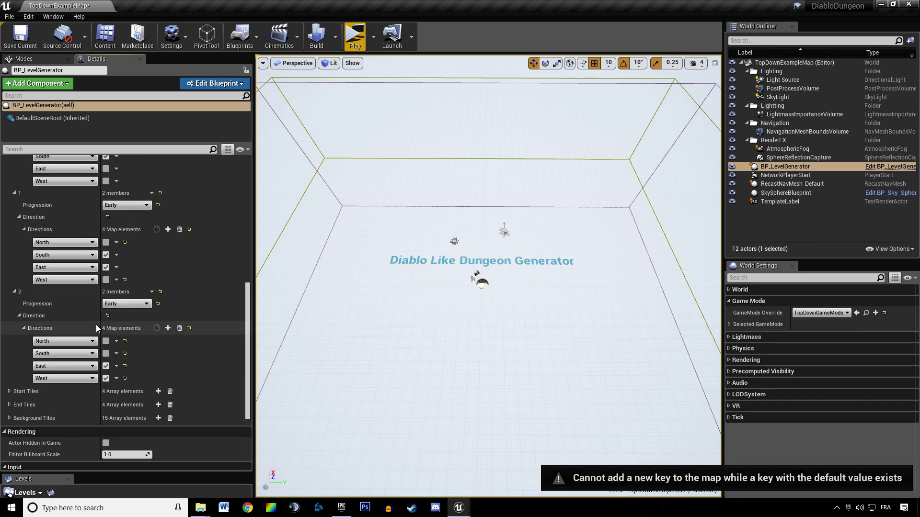
scroll(143, 312, "up", 5)
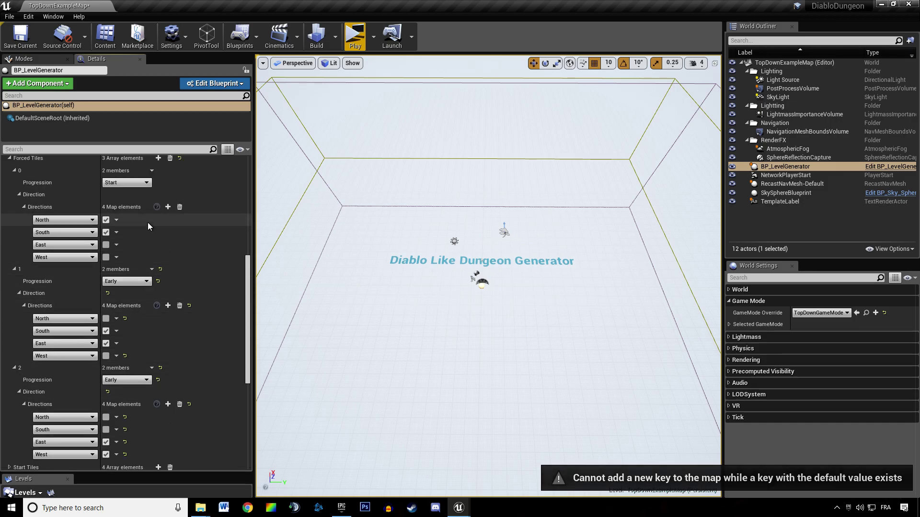
scroll(153, 204, "up", 2)
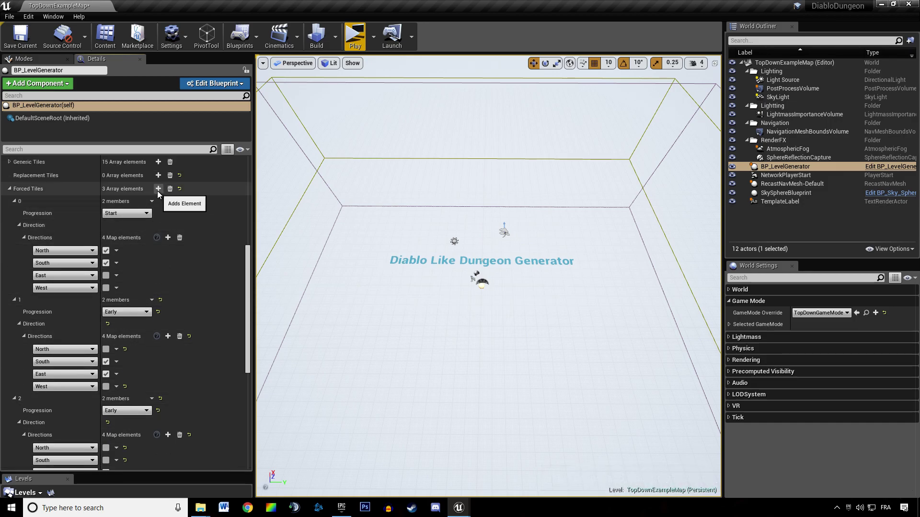
Add a fourth forced tile with Early progression and enable only its North and West directions.
left_click(158, 189)
scroll(124, 311, "down", 8)
left_click(107, 387)
left_click(108, 401)
left_click(19, 398)
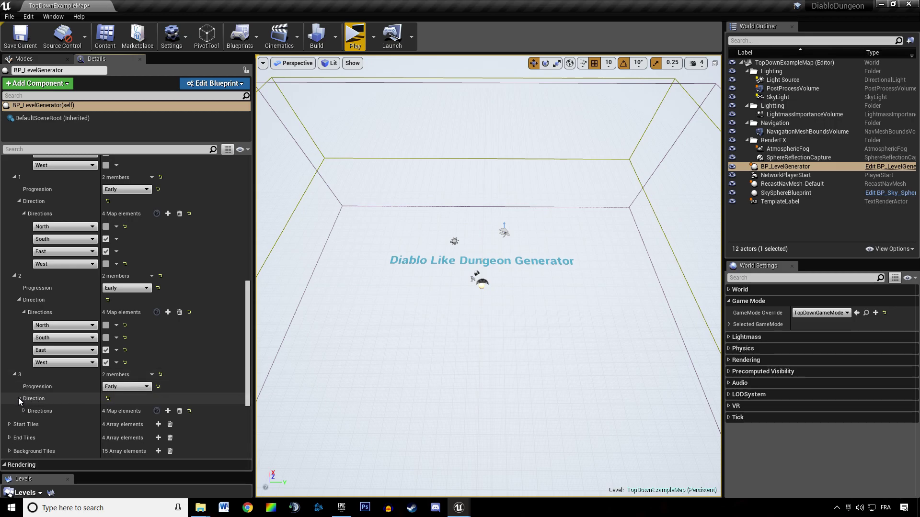
left_click(24, 411)
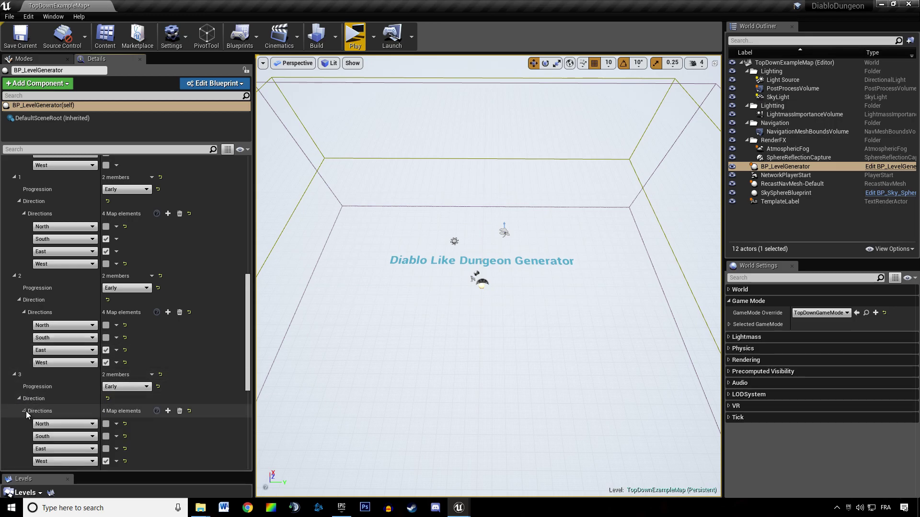
scroll(110, 445, "down", 2)
left_click(106, 431)
left_click(106, 394)
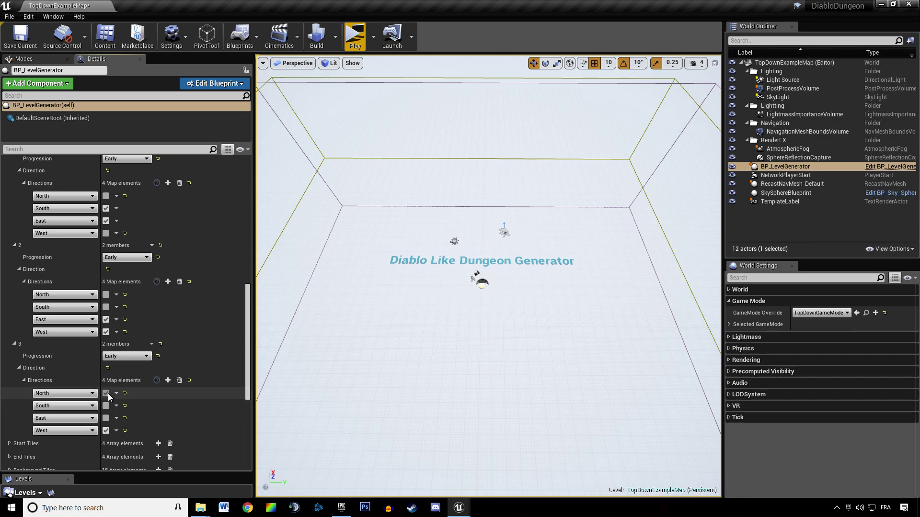
Save the level and test generation with the four forced tiles in a preview run.
key("ctrl+s")
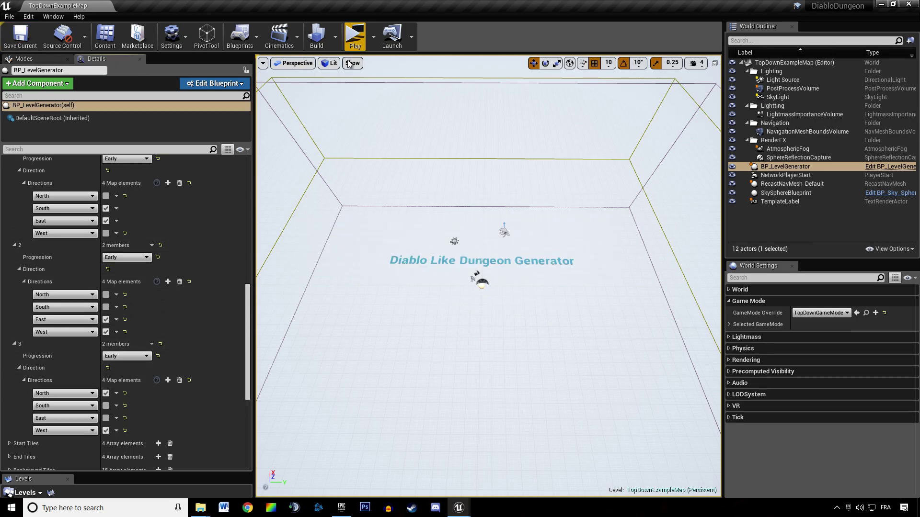
scroll(165, 367, "up", 15)
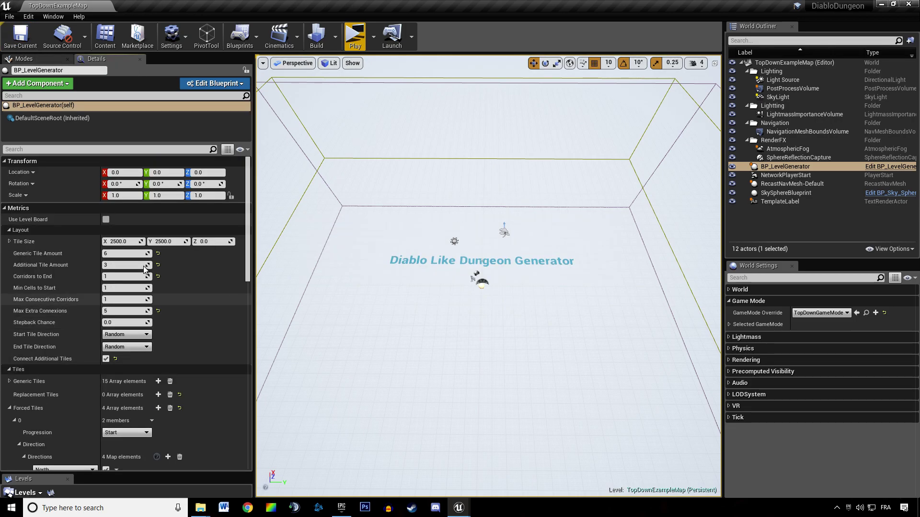
left_click(355, 36)
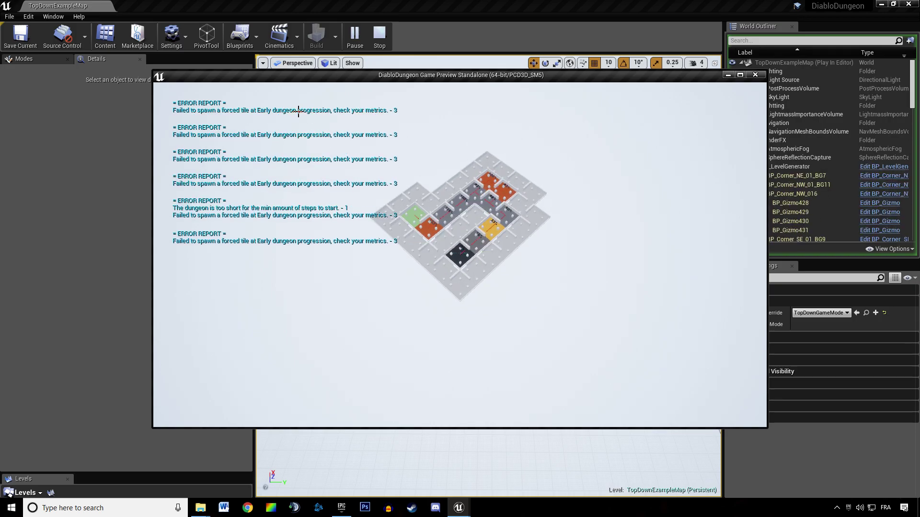
key("Escape")
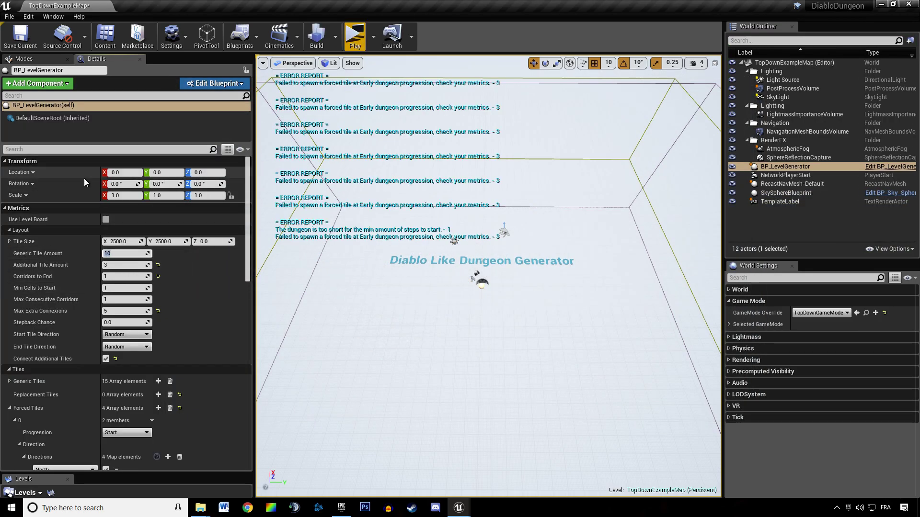
Set Generic Tile Amount to 10, save the level and test the generation in a preview run.
left_click(20, 36)
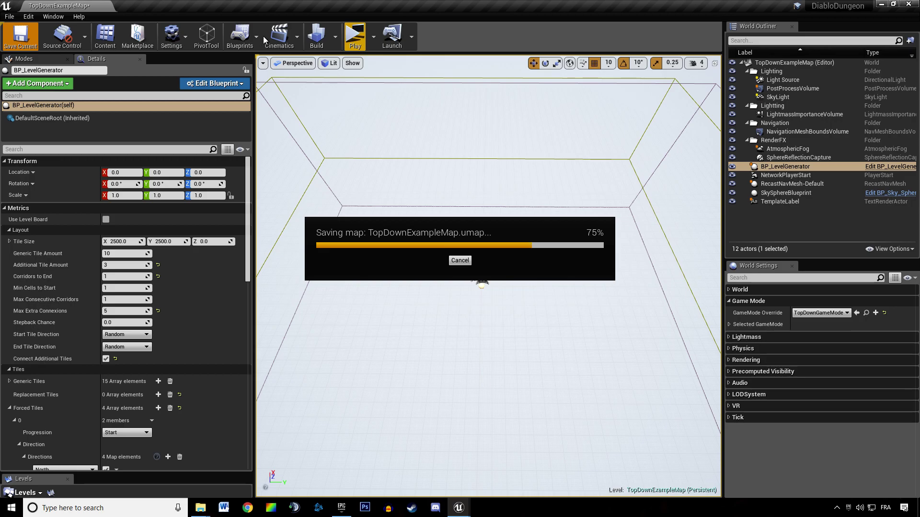
left_click(355, 36)
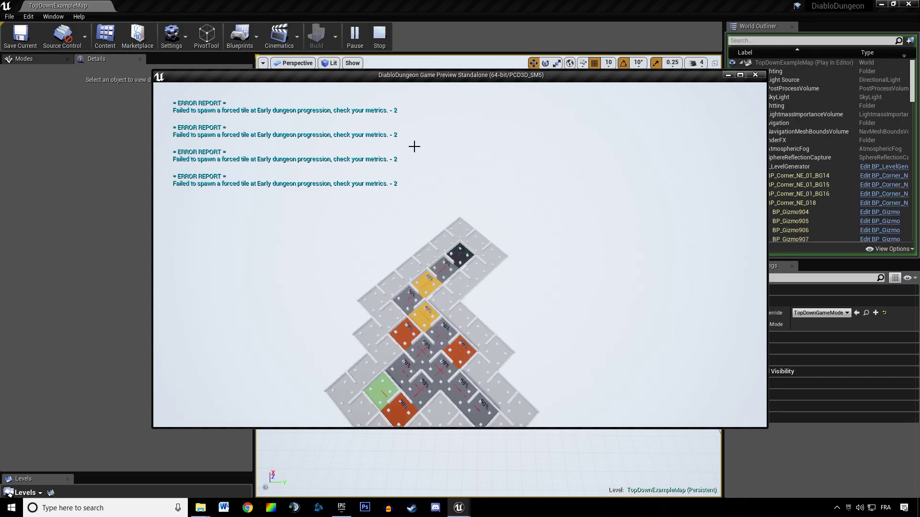
key("Escape")
Set Start Tile Direction to North, save the level and test the generation in a preview run.
scroll(88, 342, "down", 10)
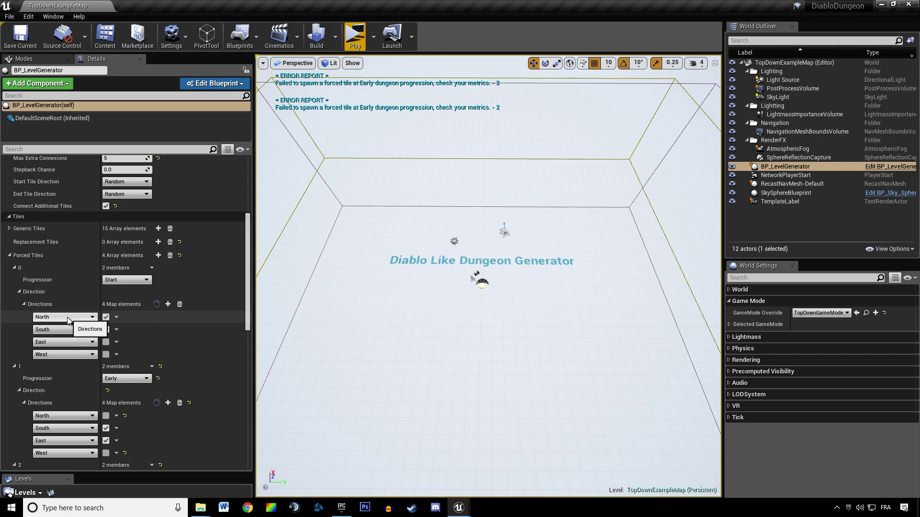
scroll(91, 308, "up", 5)
scroll(91, 326, "down", 2)
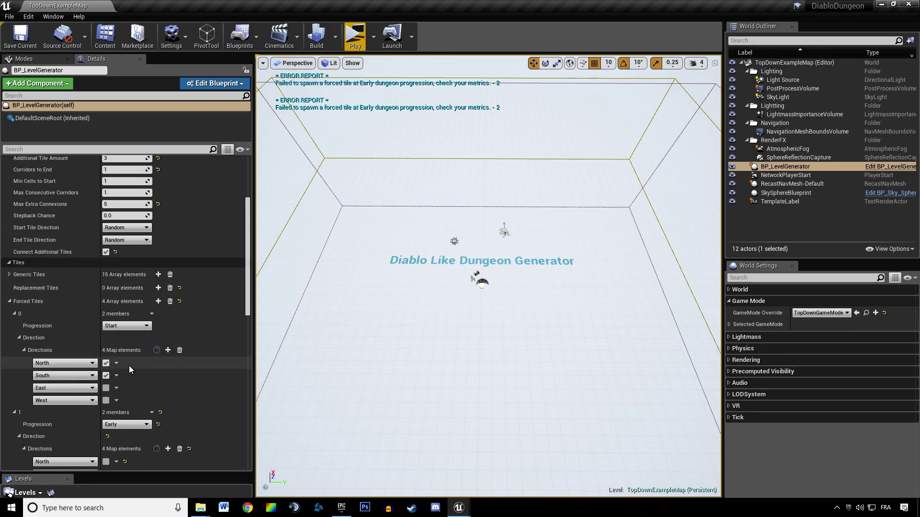
left_click(115, 228)
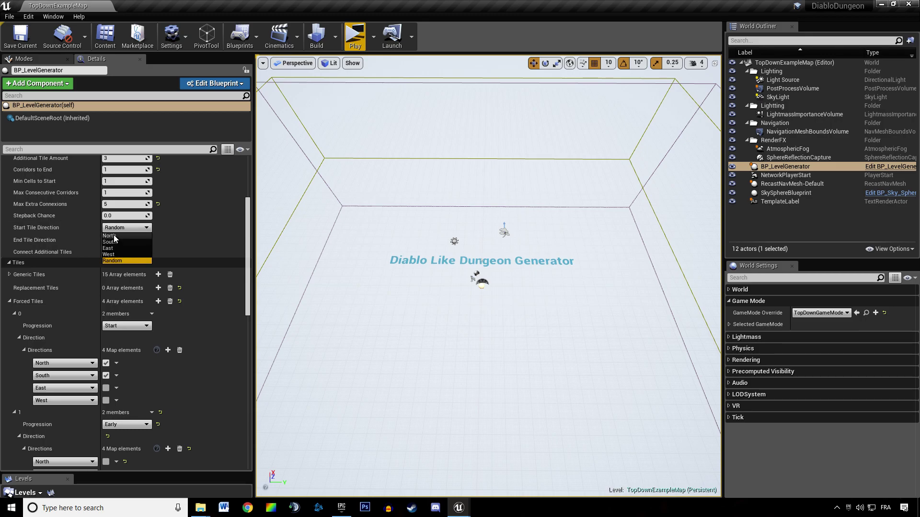
left_click(113, 236)
left_click(36, 38)
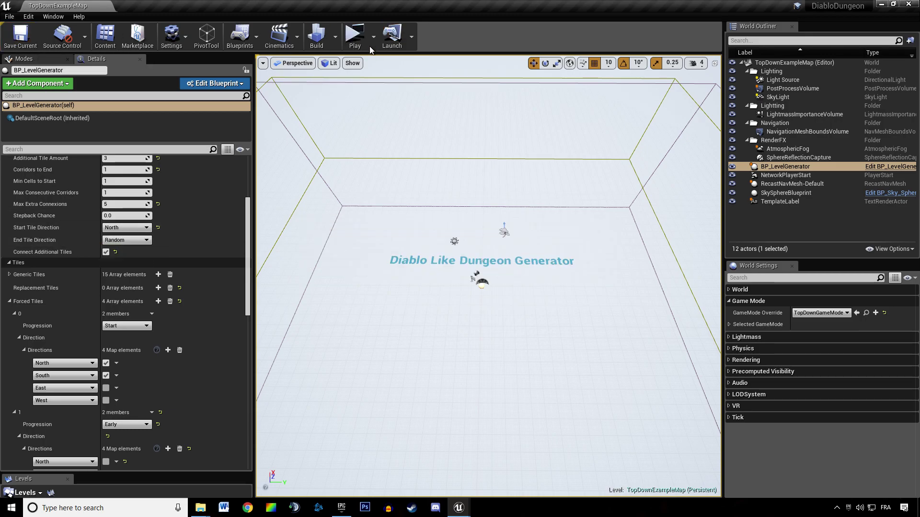
left_click(355, 37)
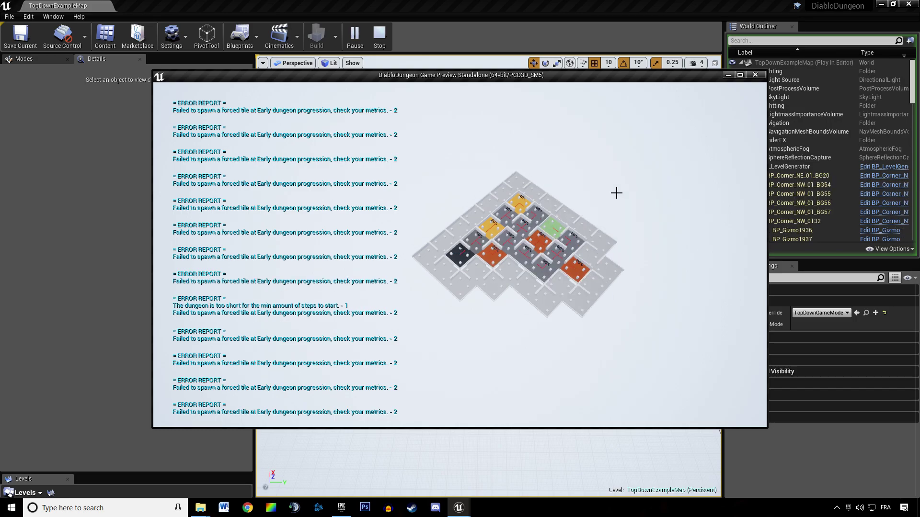
key("Escape")
Change the second forced tile's directions to East and West, and delete the other two Early forced tiles.
scroll(77, 268, "down", 2)
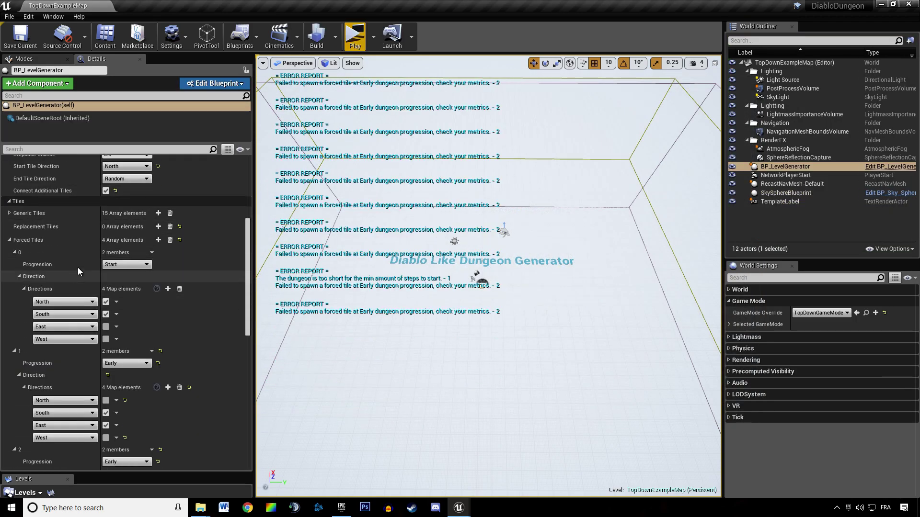
scroll(91, 287, "down", 5)
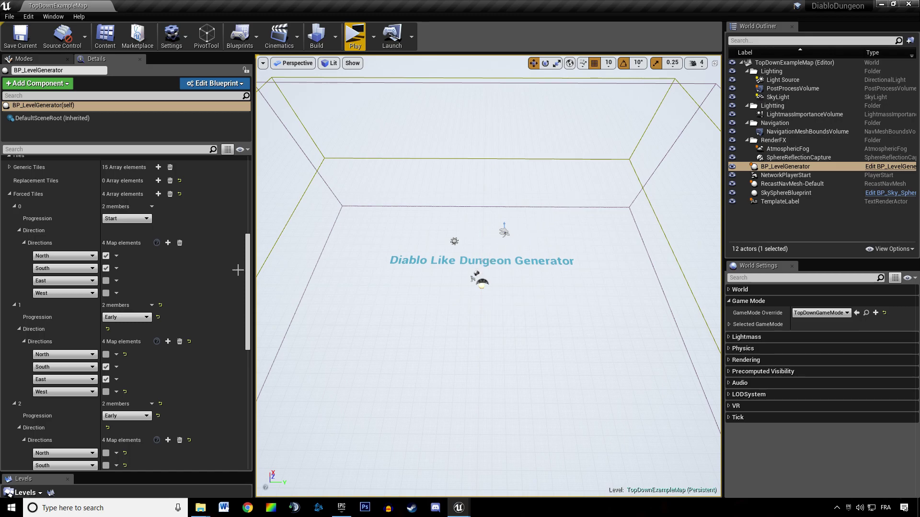
left_click(106, 367)
scroll(41, 278, "down", 1)
scroll(91, 384, "up", 2)
left_click(152, 336)
left_click(165, 355)
scroll(64, 384, "down", 1)
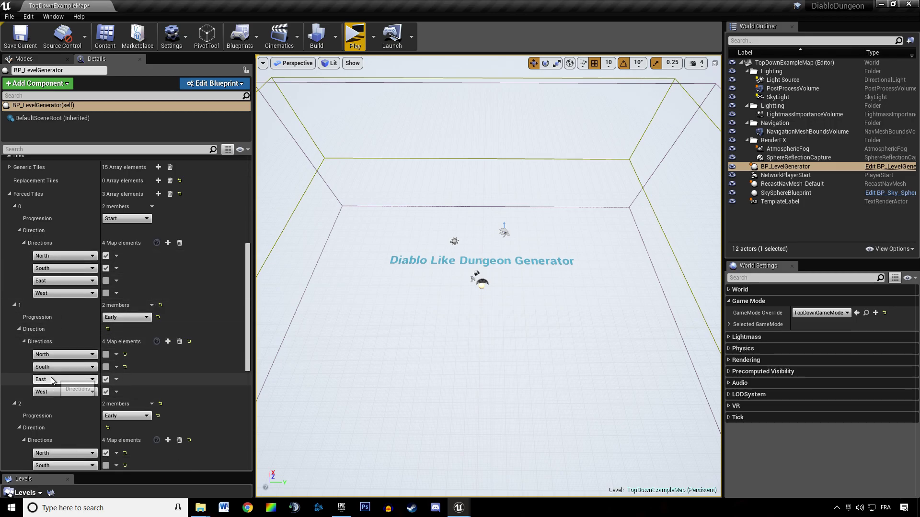
scroll(61, 299, "down", 2)
left_click(152, 358)
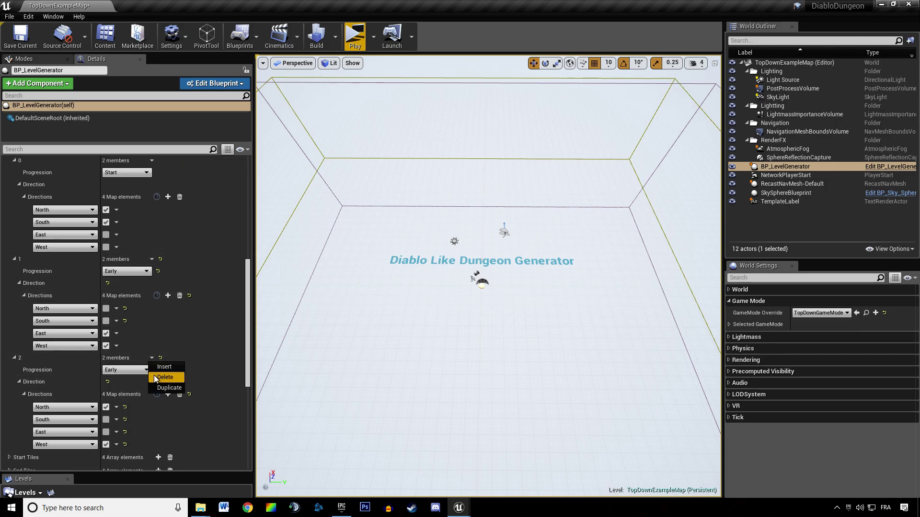
left_click(163, 377)
Save the level and test generation with the two remaining forced tiles in a preview run.
right_click_drag(266, 229, 451, 225)
key("ctrl+s")
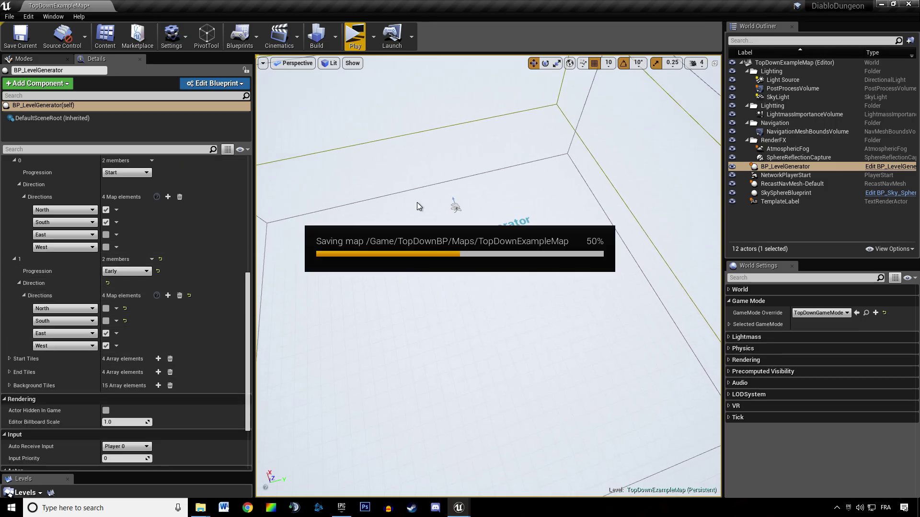
left_click(355, 43)
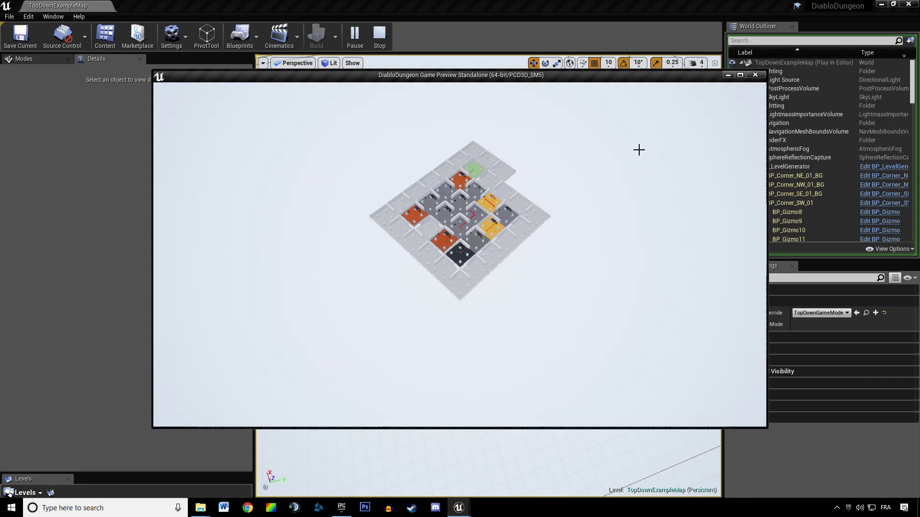
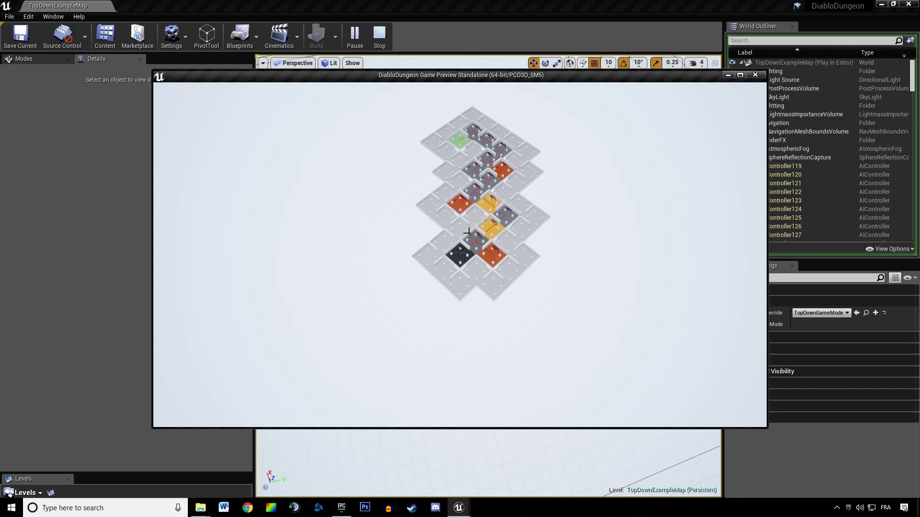
key("Escape")
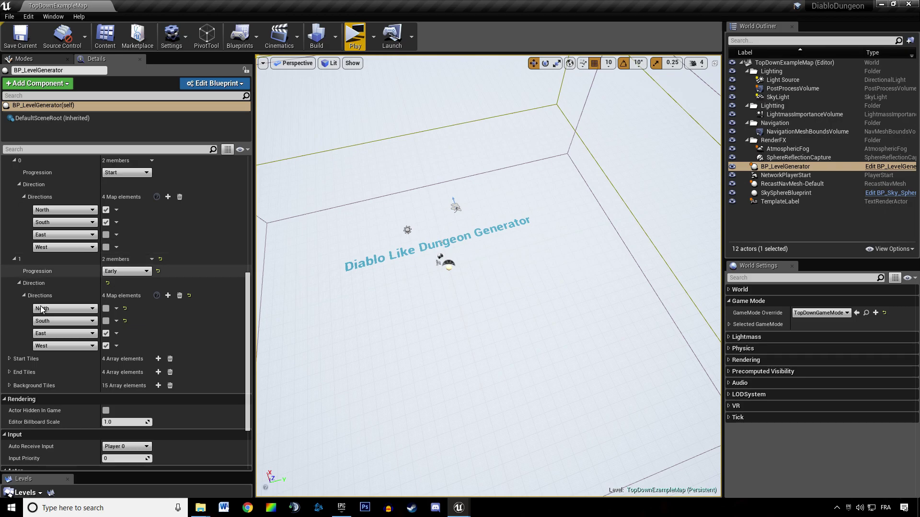
Delete the Early forced tile, keeping only the Start entry in Forced Tiles.
scroll(77, 351, "up", 1)
left_click(106, 351)
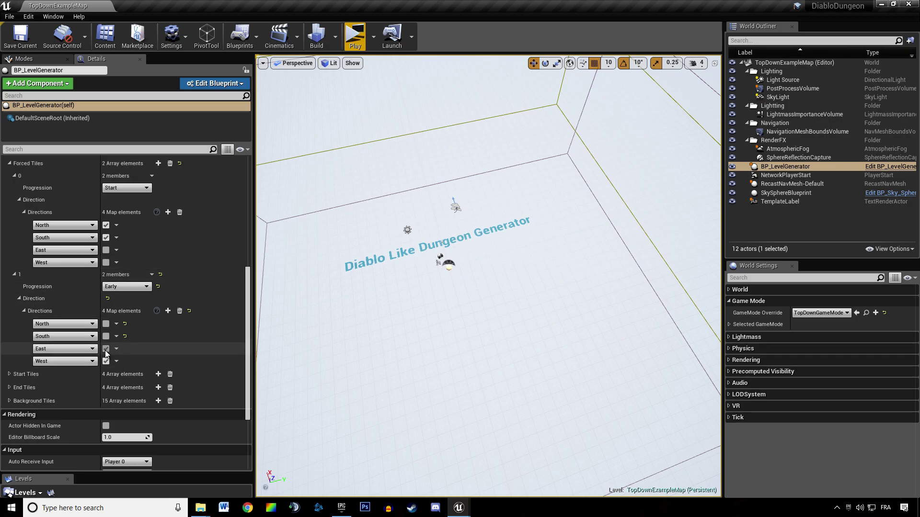
left_click(151, 275)
left_click(157, 298)
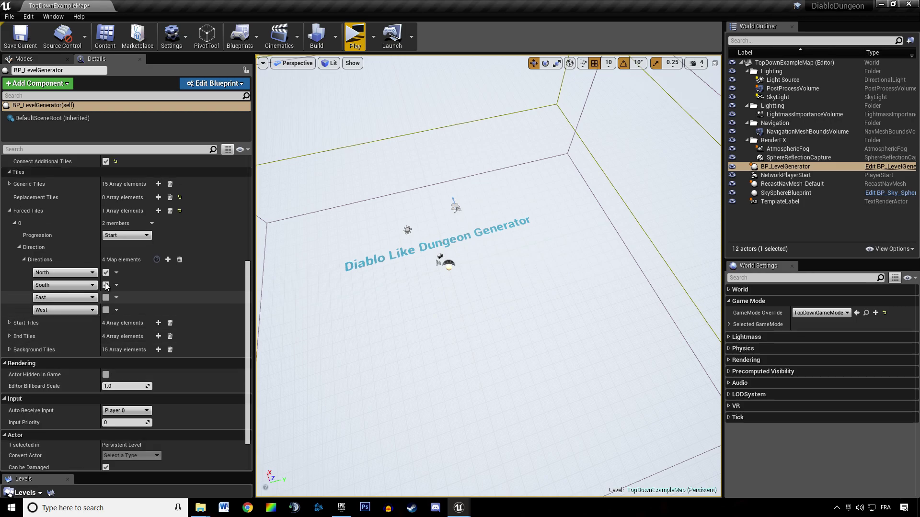
Set the forced tile's Progression to Early and enable its East direction.
left_click(146, 236)
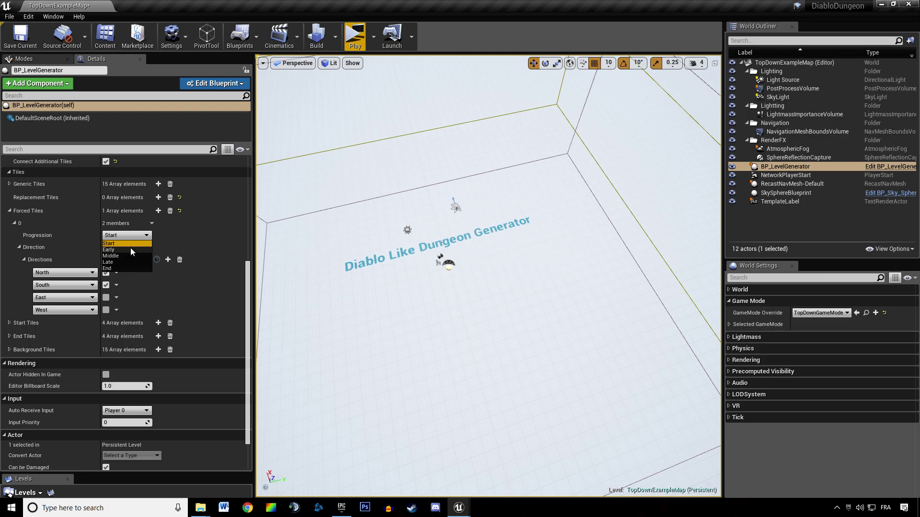
left_click(130, 249)
scroll(115, 311, "up", 2)
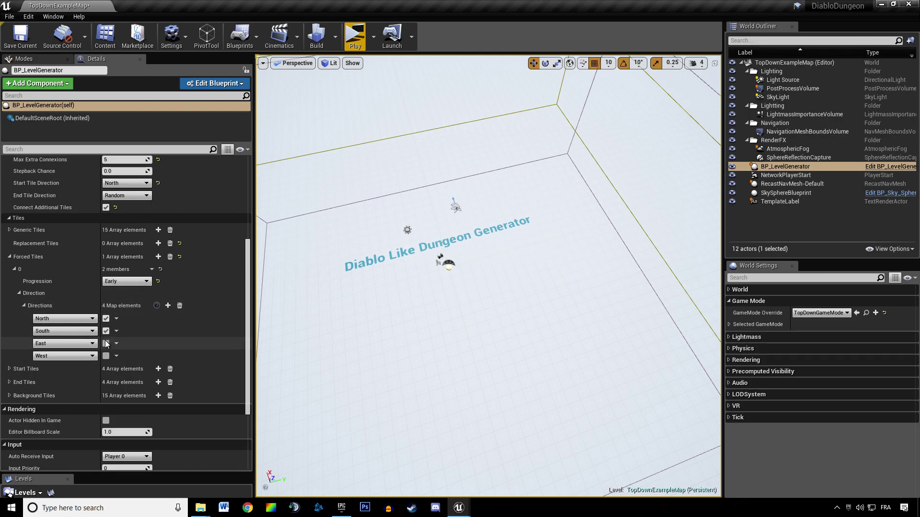
Set Generic Tile Amount to 6 on BP_LevelGenerator and save the level.
scroll(131, 319, "up", 7)
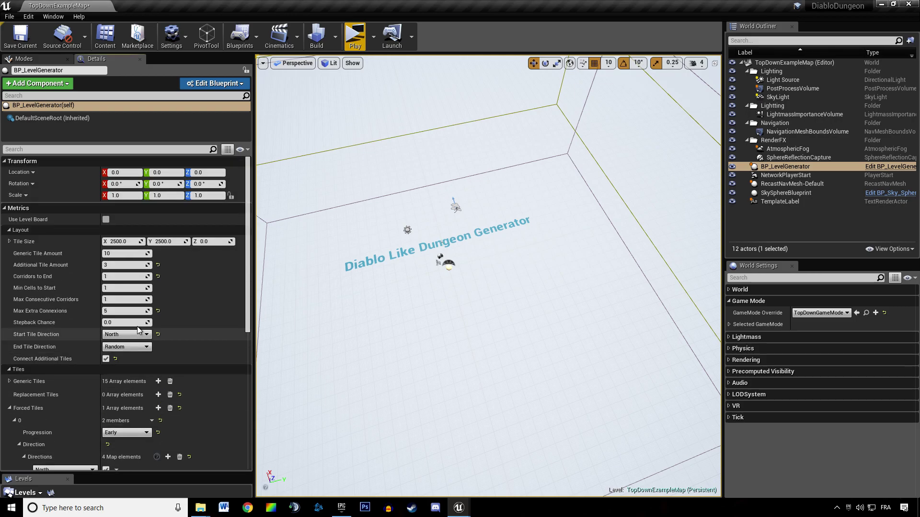
left_click(123, 257)
type("6")
key("Return")
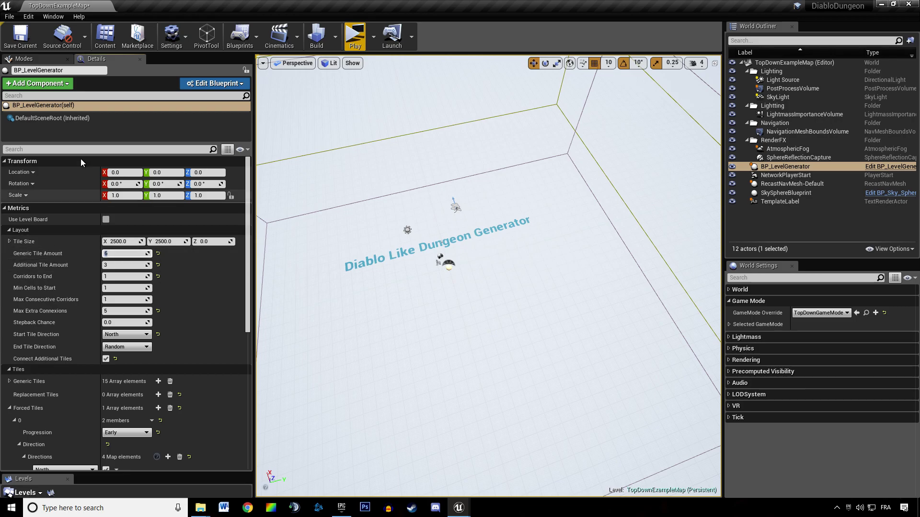
left_click(22, 37)
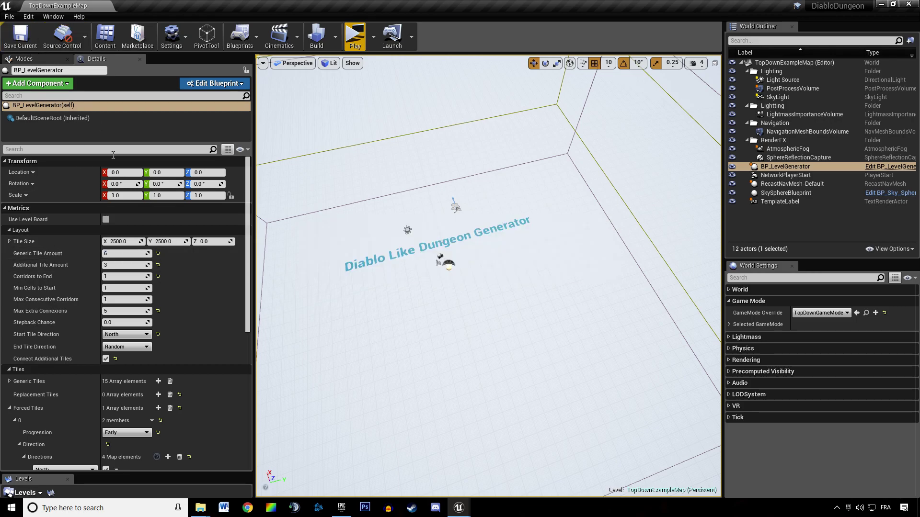
Set Generic Tile Amount to 5 and test the generation in a preview run.
left_click(117, 256)
type("5")
key("Return")
left_click(355, 41)
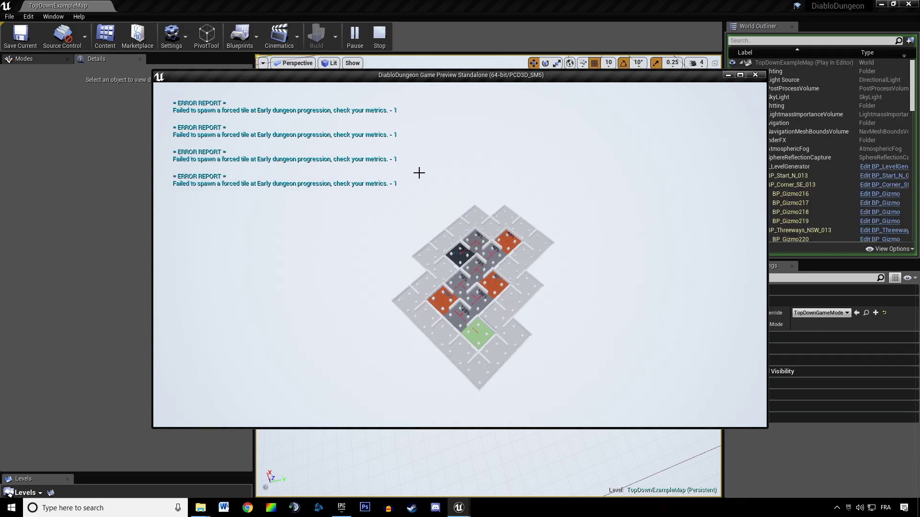
key("Escape")
Set the forced tile's Progression to Middle and save the level.
scroll(145, 364, "down", 5)
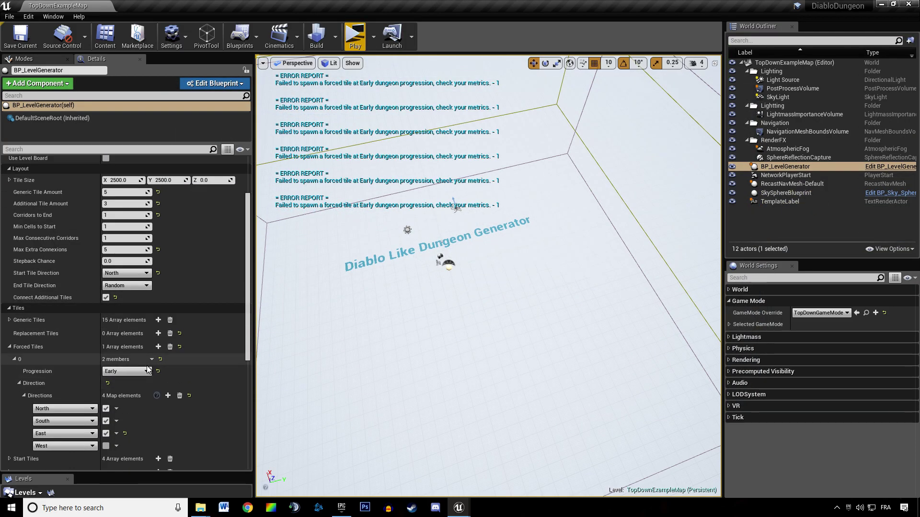
left_click(132, 327)
left_click(128, 346)
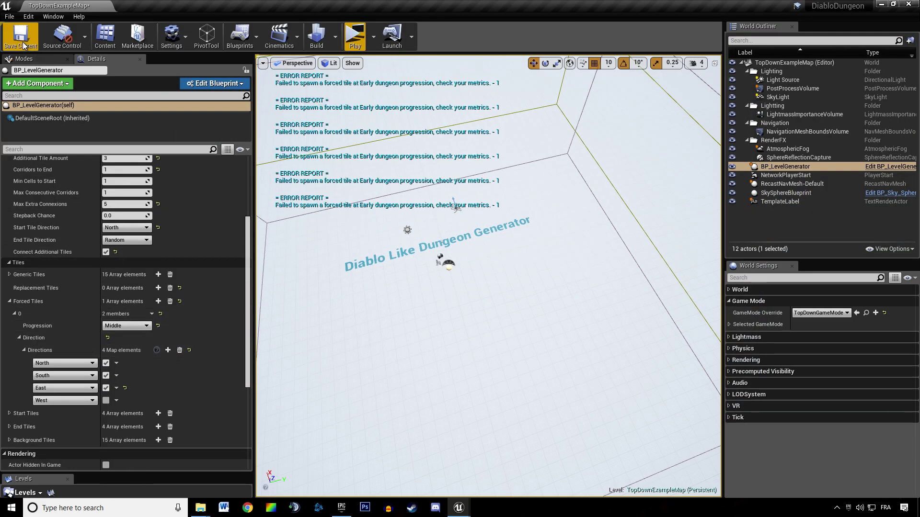
Change the forced tile's Progression to Start.
left_click(119, 327)
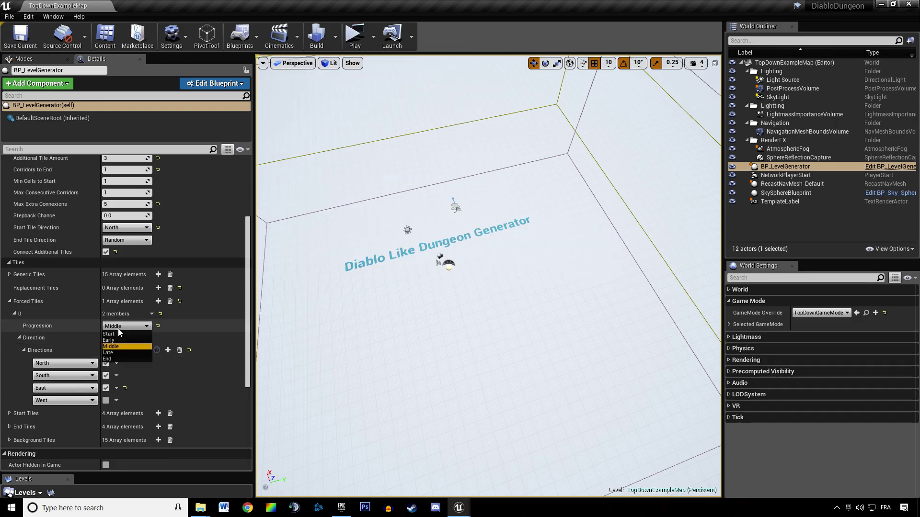
left_click(116, 338)
left_click(114, 329)
left_click(111, 334)
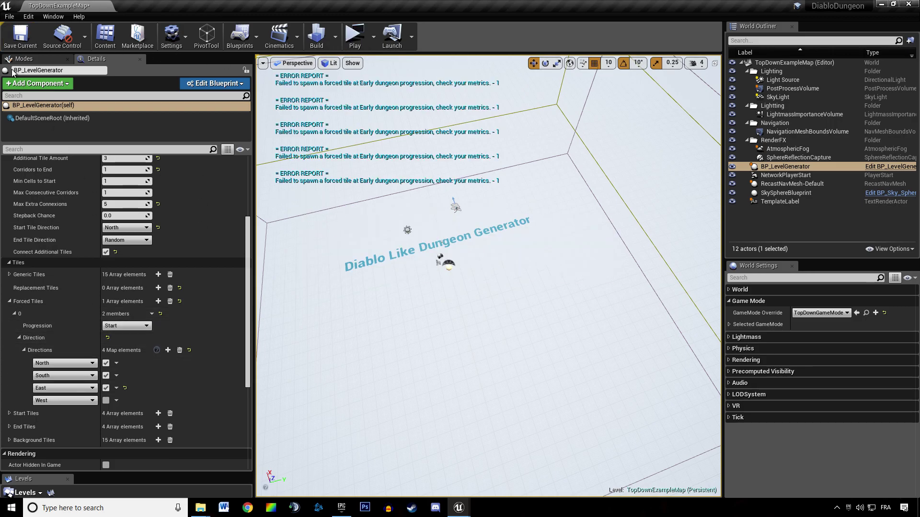
Save the level and test the generation with the Start forced tile in a preview run.
left_click(21, 36)
left_click(356, 37)
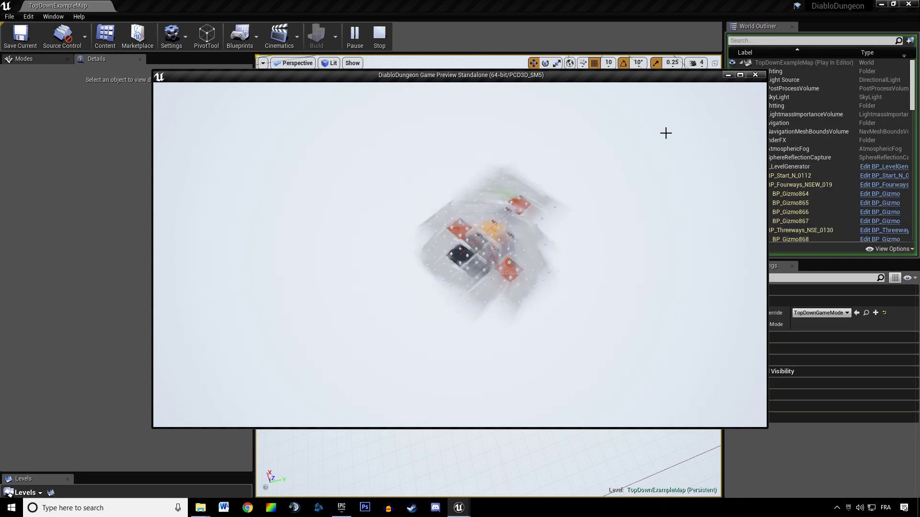
key("Escape")
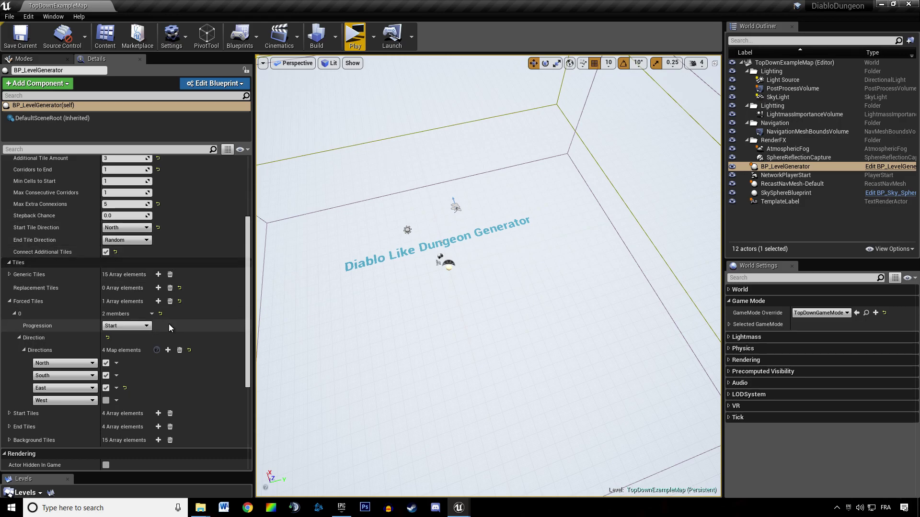
Reset Start Tile Direction to its default, Random, and save the level.
scroll(168, 324, "up", 3)
left_click(158, 330)
left_click(22, 36)
Run a preview, walk the character through the dungeon and inspect the generated layout from above.
left_click(369, 36)
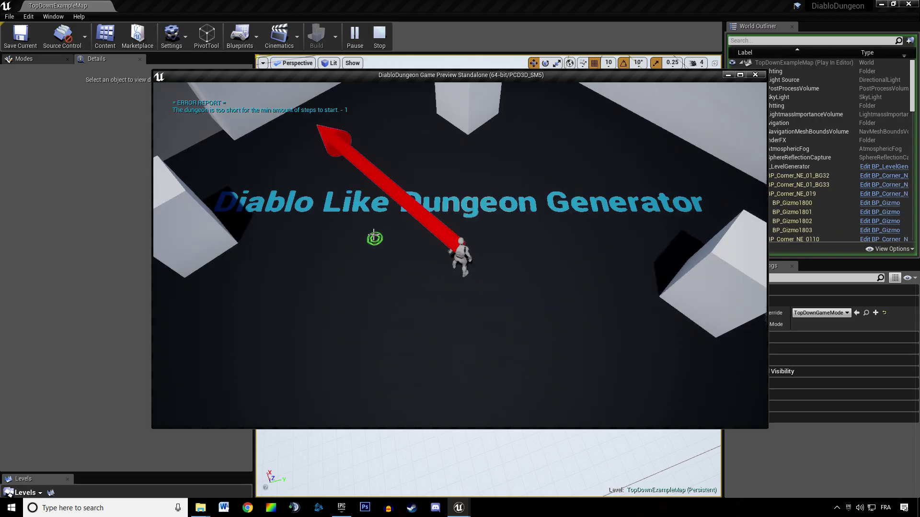
left_click(383, 211)
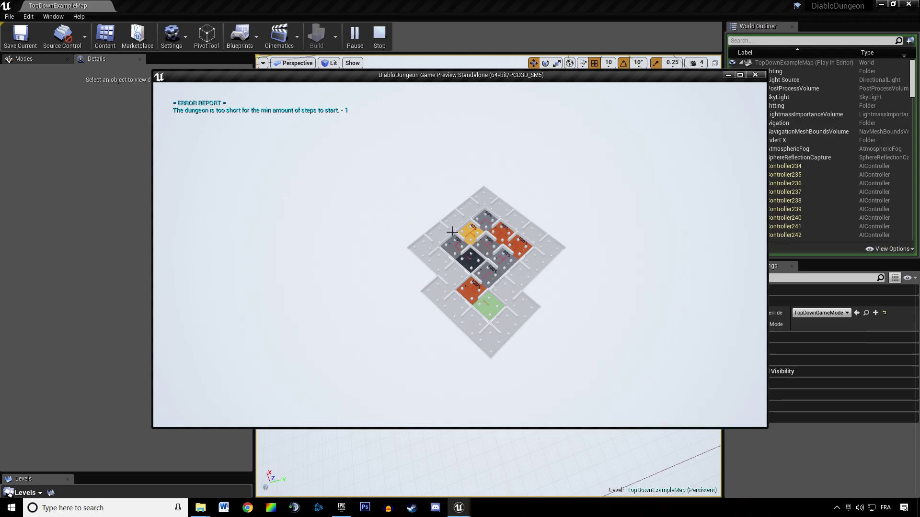
left_click(446, 235)
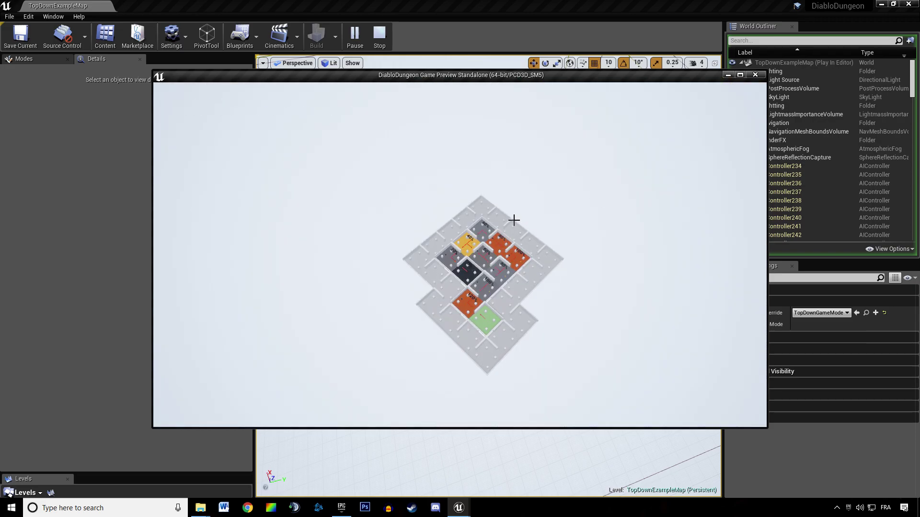
mouse_move(514, 220)
left_mouse_down()
mouse_move(610, 200)
mouse_move(630, 282)
mouse_move(568, 349)
mouse_move(521, 369)
mouse_move(647, 332)
mouse_move(647, 319)
mouse_move(529, 310)
left_mouse_up()
key("space")
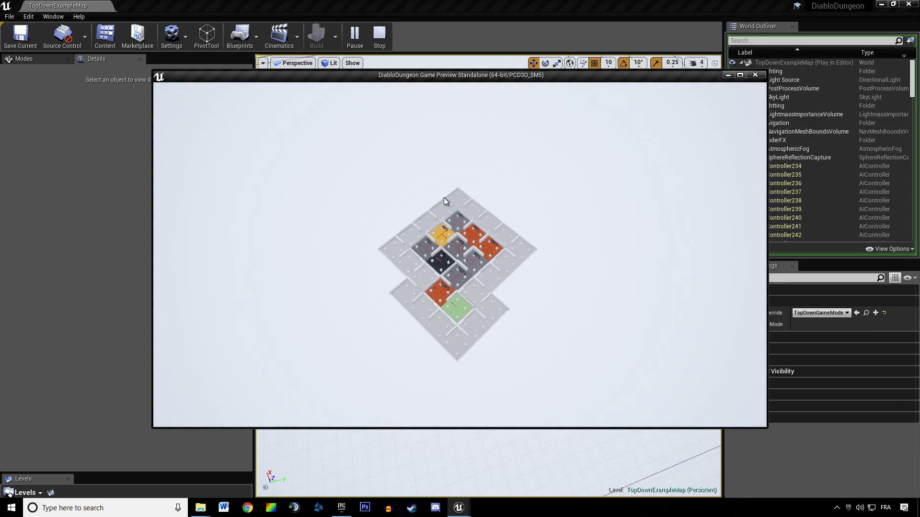
key("Escape")
Bring up the DT_Levels data table and add a new row named TheLibrary.
left_click_drag(919, 48, 445, 44)
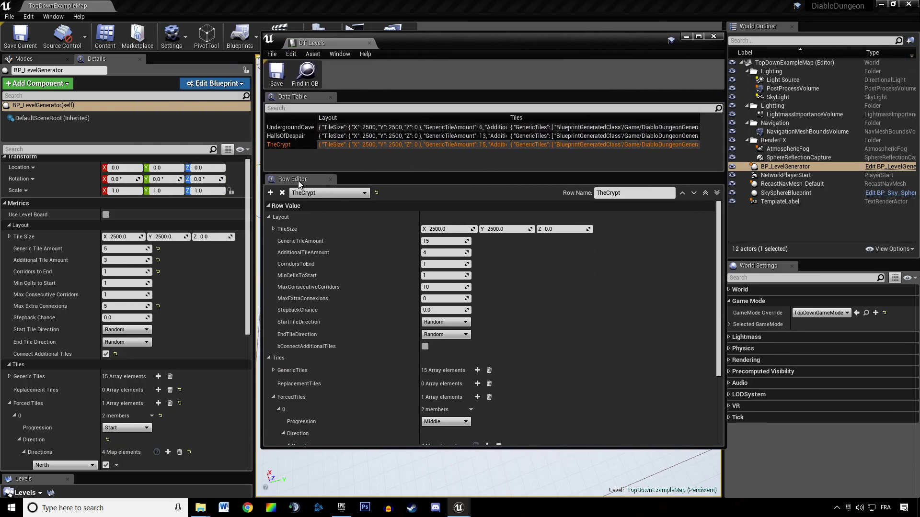
left_click(270, 192)
type("TheLibrary")
key("Return")
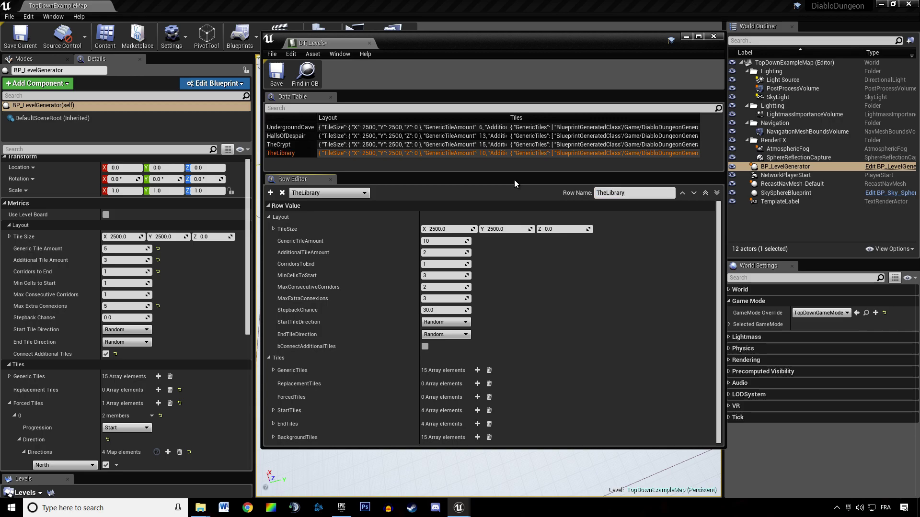
In the TheLibrary row, set GenericTileAmount to 5, AdditionalTileAmount to 3 and MinCellsToStart to 1.
left_click(424, 242)
type("5")
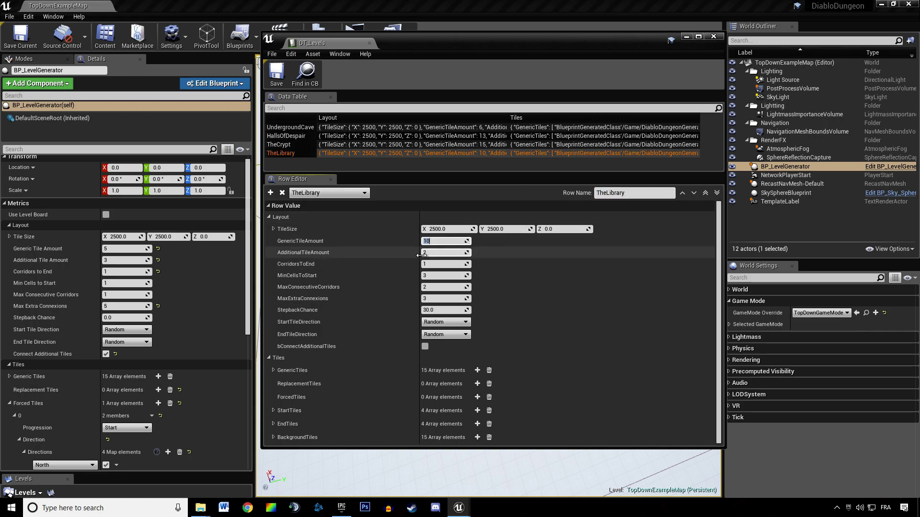
left_click(436, 253)
type("3")
left_click(436, 276)
type("1")
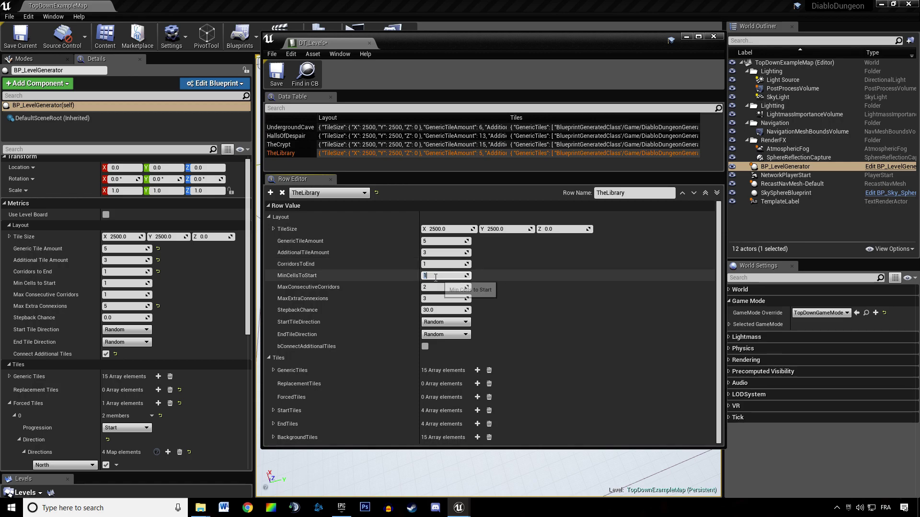
Set TheLibrary's MaxConsecutiveCorridors to 1, MaxExtraConnexions to 5 and StepbackChance to 0.
left_click(432, 287)
type("1")
left_click(430, 300)
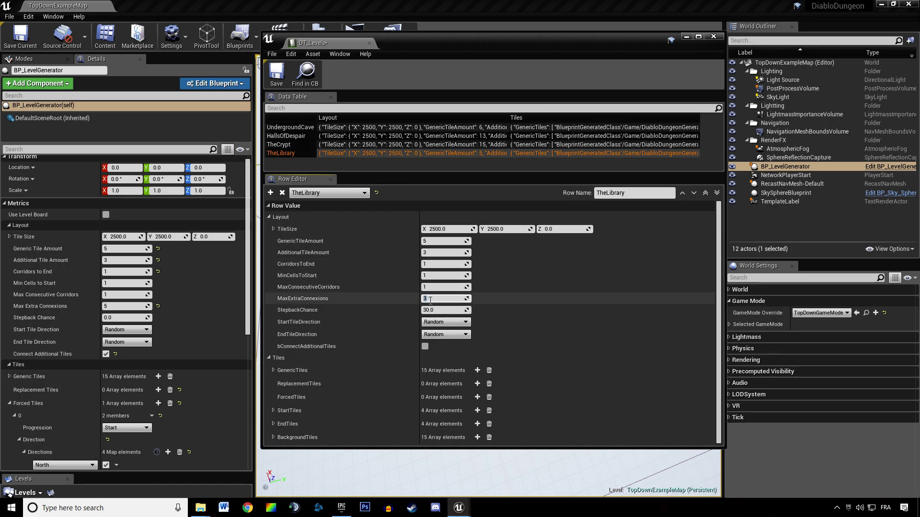
type("5")
left_click(429, 311)
type("0")
key("Return")
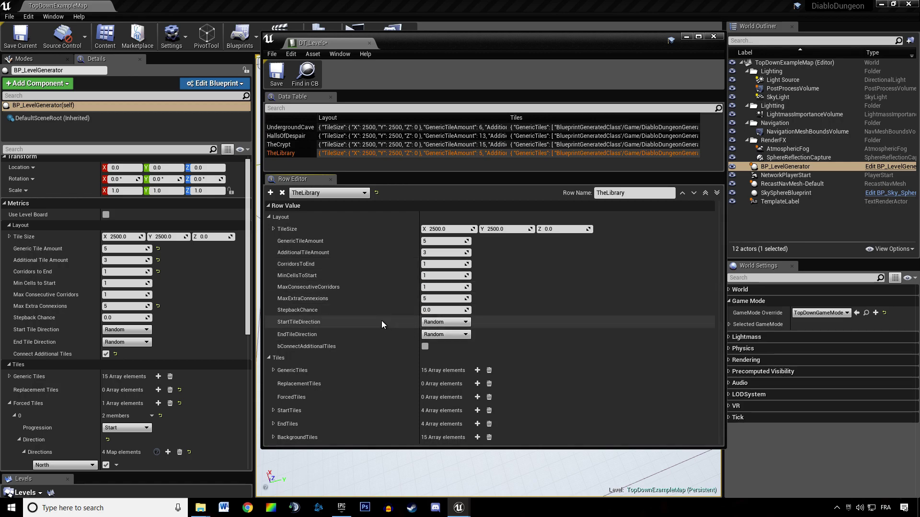
left_click(429, 311)
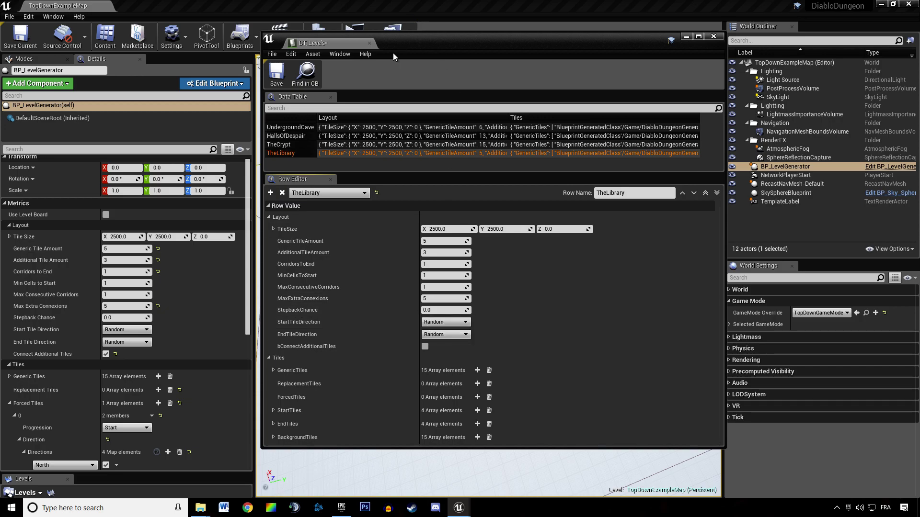
Set Stepback Chance to 35 on BP_LevelGenerator, save the level and test the generation in a preview run.
left_click_drag(400, 47, 485, 54)
left_click(485, 29)
mouse_move(119, 318)
left_mouse_down()
mouse_move(143, 318)
mouse_move(119, 325)
left_mouse_up()
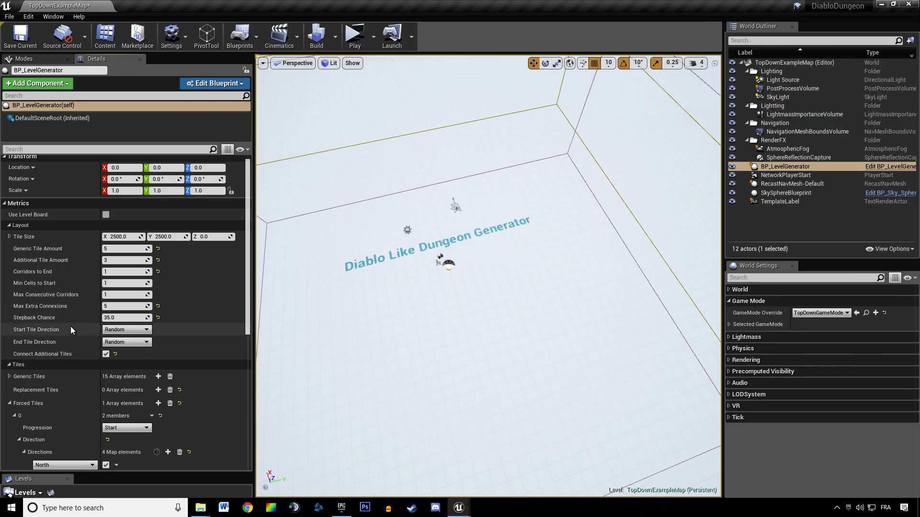
key("ctrl+s")
left_click(354, 36)
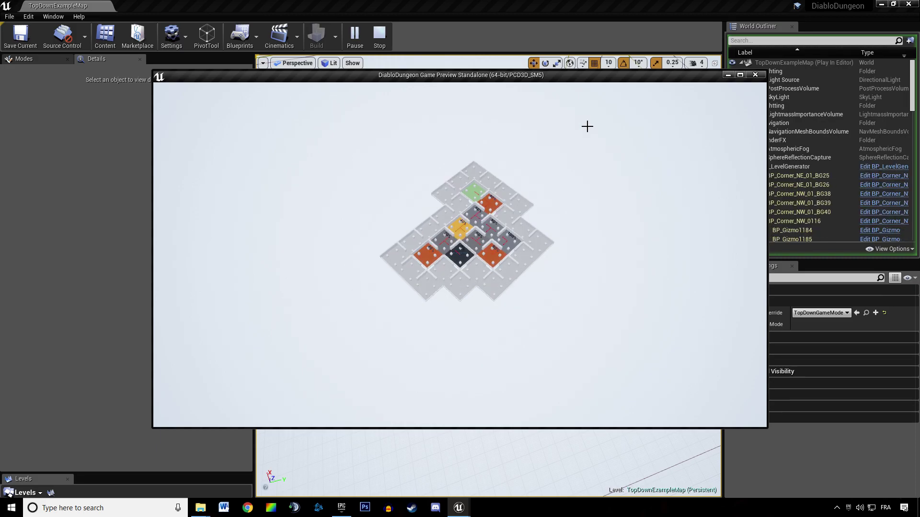
key("Escape")
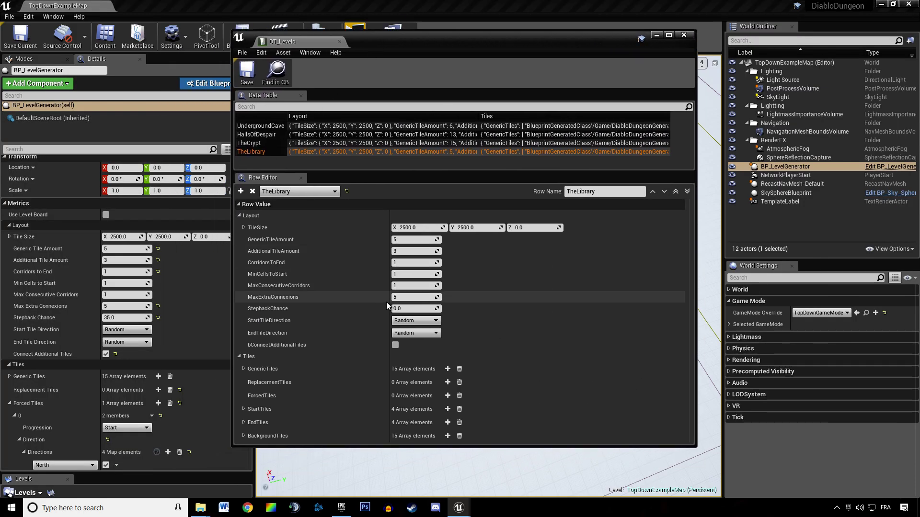
In the DT_Levels TheLibrary row, set StepbackChance to 35 and enable bConnectAdditionalTiles.
left_click(396, 309)
type("35")
key("Return")
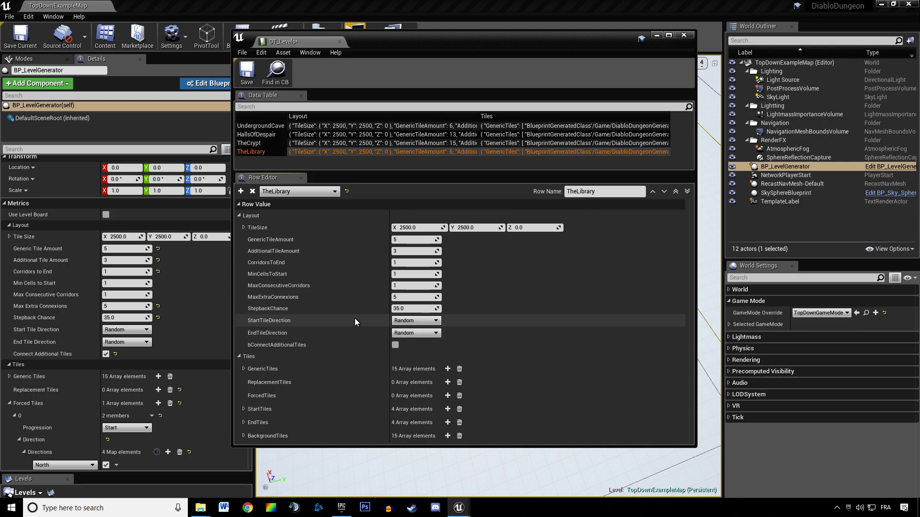
left_click(394, 346)
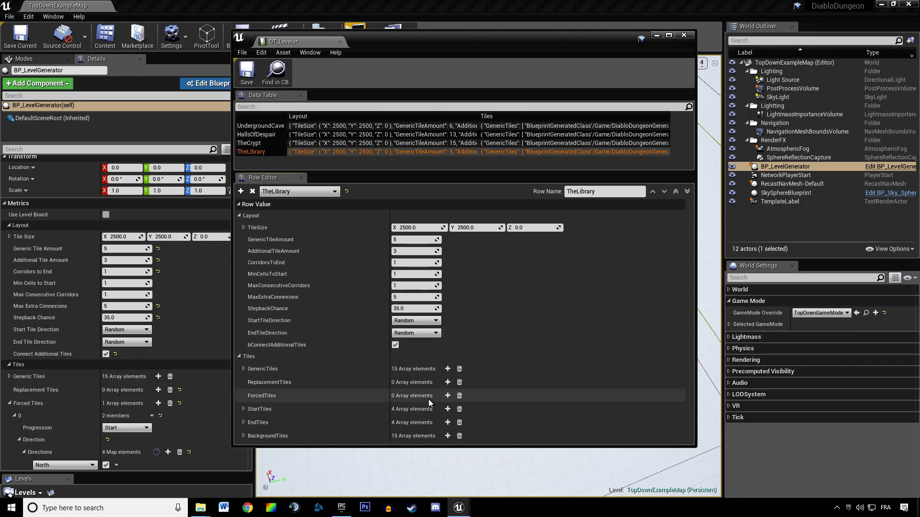
Add one forced tile with Start progression to TheLibrary and expand its directions.
left_click(447, 396)
left_click(255, 398)
scroll(257, 395, "down", 1)
left_click(258, 396)
scroll(262, 393, "down", 2)
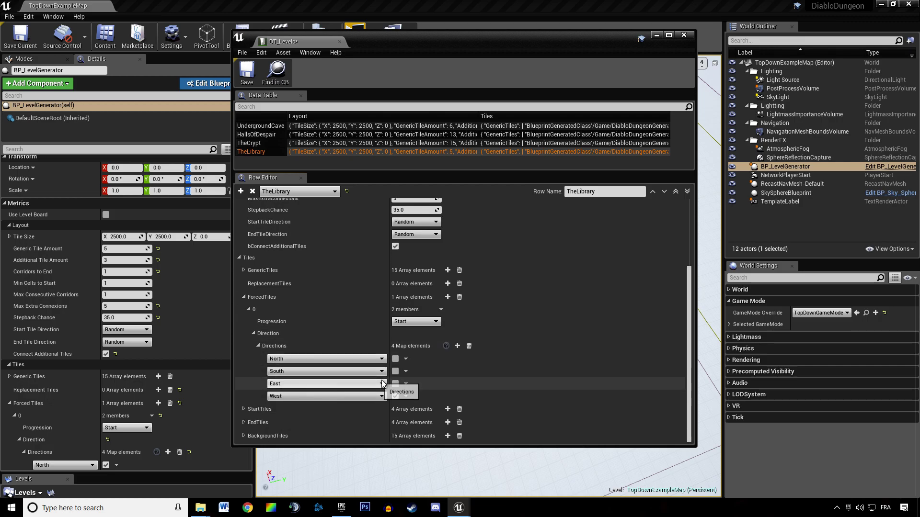
scroll(91, 415, "down", 4)
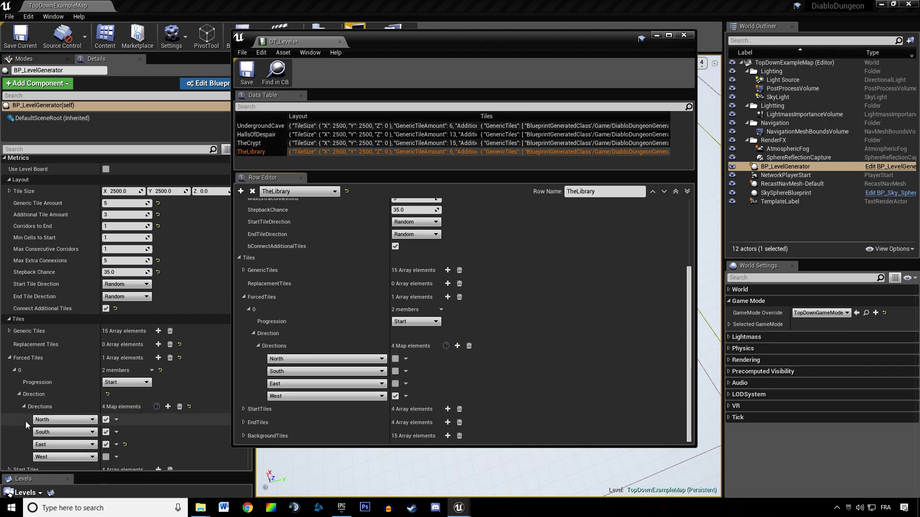
Enable North, South and East and disable West for TheLibrary's forced tile, and save the data table.
left_click(395, 396)
left_click(395, 371)
left_click(395, 359)
left_click(395, 384)
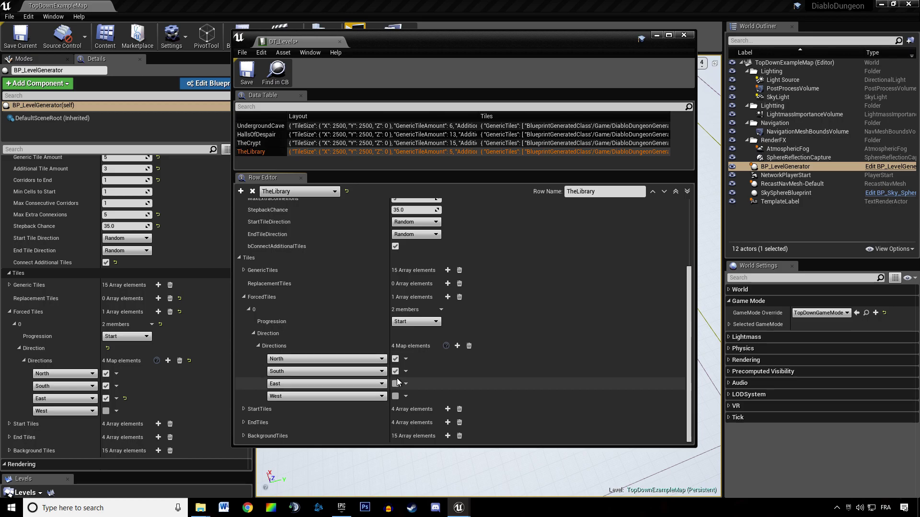
key("ctrl+s")
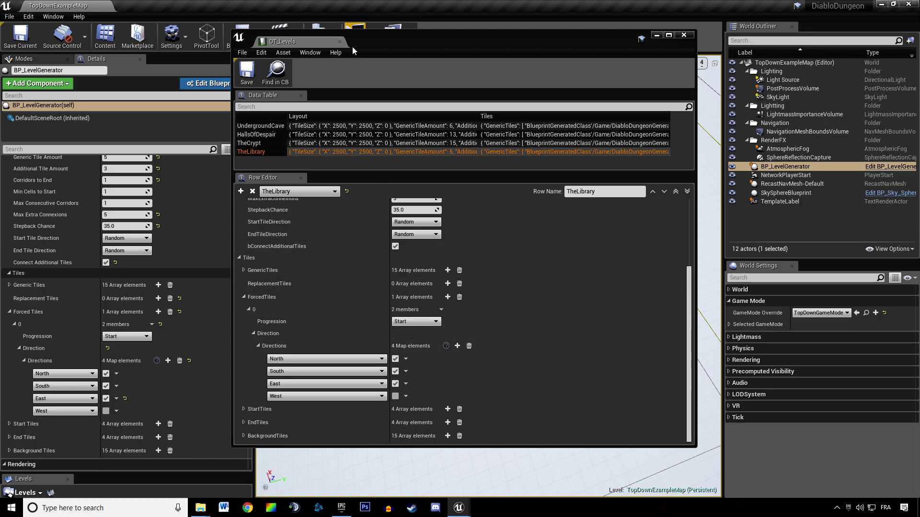
Review the settings of the UndergroundCave, HallsOfDespair, TheCrypt and TheLibrary rows.
left_click(263, 137)
left_click(258, 143)
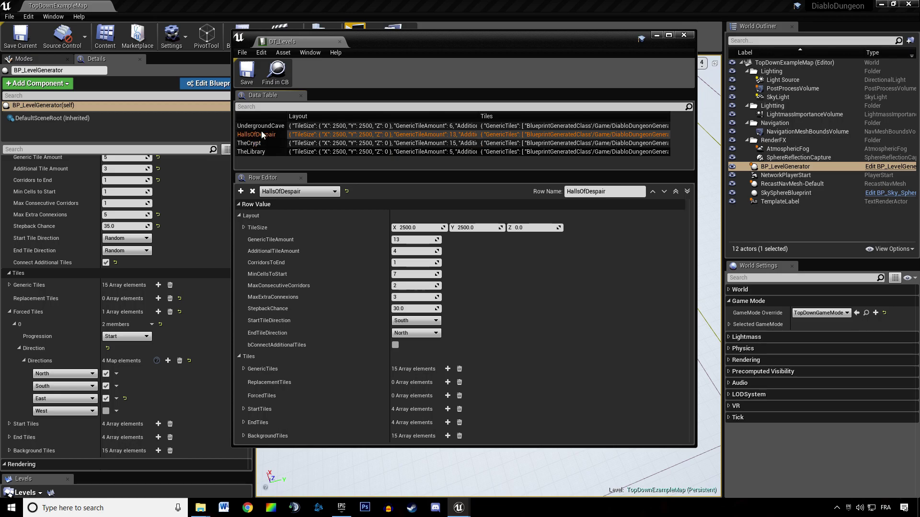
left_click(262, 124)
left_click(260, 134)
left_click(258, 143)
left_click(255, 152)
Move the data table out of the way, enable Use Level Board on BP_LevelGenerator and save the level.
left_click_drag(381, 52, 919, 53)
scroll(95, 211, "up", 5)
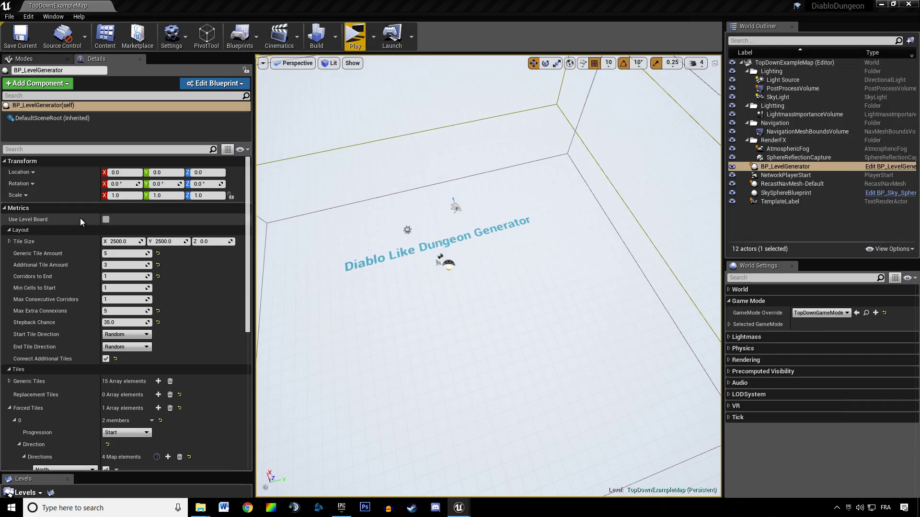
left_click(106, 220)
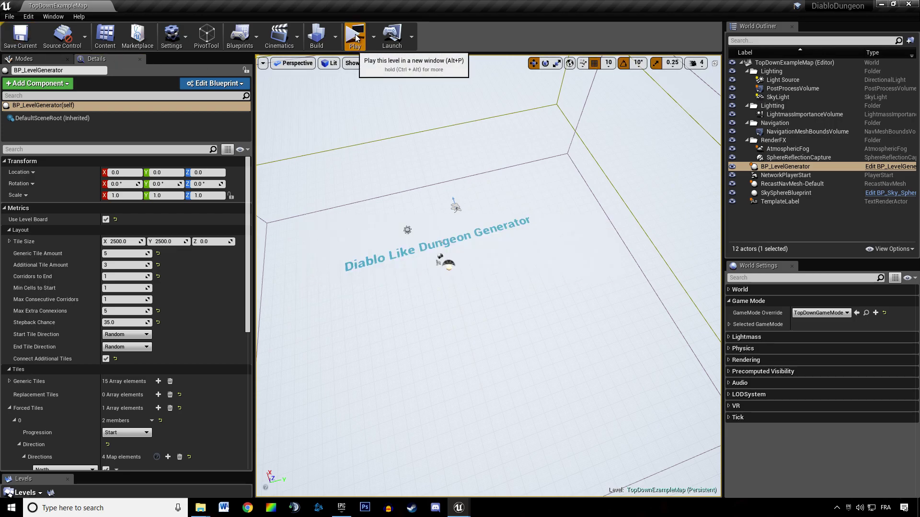
Play the level in a maximized preview window, generate several dungeon layouts in a row, and close the preview.
left_click(355, 35)
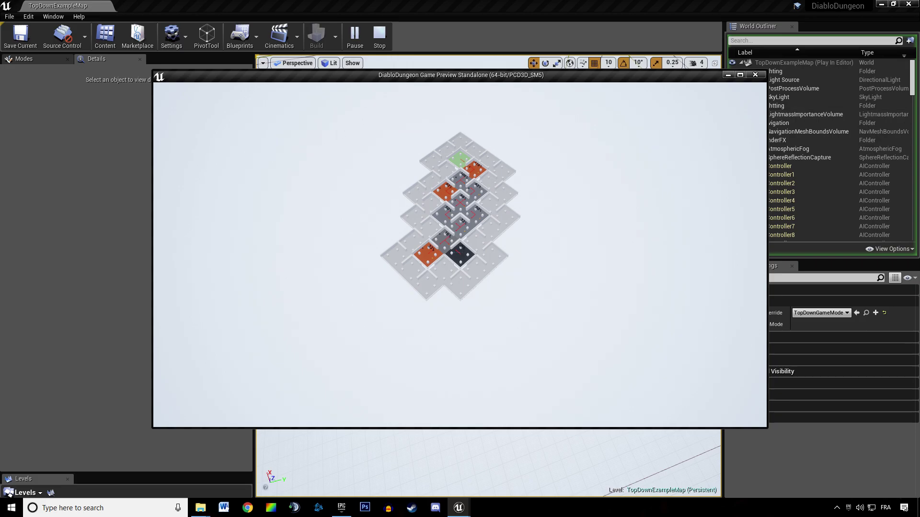
left_click(739, 75)
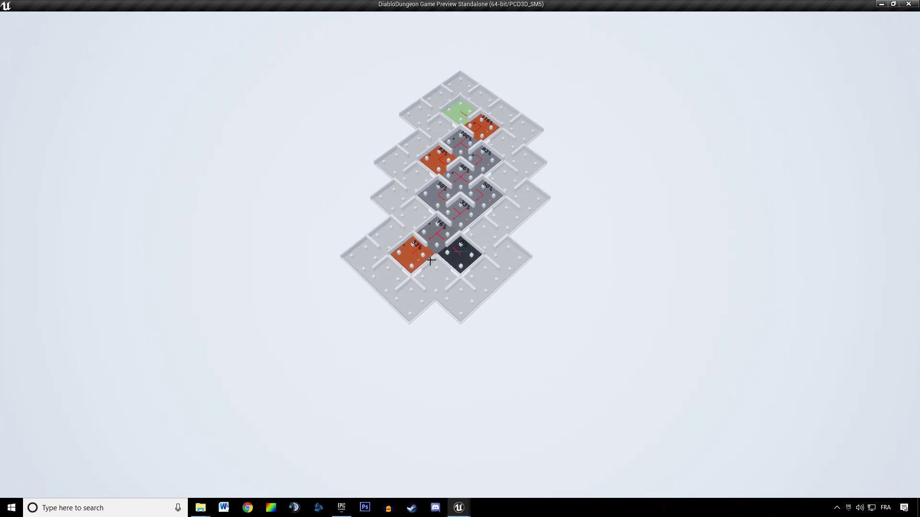
left_click(555, 247)
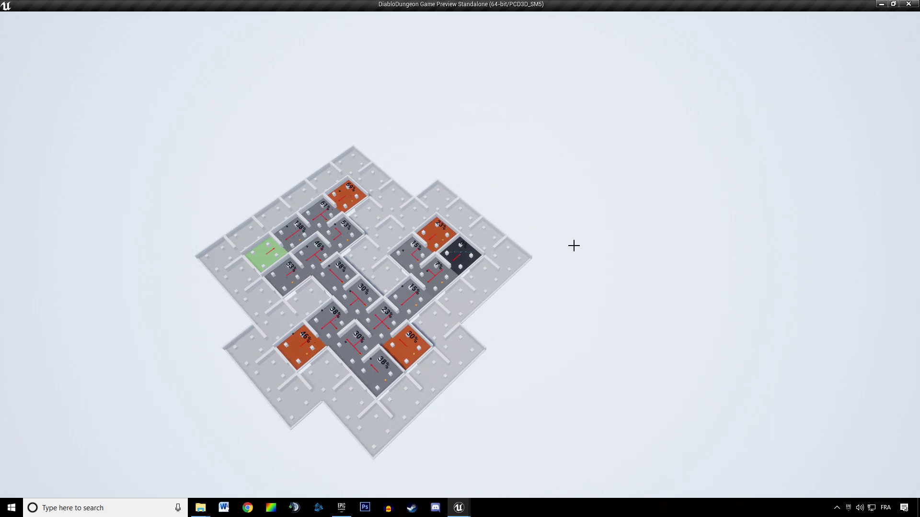
left_click(574, 246)
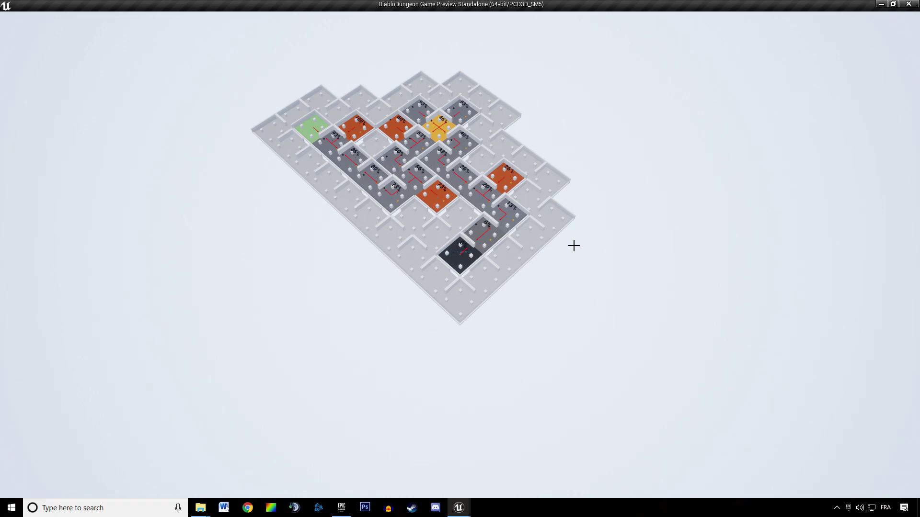
left_click(574, 246)
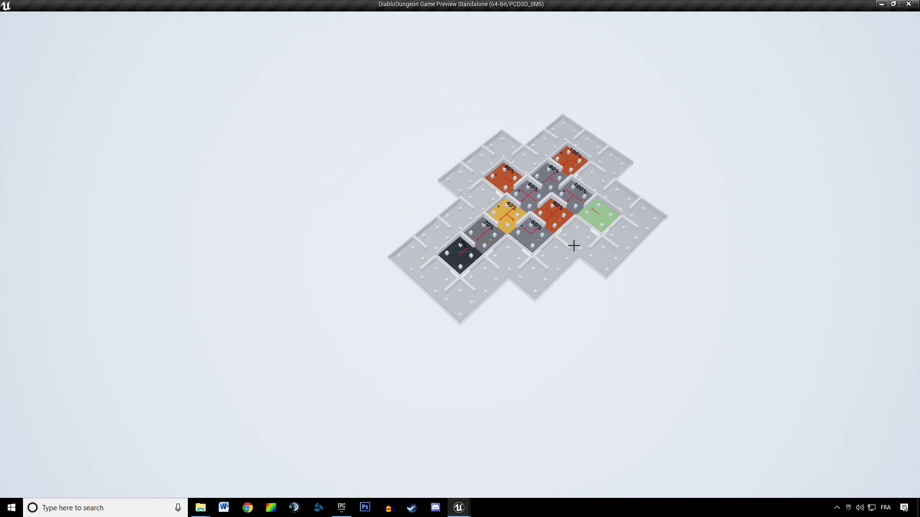
left_click(908, 4)
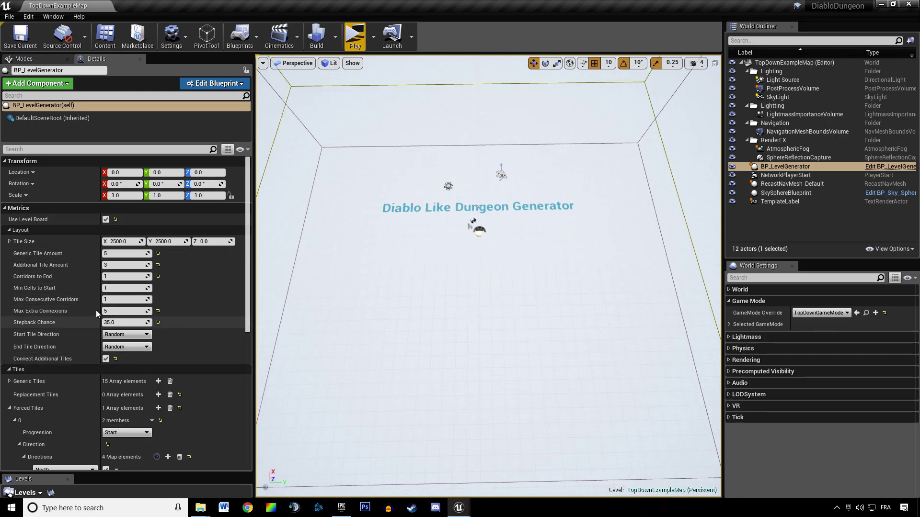
Dock the DT_Levels data table next to the map in the main editor window and return to TopDownExampleMap.
right_click_drag(474, 194, 481, 164)
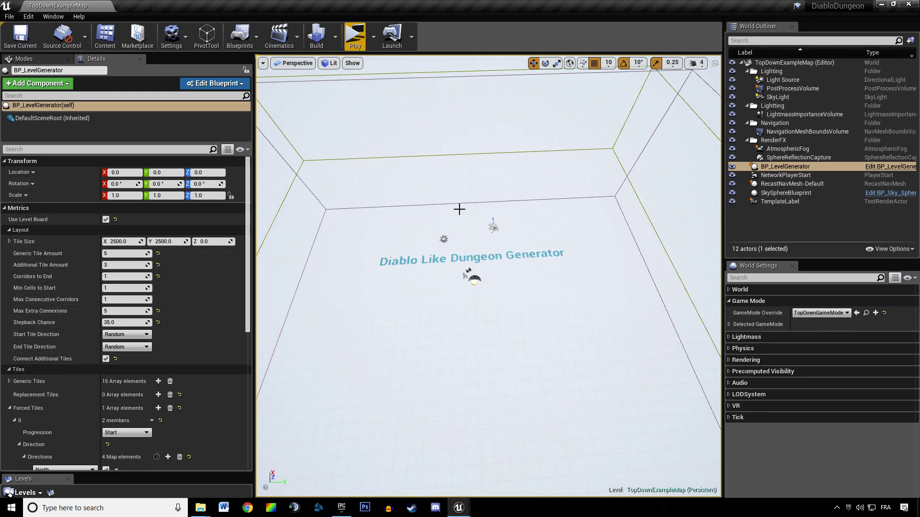
right_click_drag(508, 191, 479, 172)
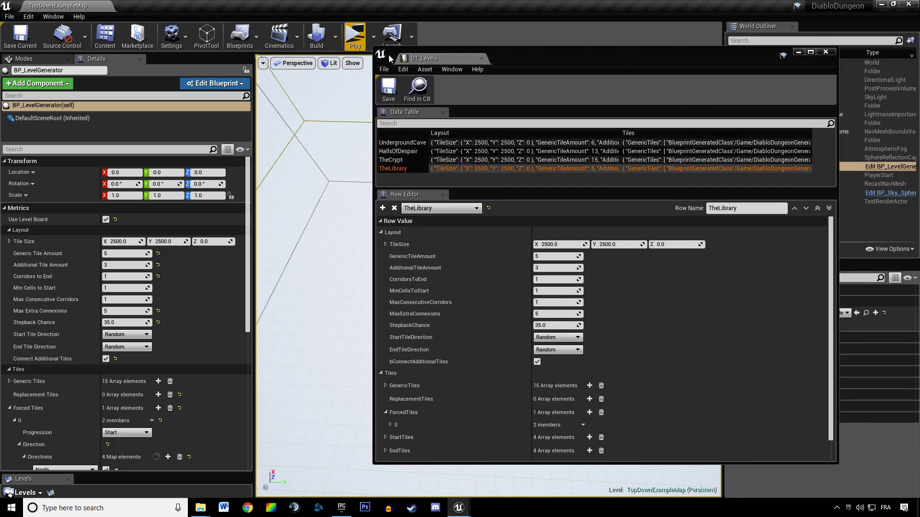
left_click_drag(446, 62, 153, 5)
left_click(60, 5)
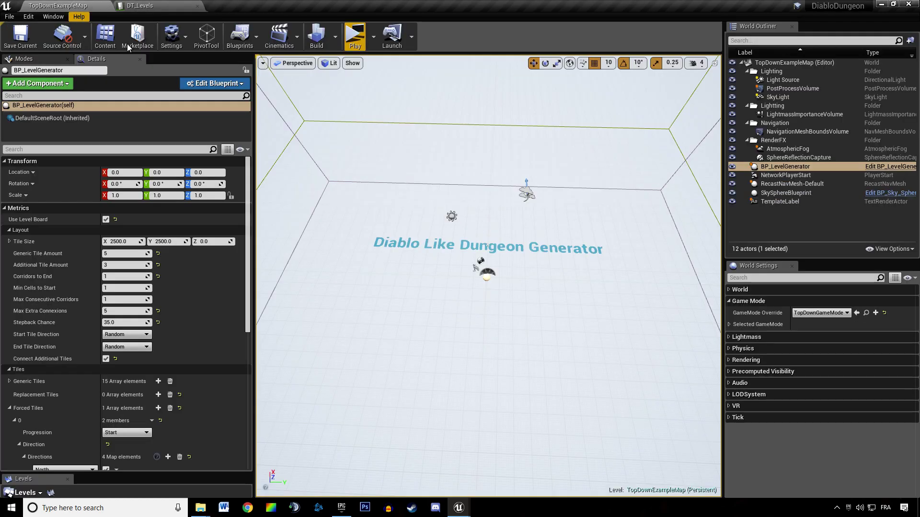
mouse_move(490, 294)
left_mouse_down("alt")
mouse_move(522, 273)
mouse_move(501, 285)
left_mouse_up("alt")
scroll(433, 163, "up", 5)
mouse_move(433, 162)
left_mouse_down("alt")
mouse_move(421, 168)
mouse_move(433, 162)
left_mouse_up("alt")
scroll(433, 162, "down", 3)
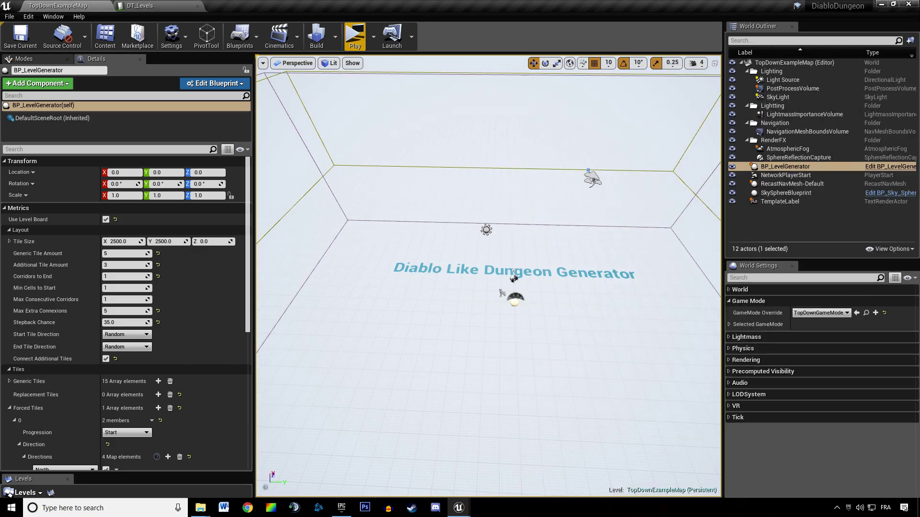
scroll(497, 316, "up", 5)
key("f")
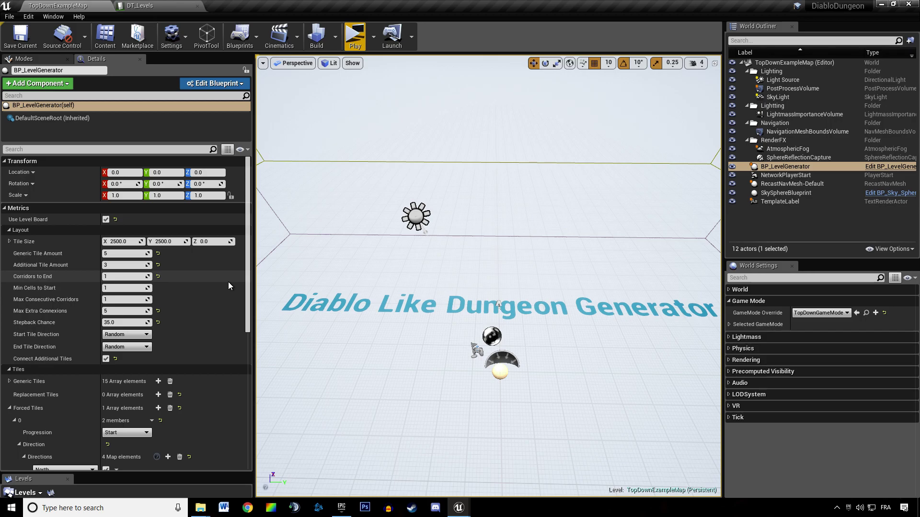
mouse_move(345, 307)
right_mouse_down()
mouse_move(361, 299)
mouse_move(378, 318)
mouse_move(350, 319)
right_mouse_up()
key("w")
key("s")
Collapse the forced tile entry and the Forced Tiles array in BP_LevelGenerator's details.
scroll(115, 269, "down", 3)
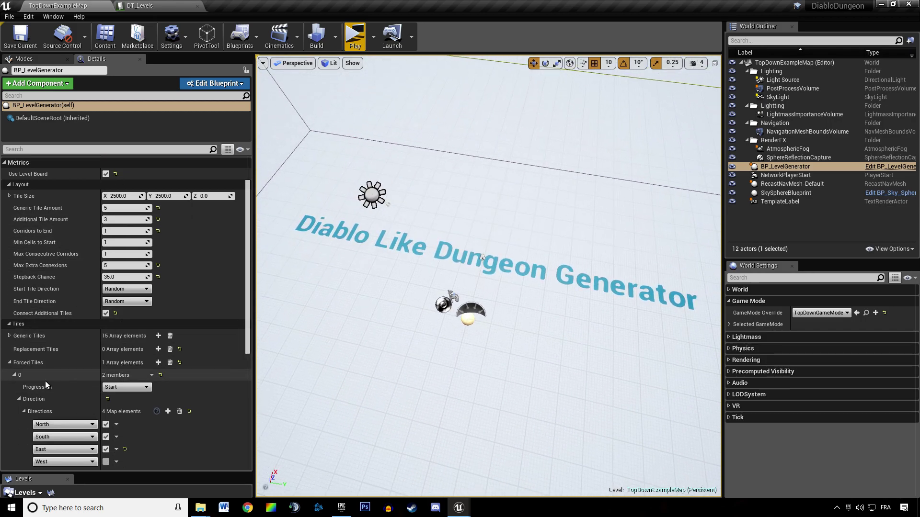
left_click(13, 375)
left_click(9, 363)
left_click(8, 338)
left_click(7, 338)
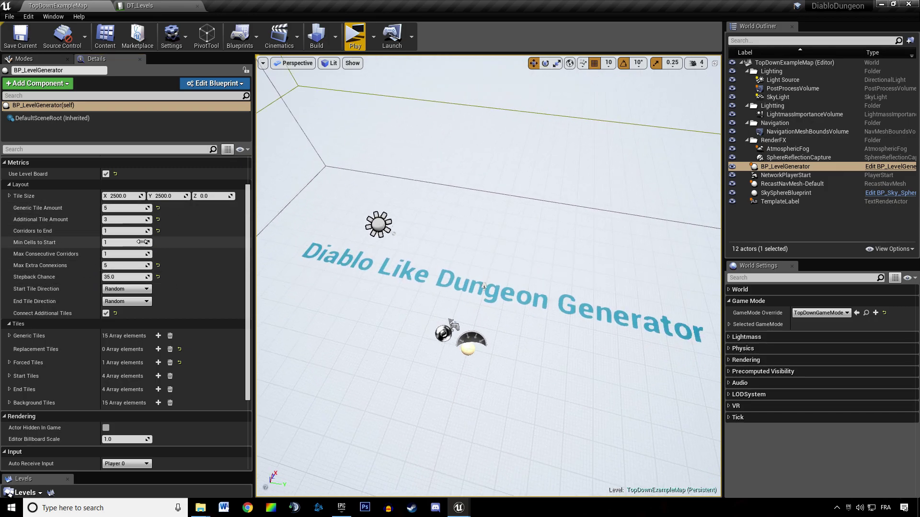
Open DT_Levels from the System folder, review its HallsOfDespair and TheLibrary rows, and close the data table.
right_click_drag(354, 230, 326, 211)
right_click_drag(417, 221, 460, 222)
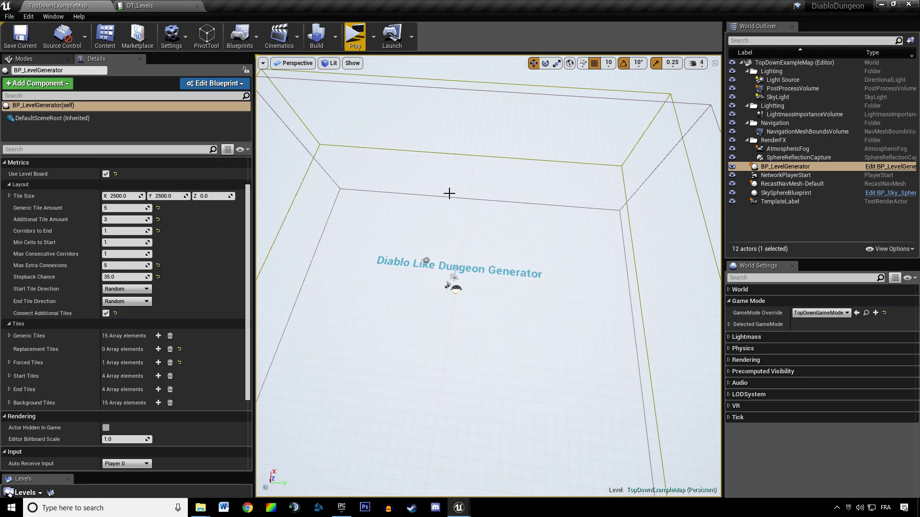
left_click_drag(919, 69, 526, 61)
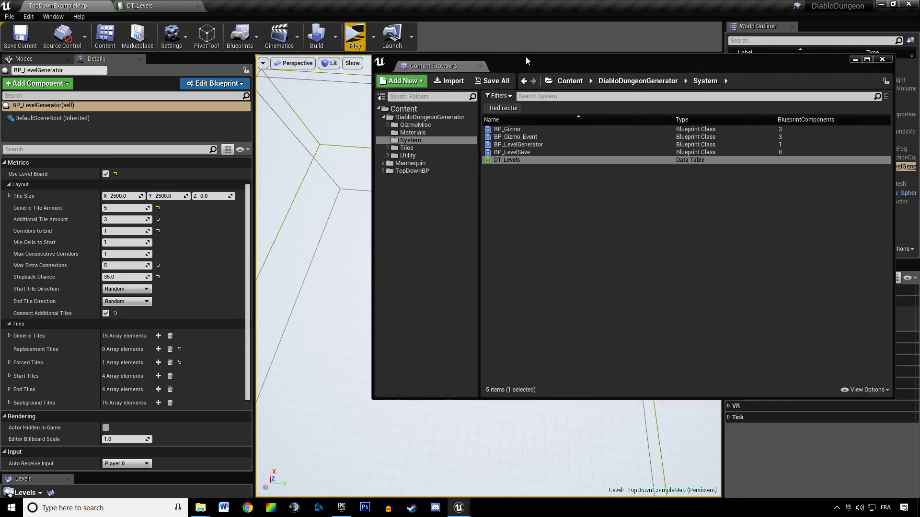
double_click(503, 160)
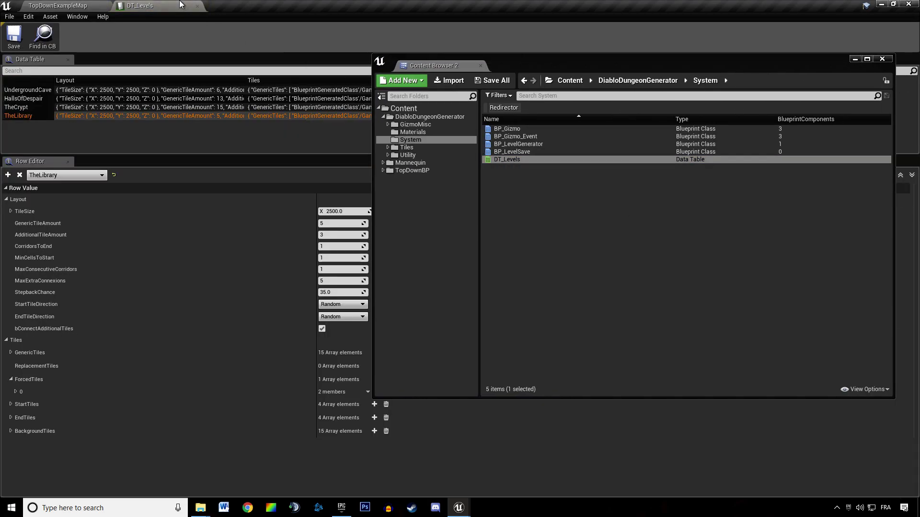
left_click(28, 98)
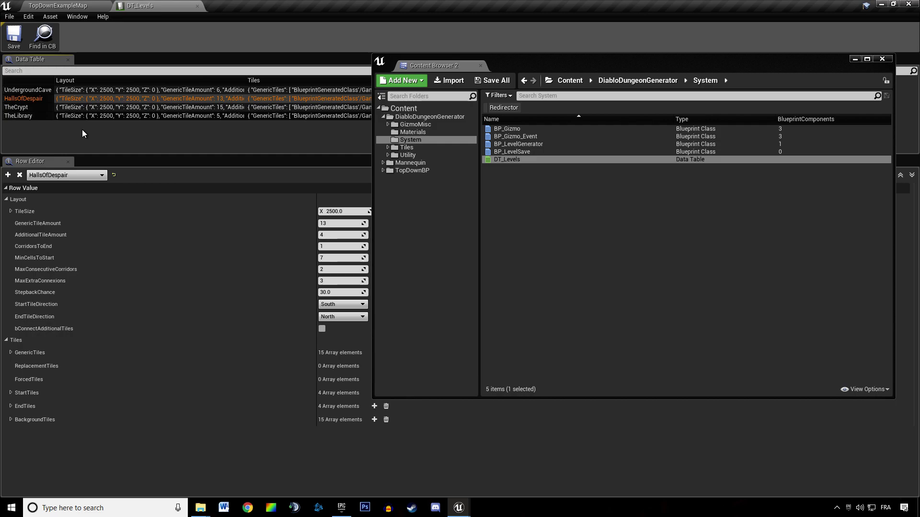
left_click(64, 108)
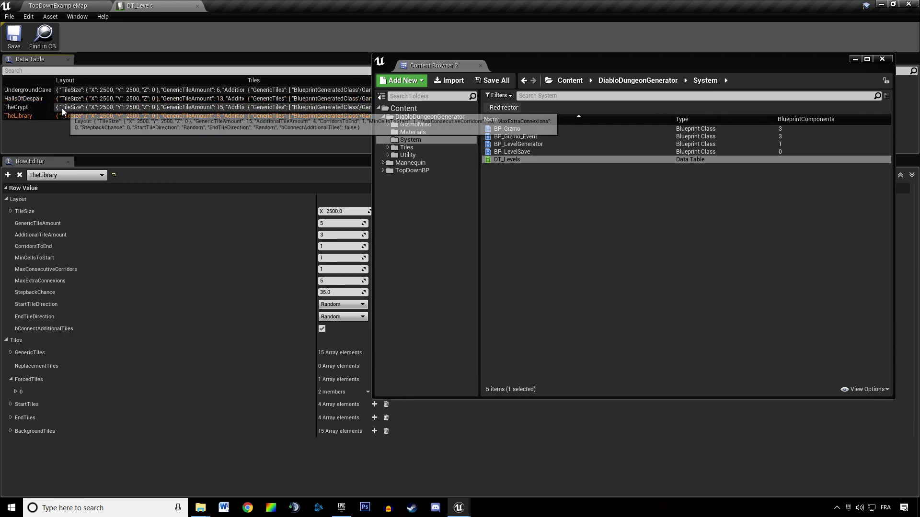
left_click(63, 98)
left_click_drag(534, 72, 919, 91)
middle_click(168, 5)
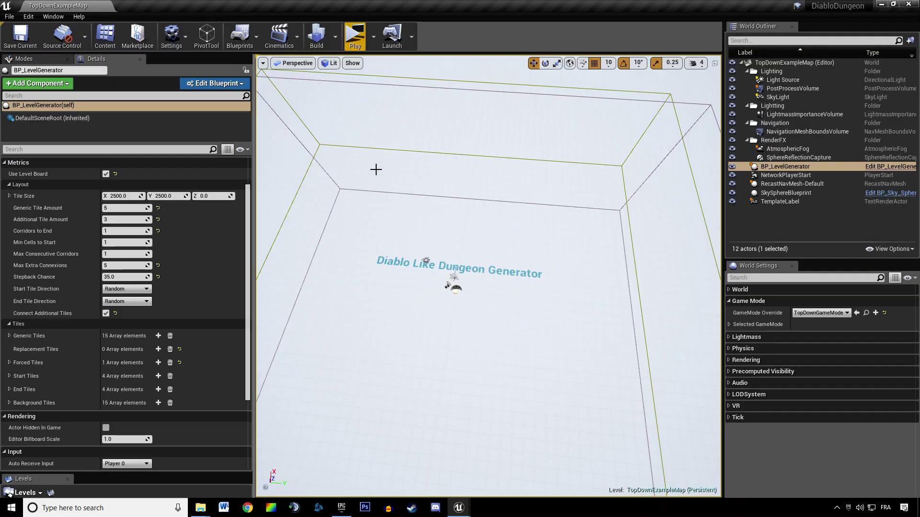
right_click_drag(347, 158, 425, 221)
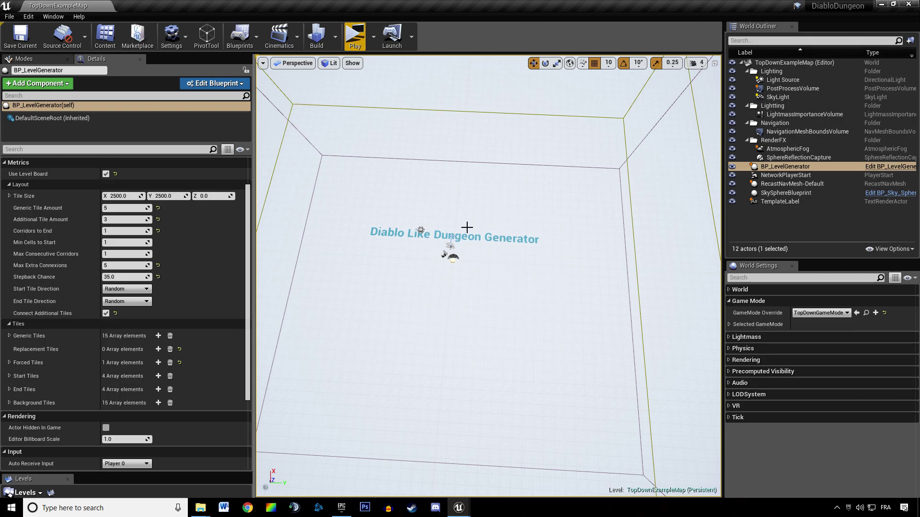
right_click_drag(467, 227, 460, 177)
right_click_drag(531, 268, 467, 161)
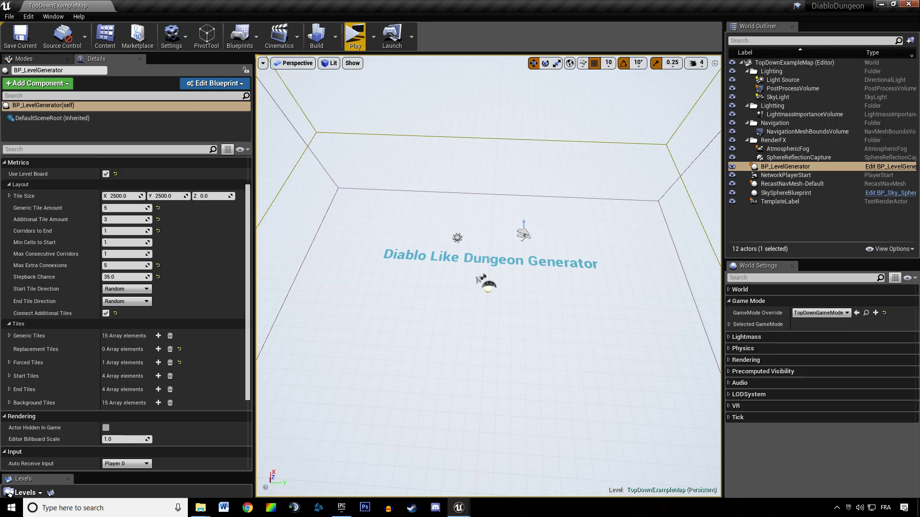
Bring up the Content Browser, look through the System and Tiles folders, and move the browser out of the way.
key("ctrl+shift+f")
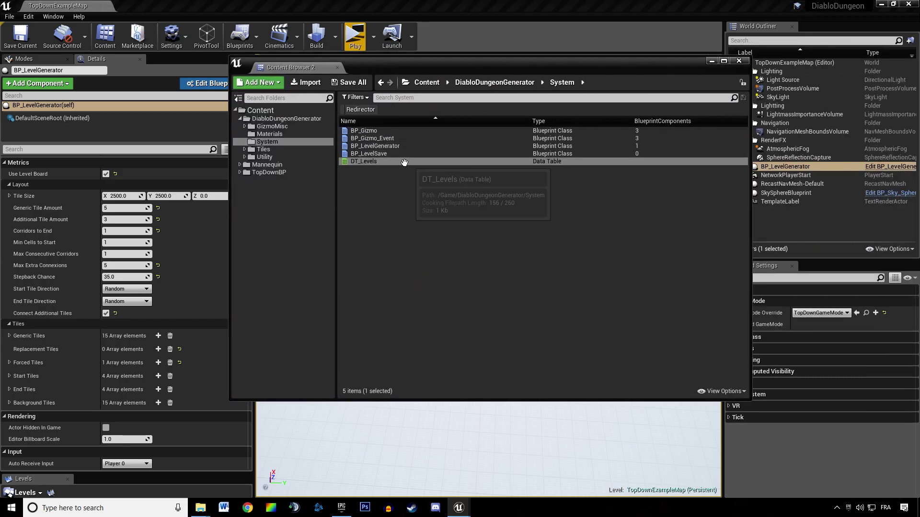
left_click(290, 134)
left_click(289, 142)
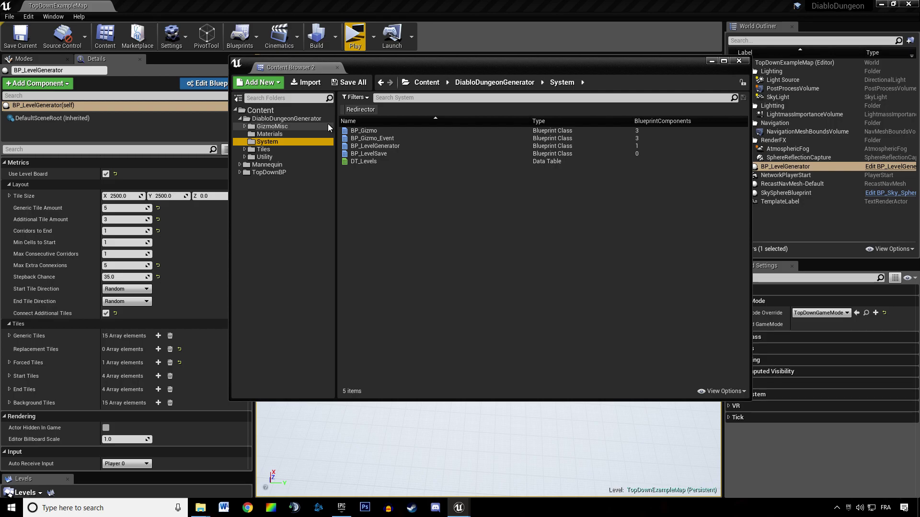
left_click(266, 150)
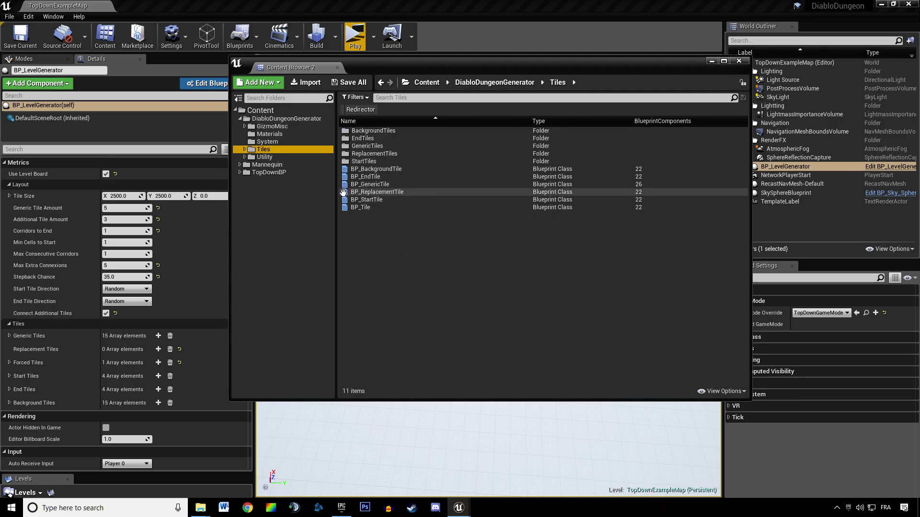
left_click_drag(393, 62, 919, 89)
right_click_drag(556, 139, 446, 226)
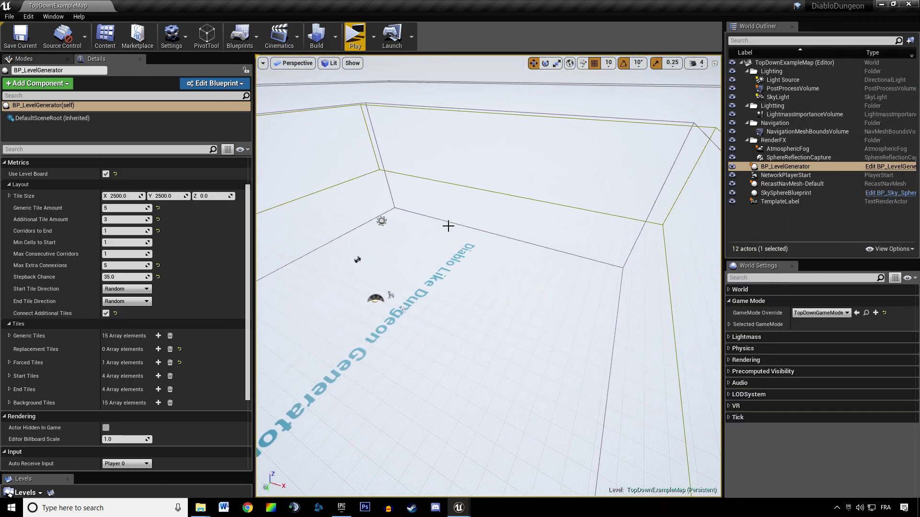
mouse_move(919, 82)
left_mouse_down()
mouse_move(527, 70)
mouse_move(919, 81)
left_mouse_up()
right_click_drag(534, 131, 516, 151)
scroll(516, 152, "down", 1)
scroll(511, 156, "up", 4)
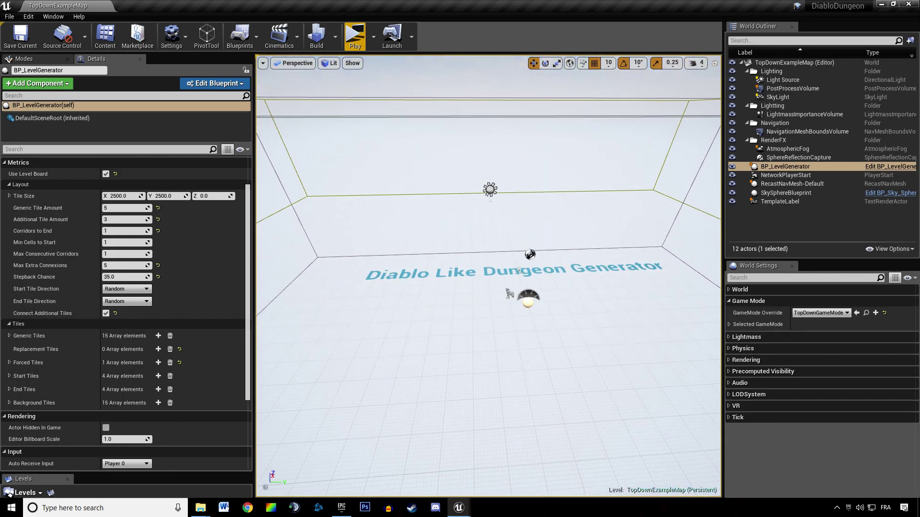
Look through the GizmoMisc, System and Tiles folders, select BP_EndTile, and move the Content Browser aside.
left_click_drag(919, 79, 517, 78)
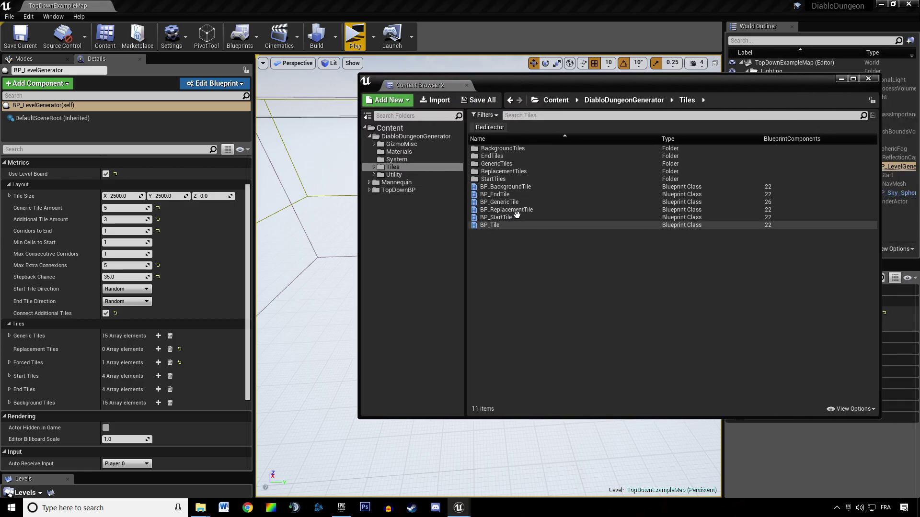
left_click(410, 152)
left_click(411, 145)
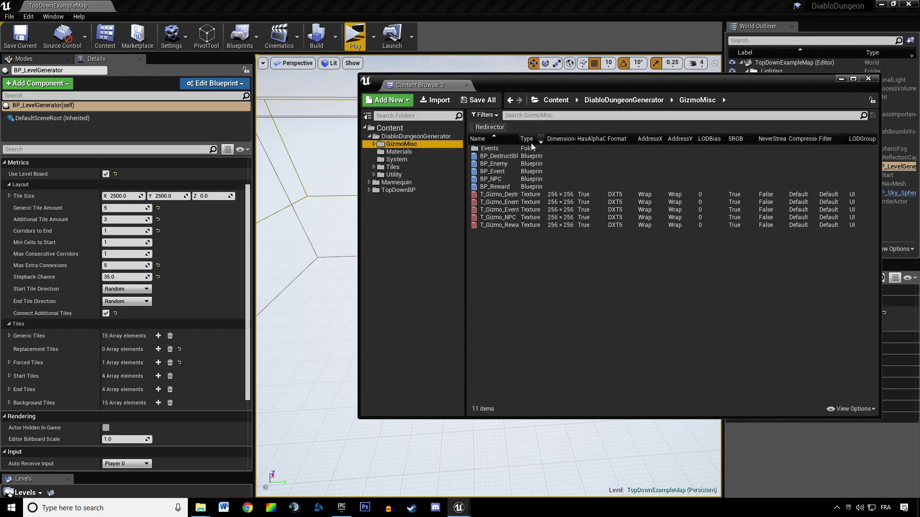
left_click_drag(520, 139, 555, 142)
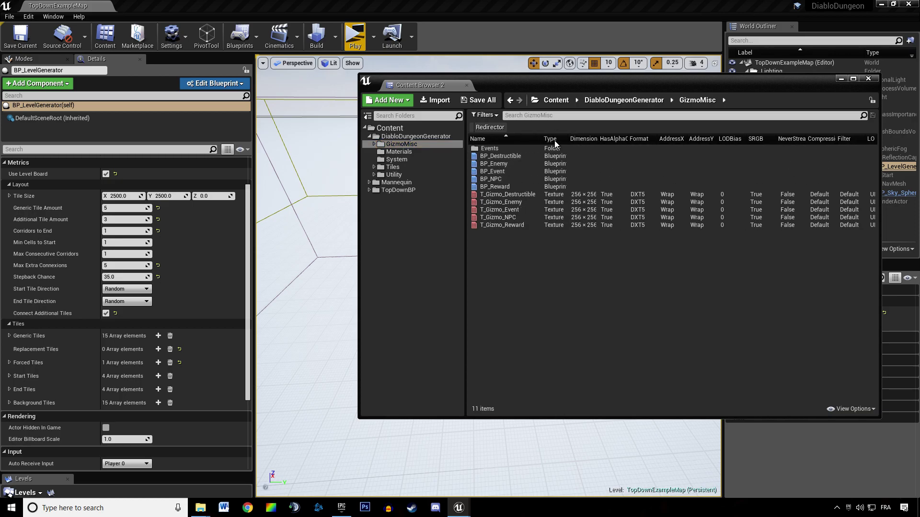
left_click(401, 152)
left_click(413, 160)
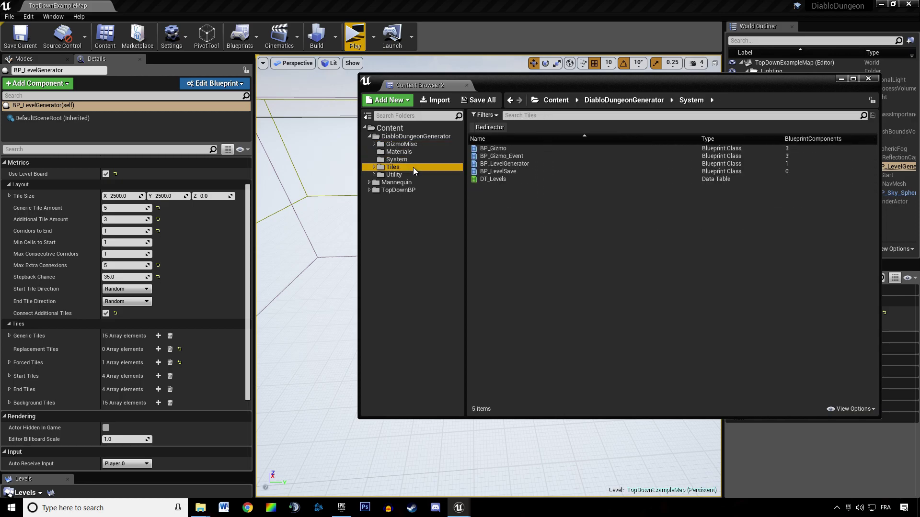
left_click(413, 168)
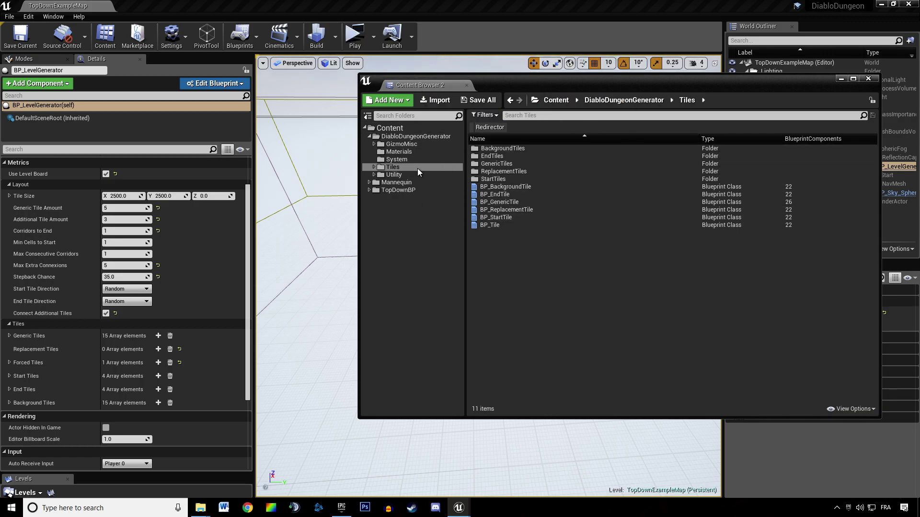
left_click(520, 194)
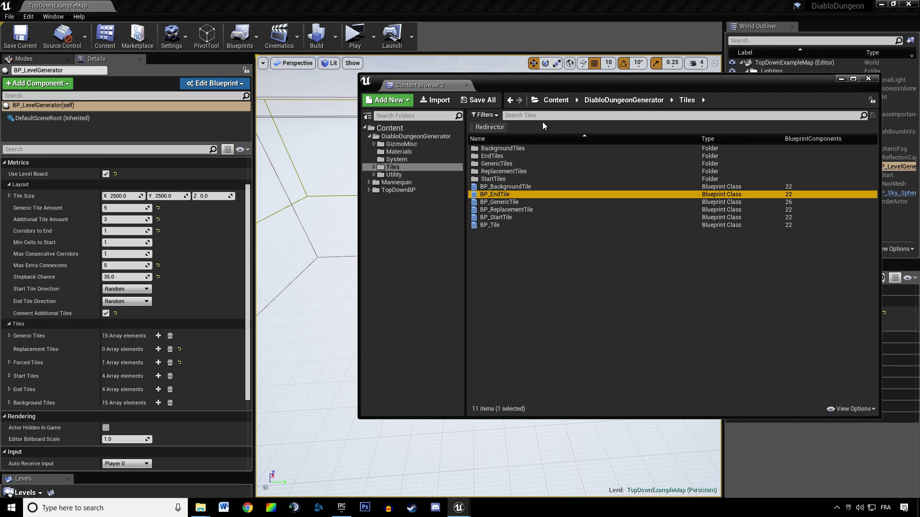
left_click_drag(551, 81, 917, 67)
left_click(493, 219)
right_click_drag(489, 161, 474, 81)
right_click_drag(464, 363, 454, 146)
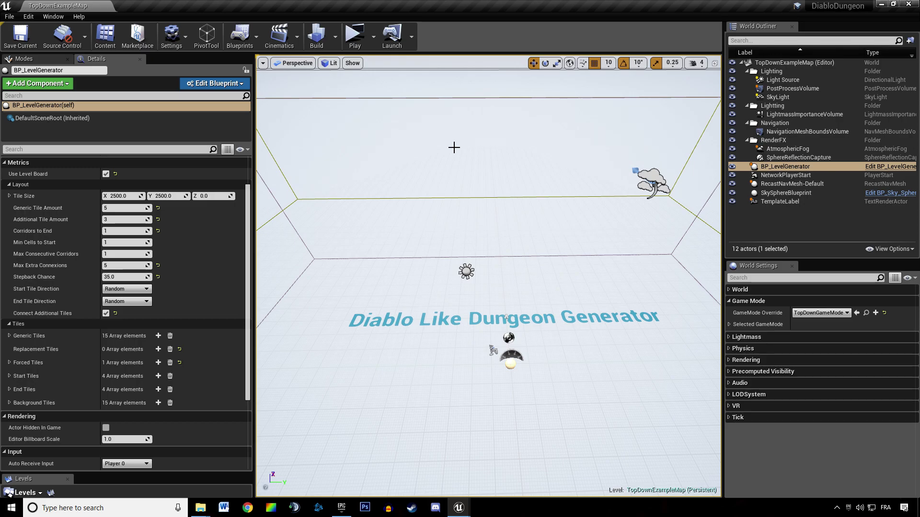